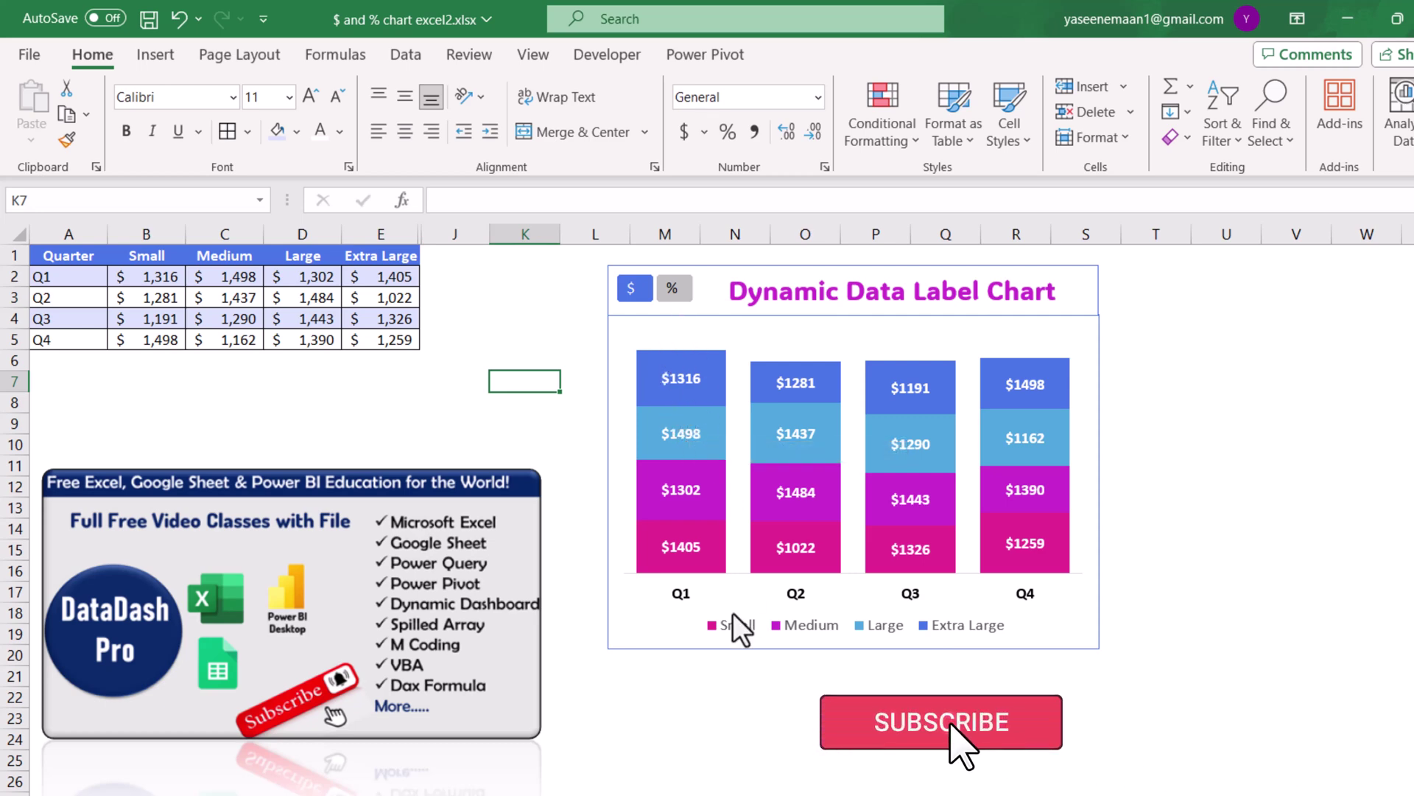
# Preview the finished chart by switching its slicer labels to % and back to $
pyautogui.click(682, 295)
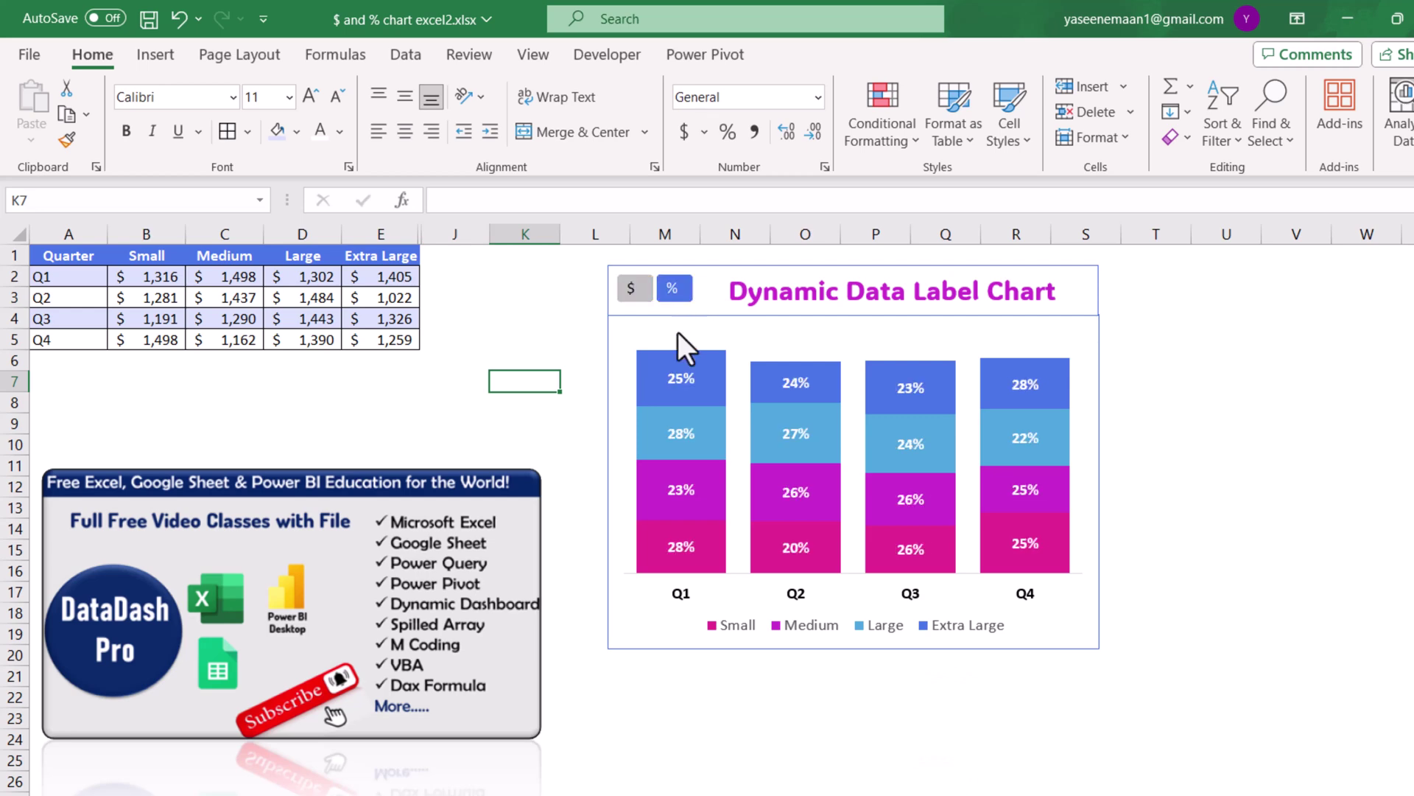
pyautogui.click(646, 295)
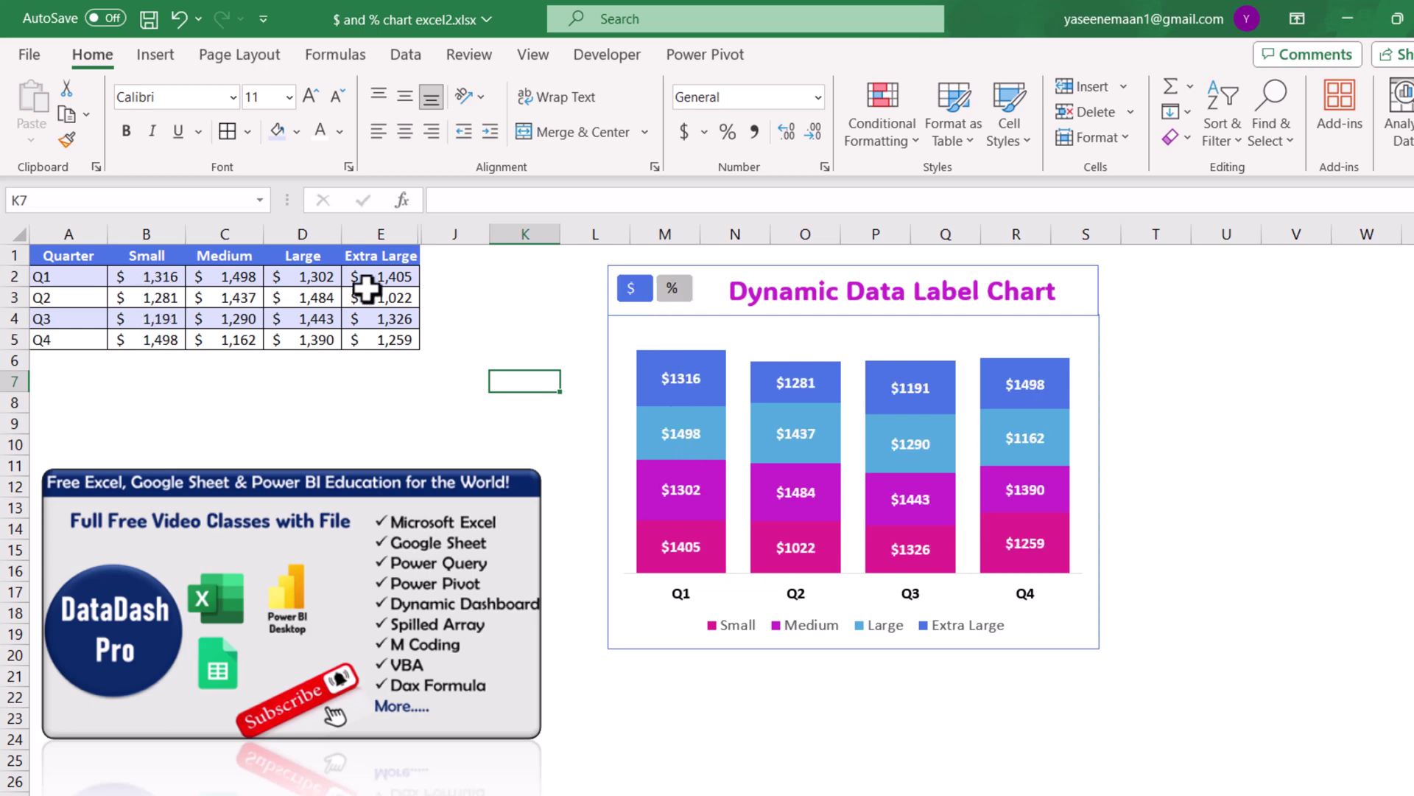
pyautogui.moveTo(719, 372)
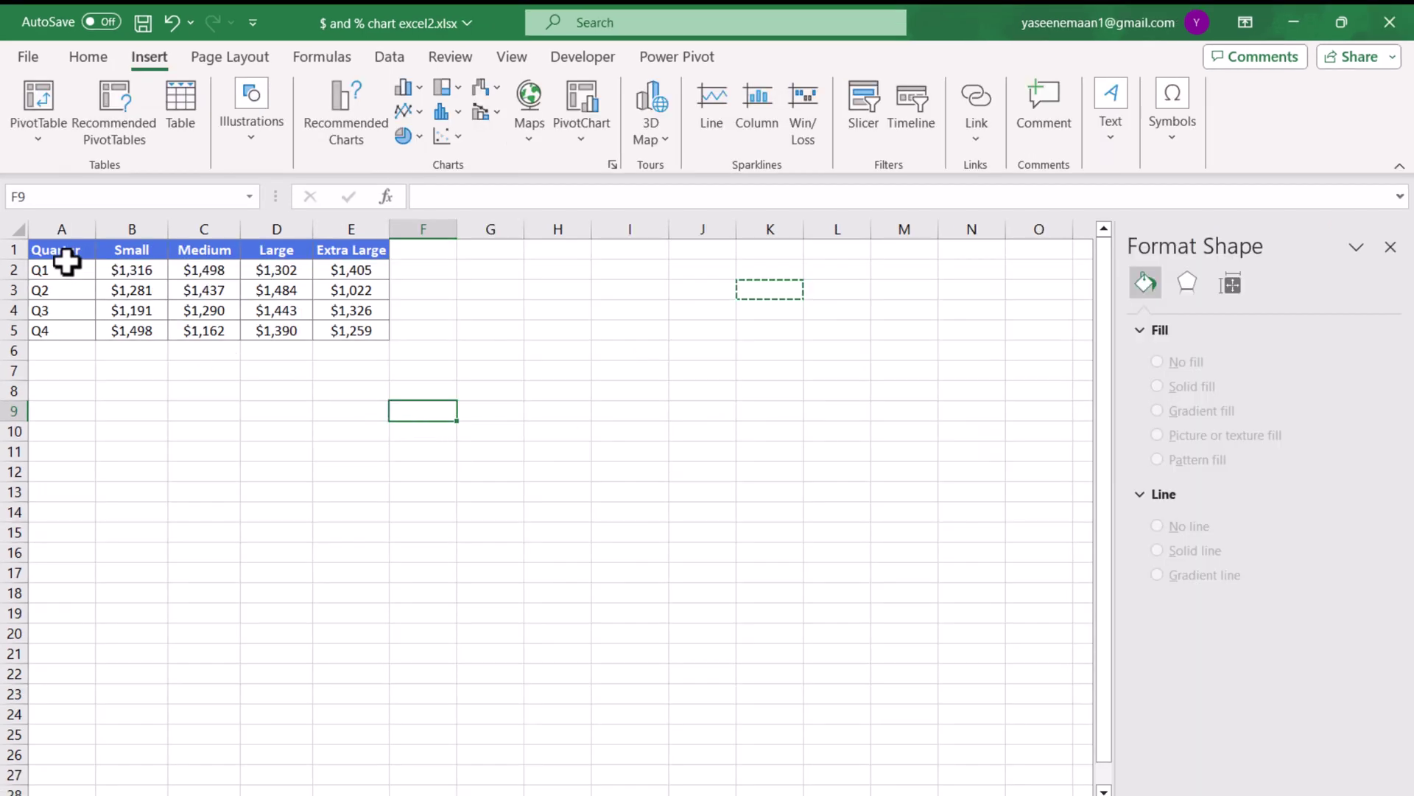
# Insert a stacked column chart of A1:E5 with quarters along the horizontal axis
pyautogui.moveTo(57, 248); pyautogui.dragTo(324, 339)
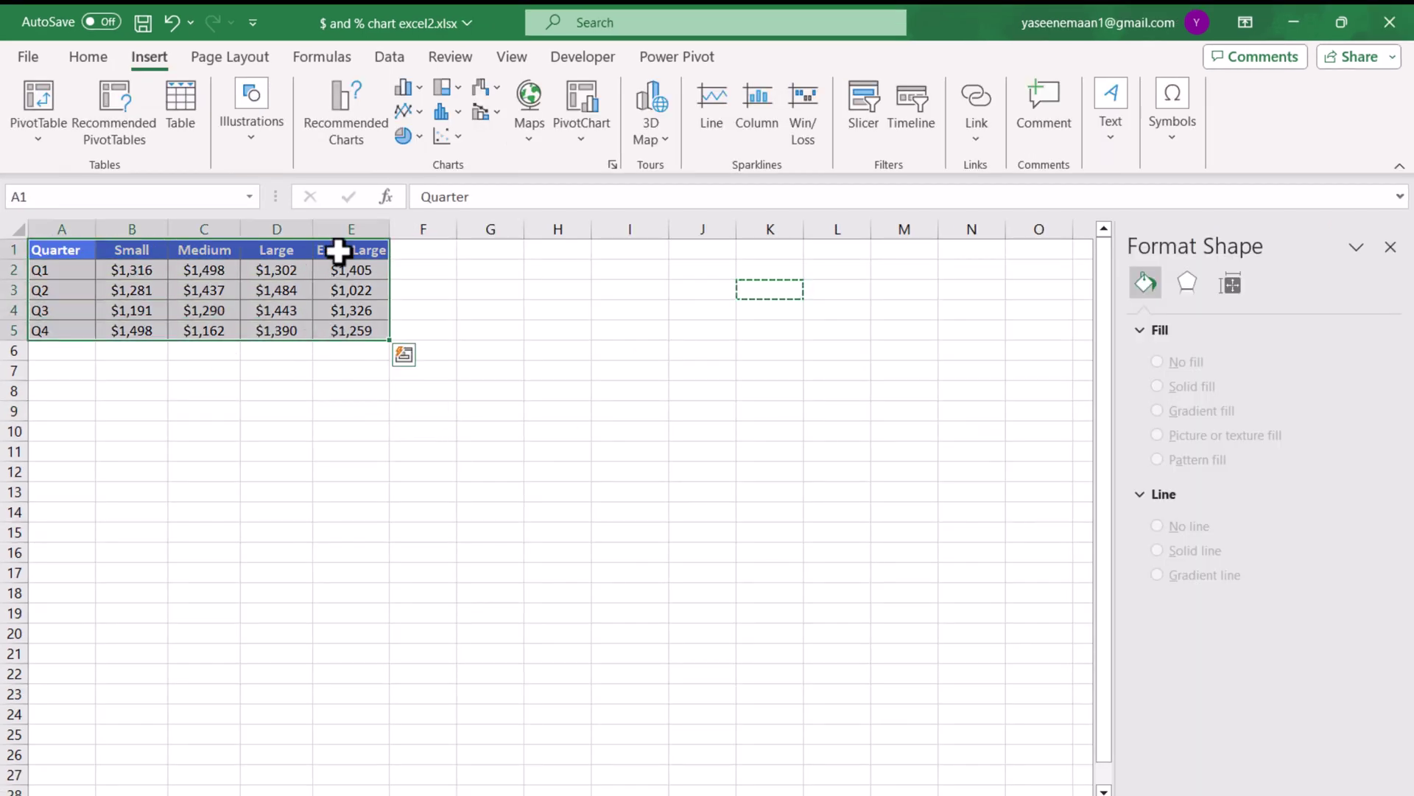
pyautogui.click(352, 127)
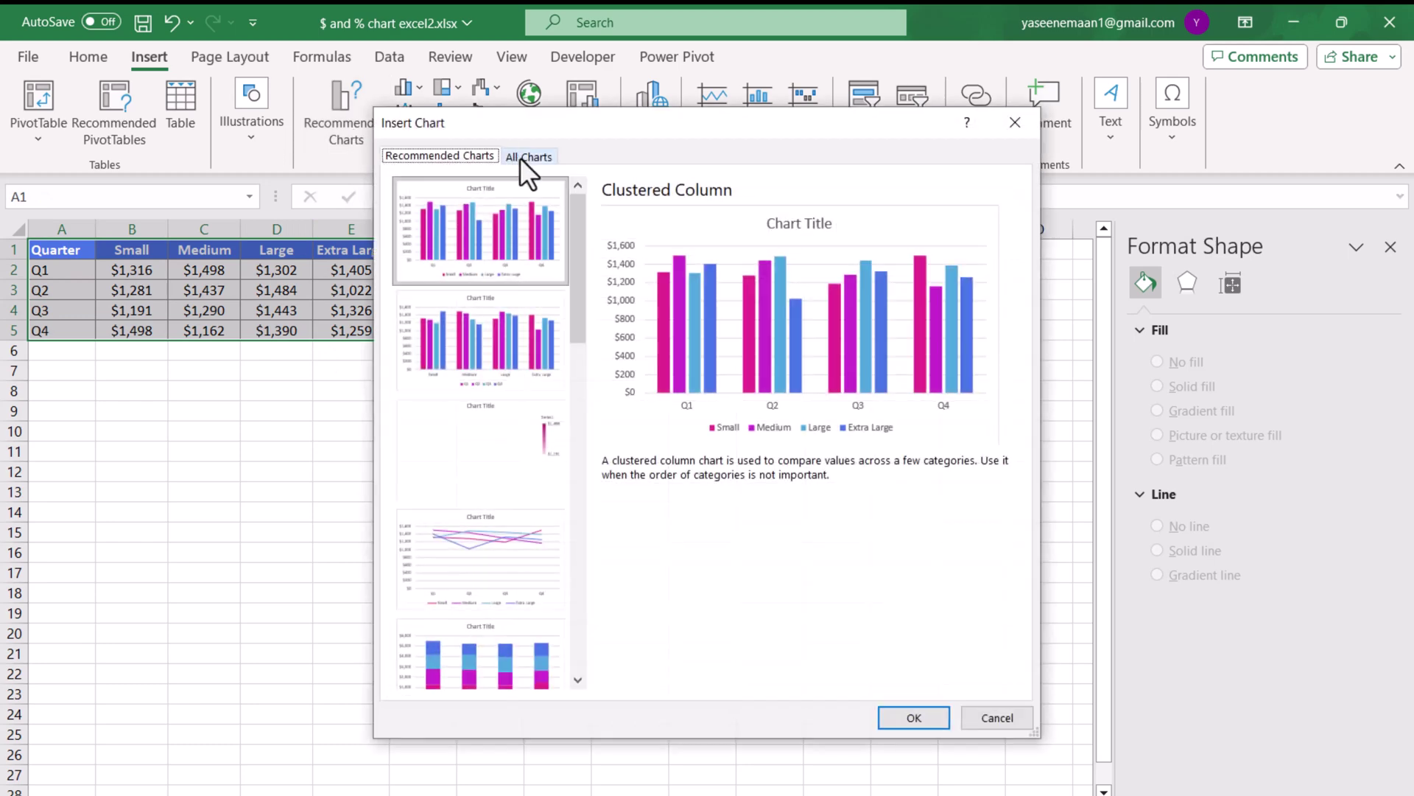
pyautogui.click(520, 157)
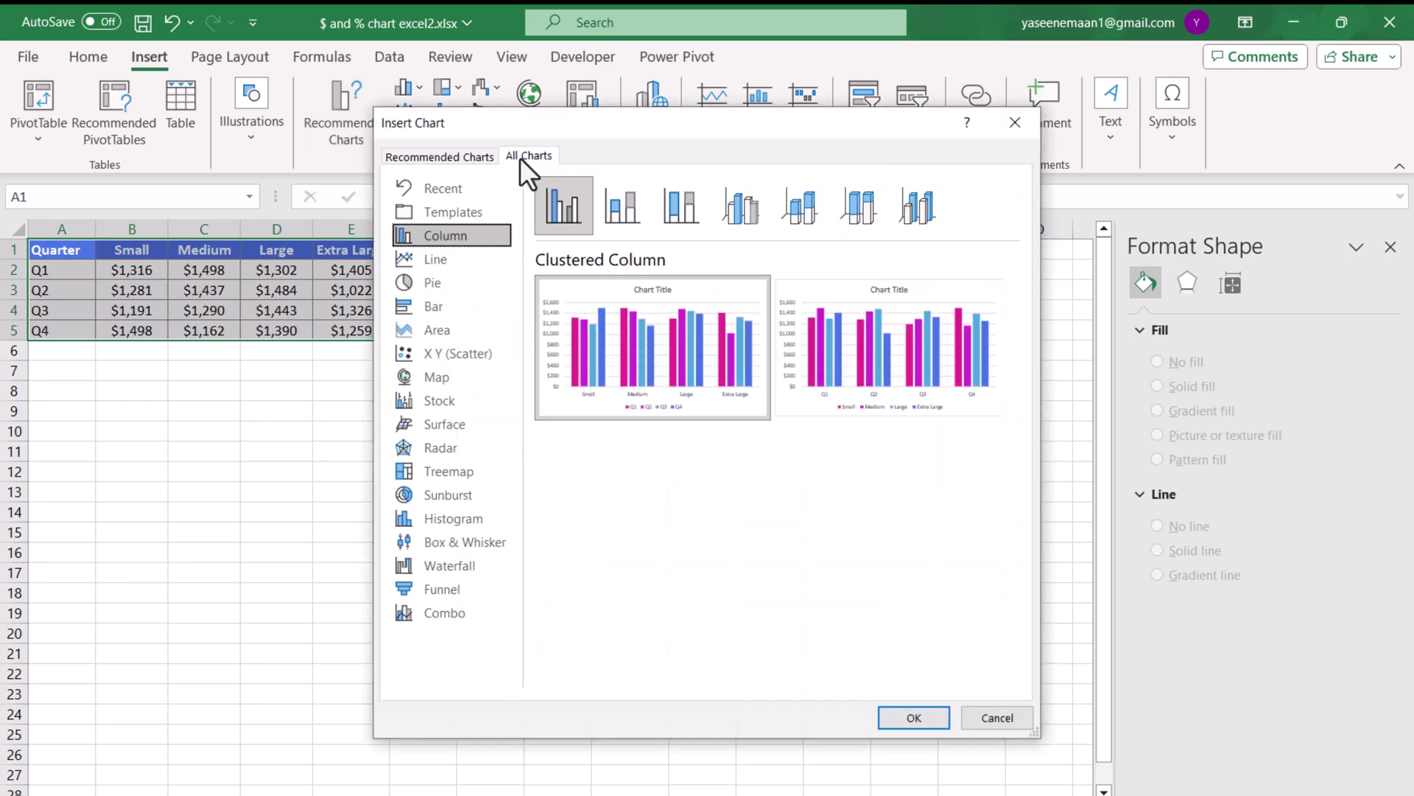
pyautogui.click(610, 209)
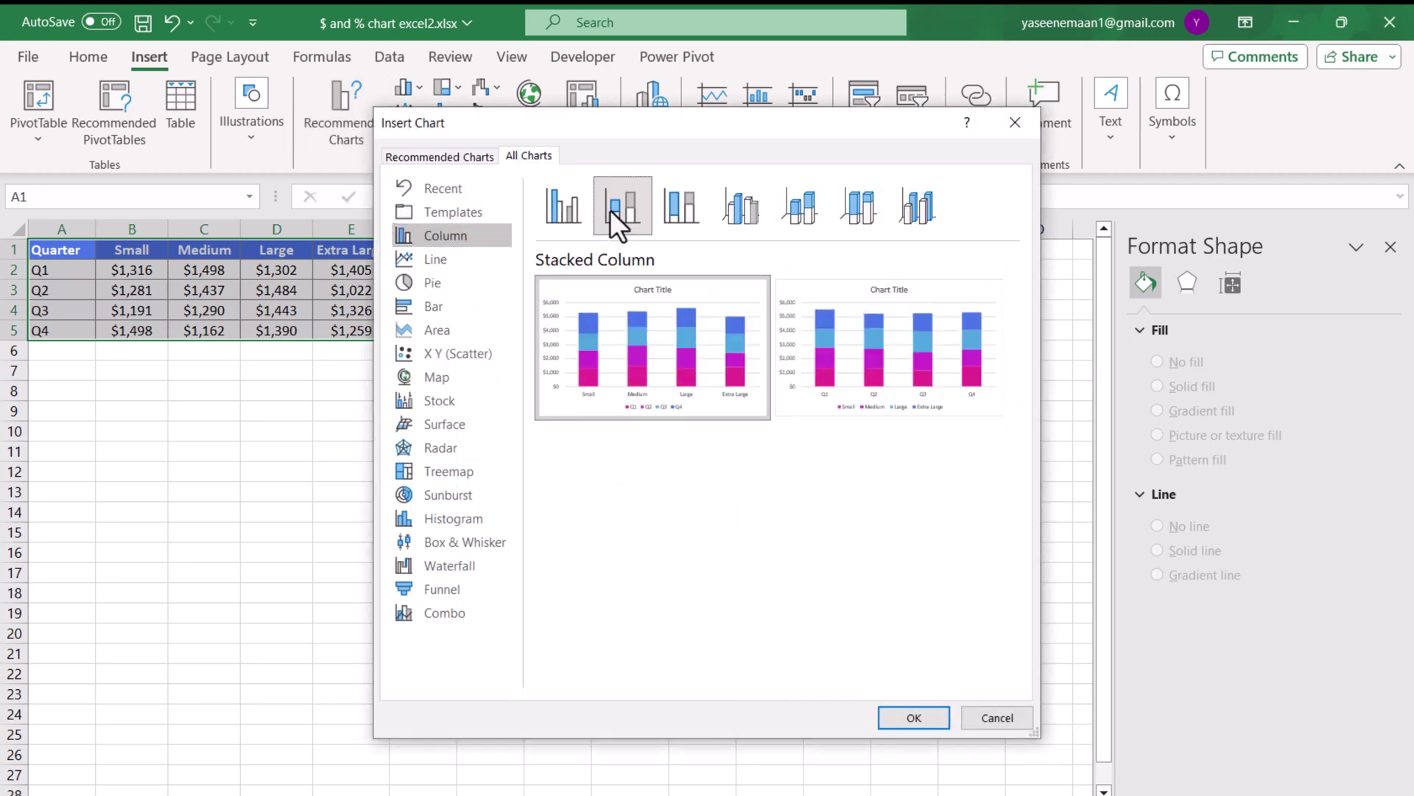
pyautogui.click(856, 326)
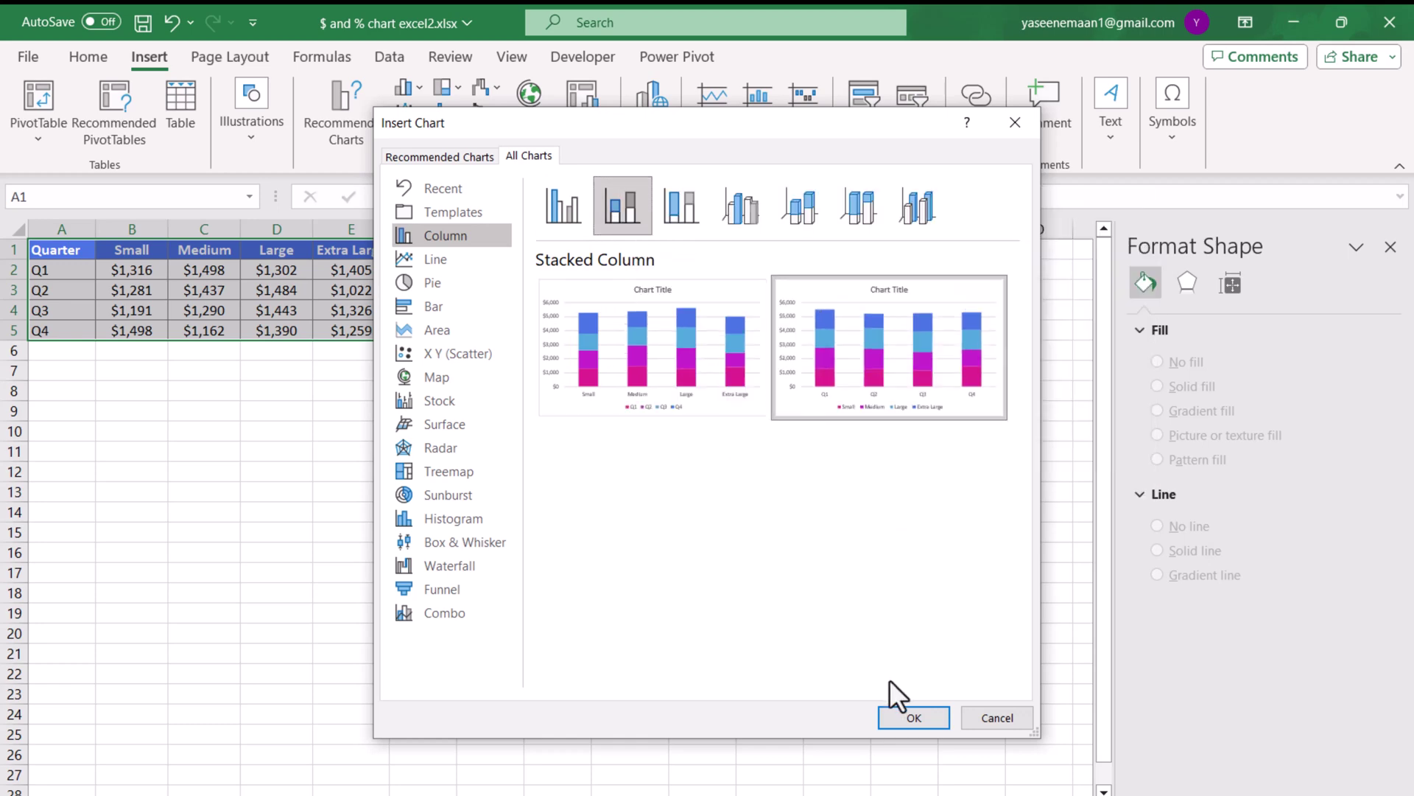
pyautogui.click(912, 713)
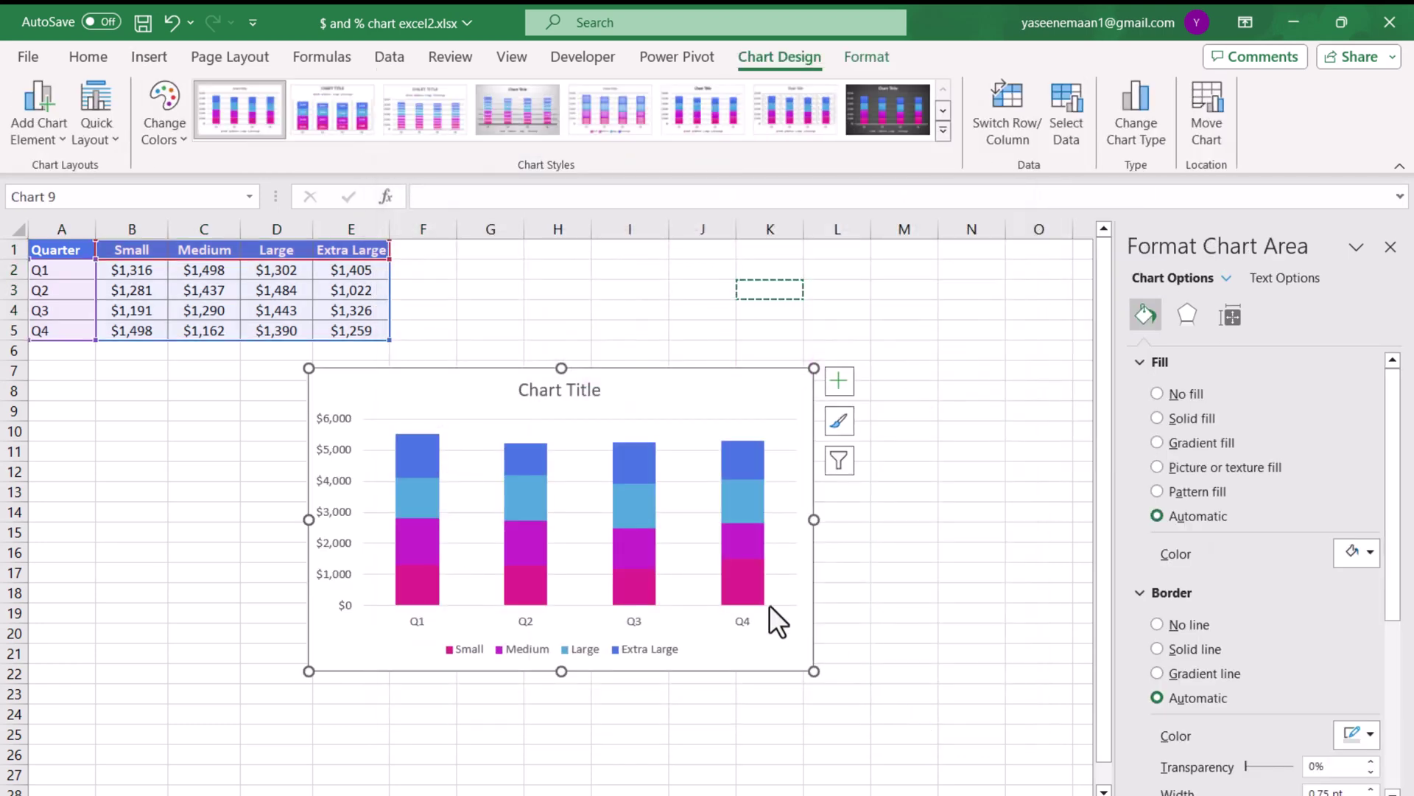
# Remove the chart title and the vertical value axis
pyautogui.click(544, 392)
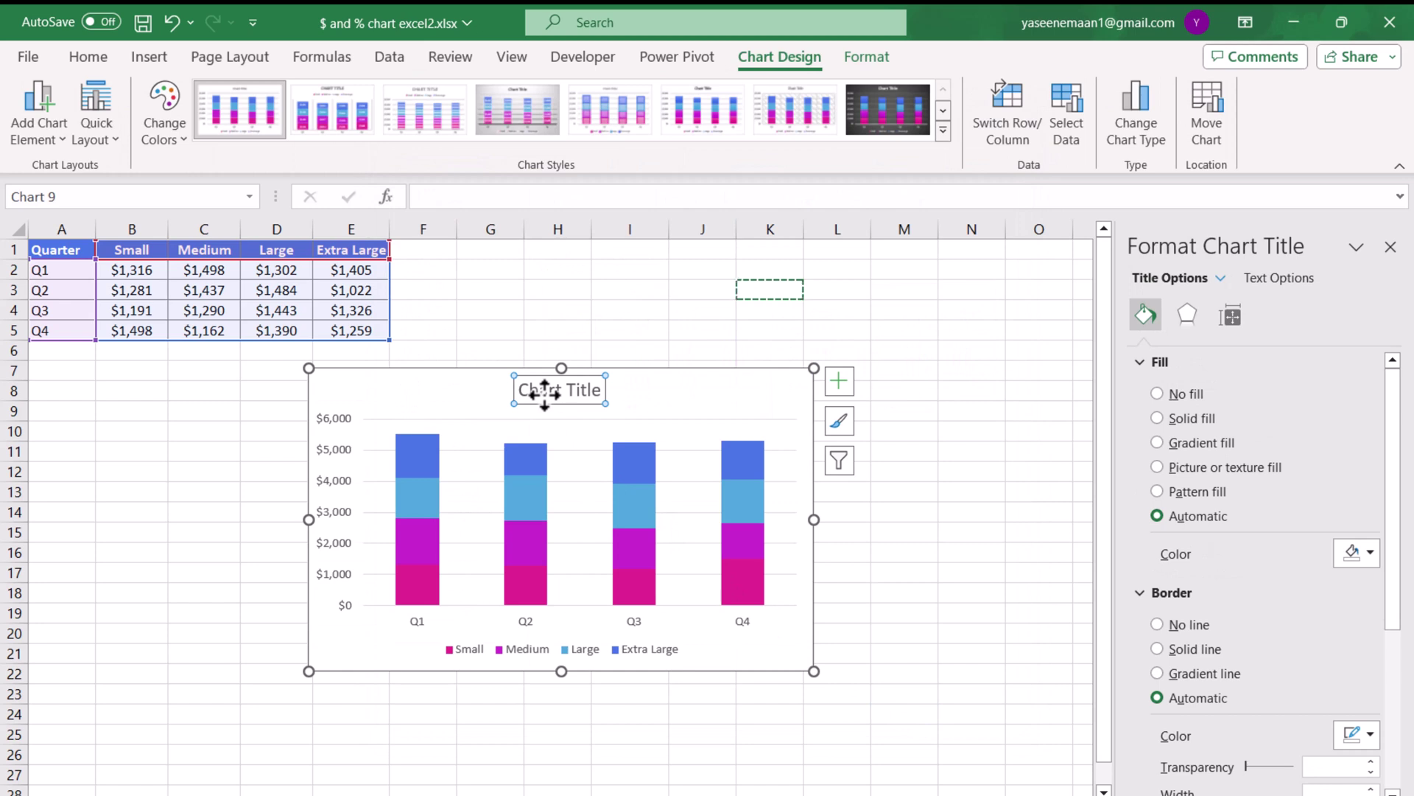
pyautogui.press('Delete')
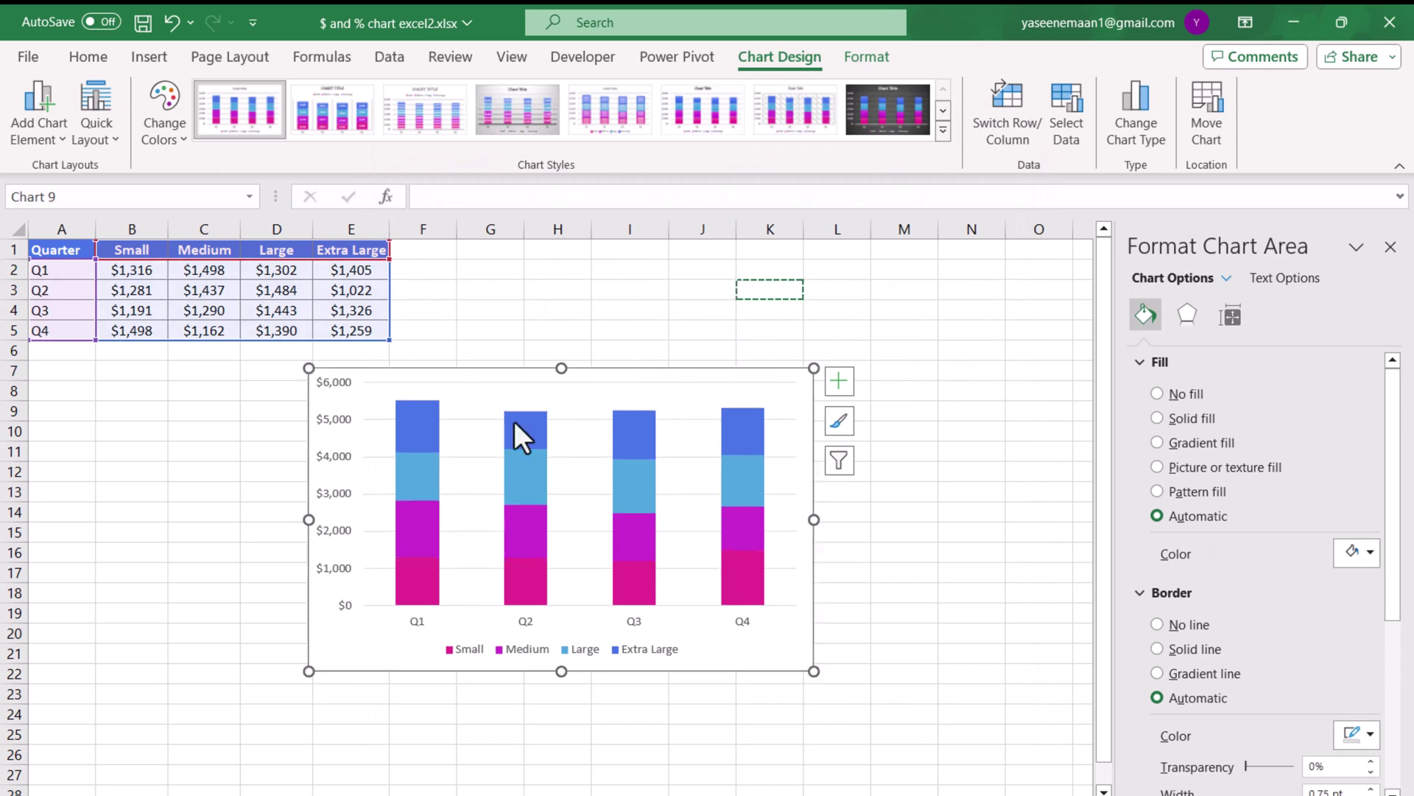
pyautogui.click(338, 458)
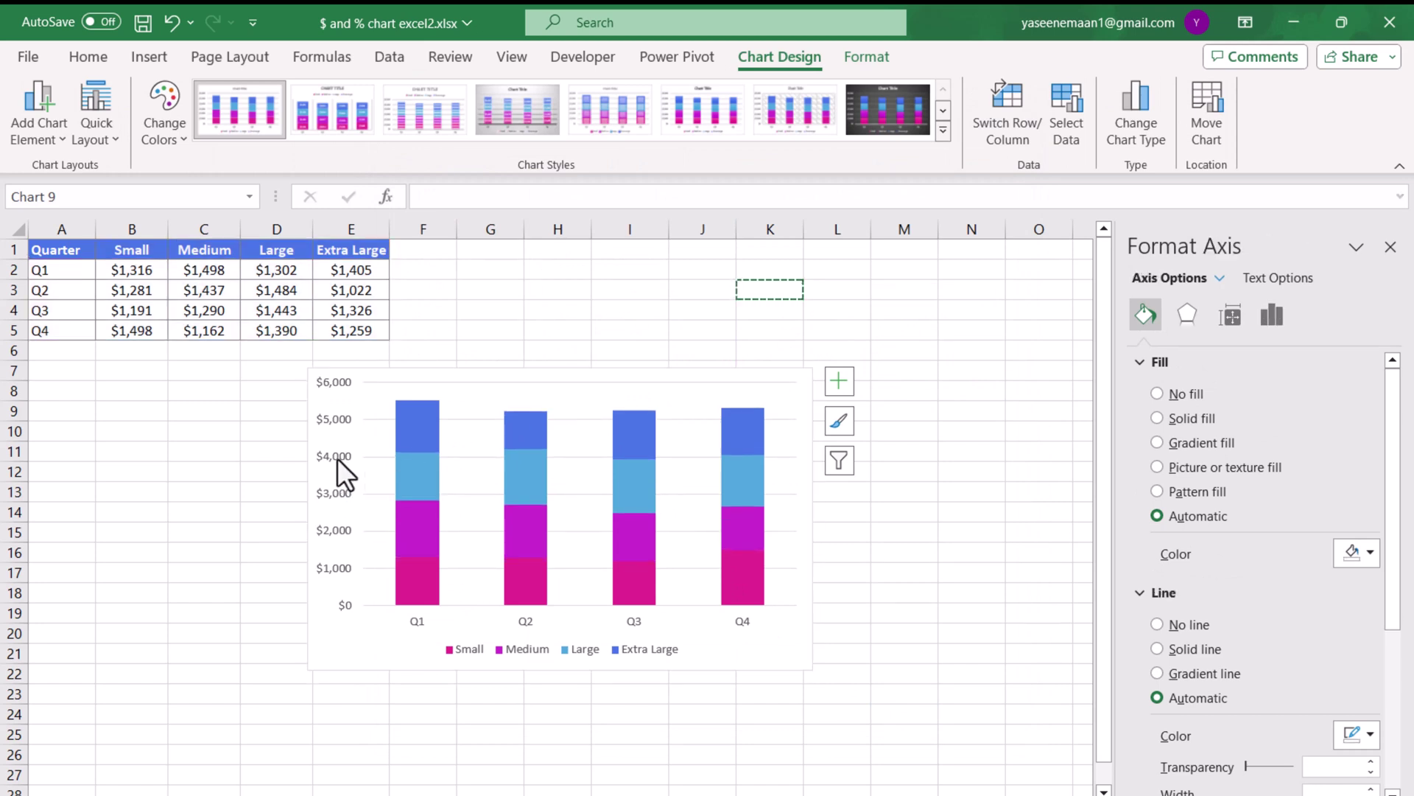
pyautogui.press('Delete')
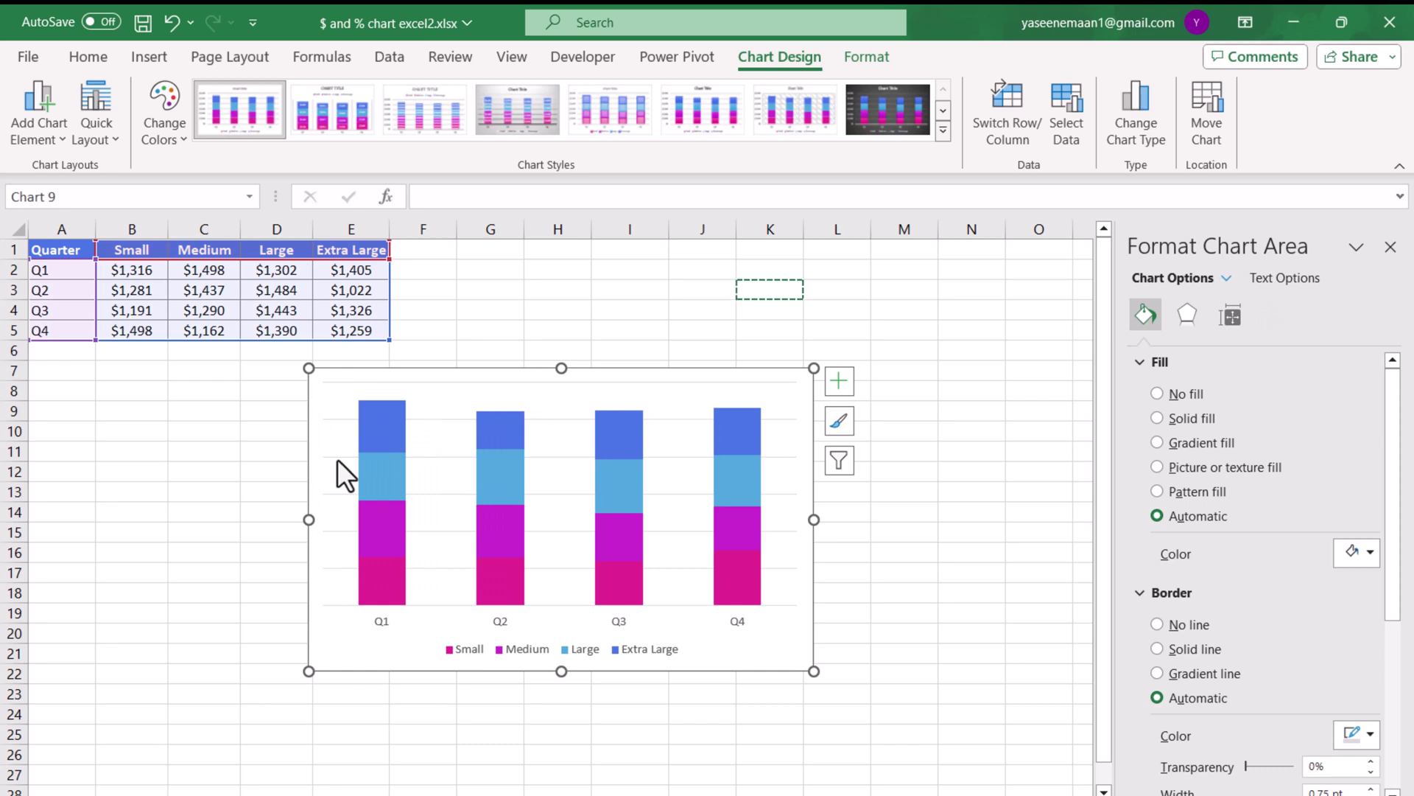
# Set the data series gap width to 10% so the quarterly columns nearly touch
pyautogui.rightClick(383, 585)
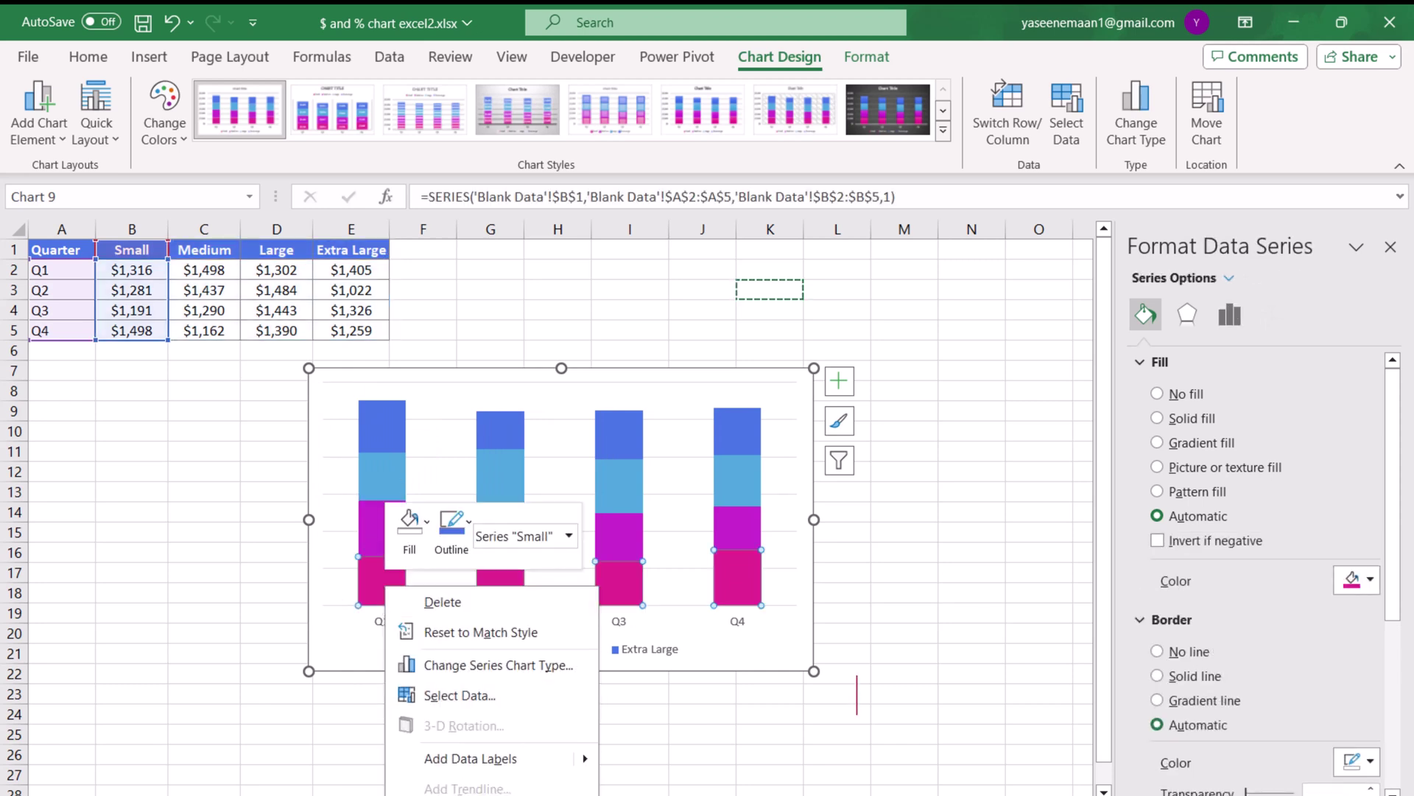
pyautogui.click(1229, 315)
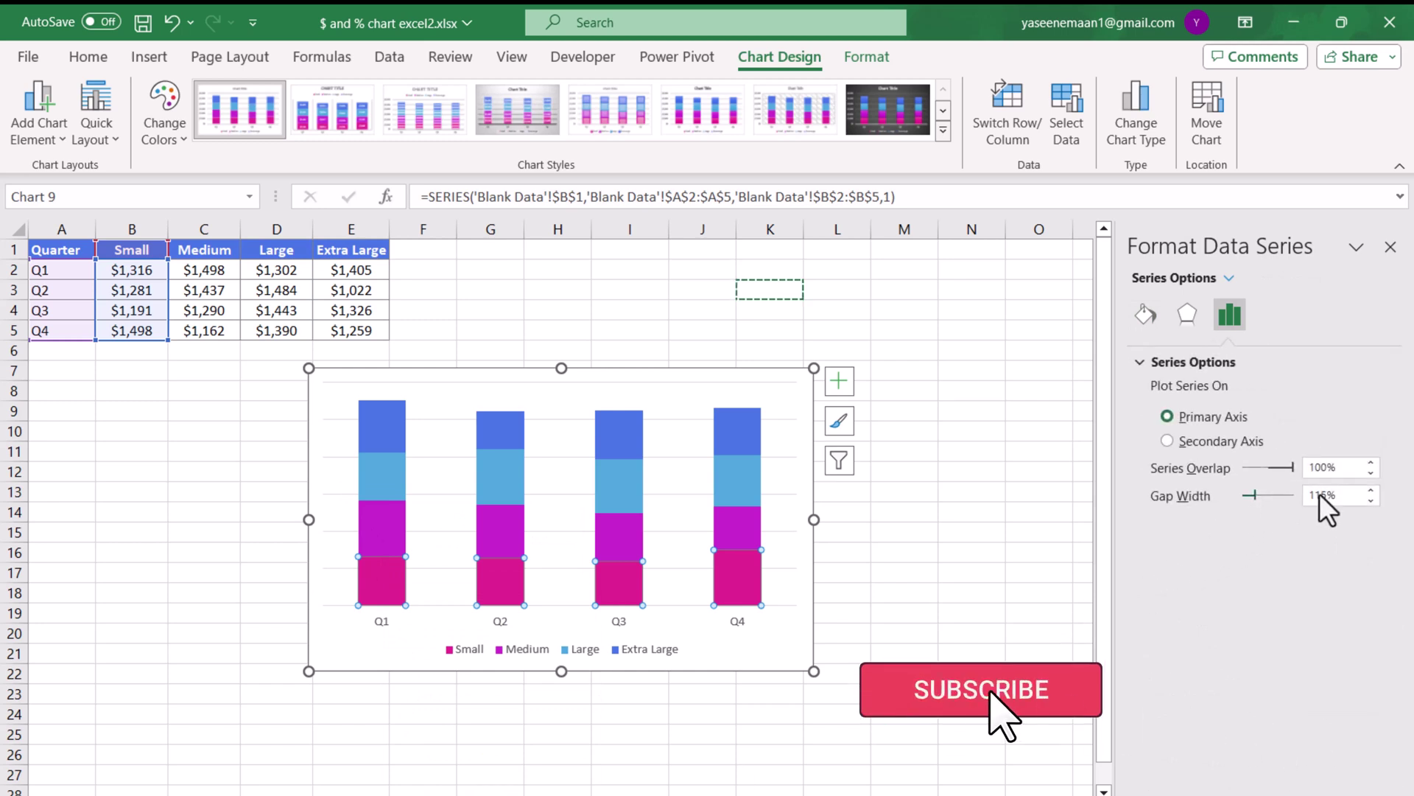
pyautogui.click(1370, 491)
pyautogui.click(1371, 490)
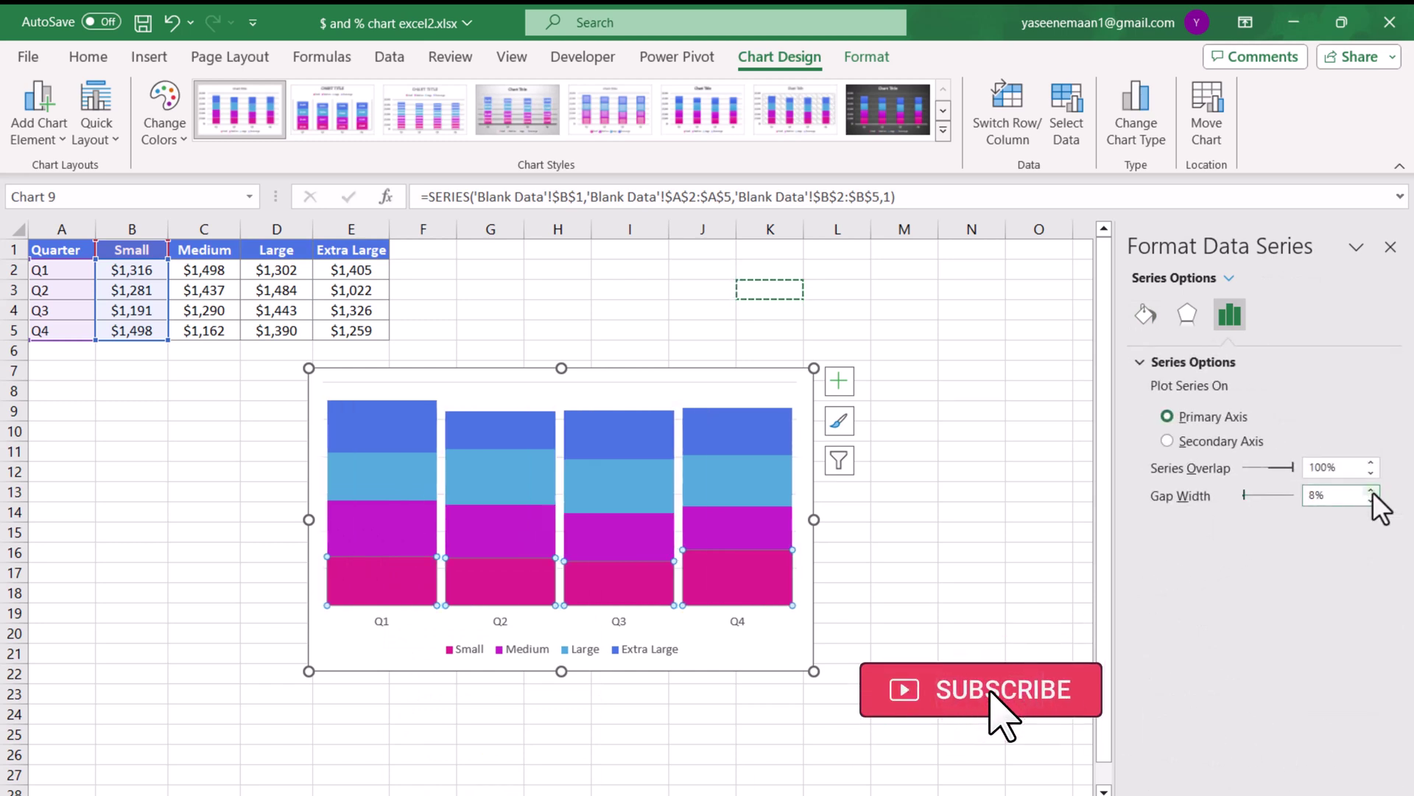
pyautogui.click(1372, 491)
pyautogui.click(1371, 491)
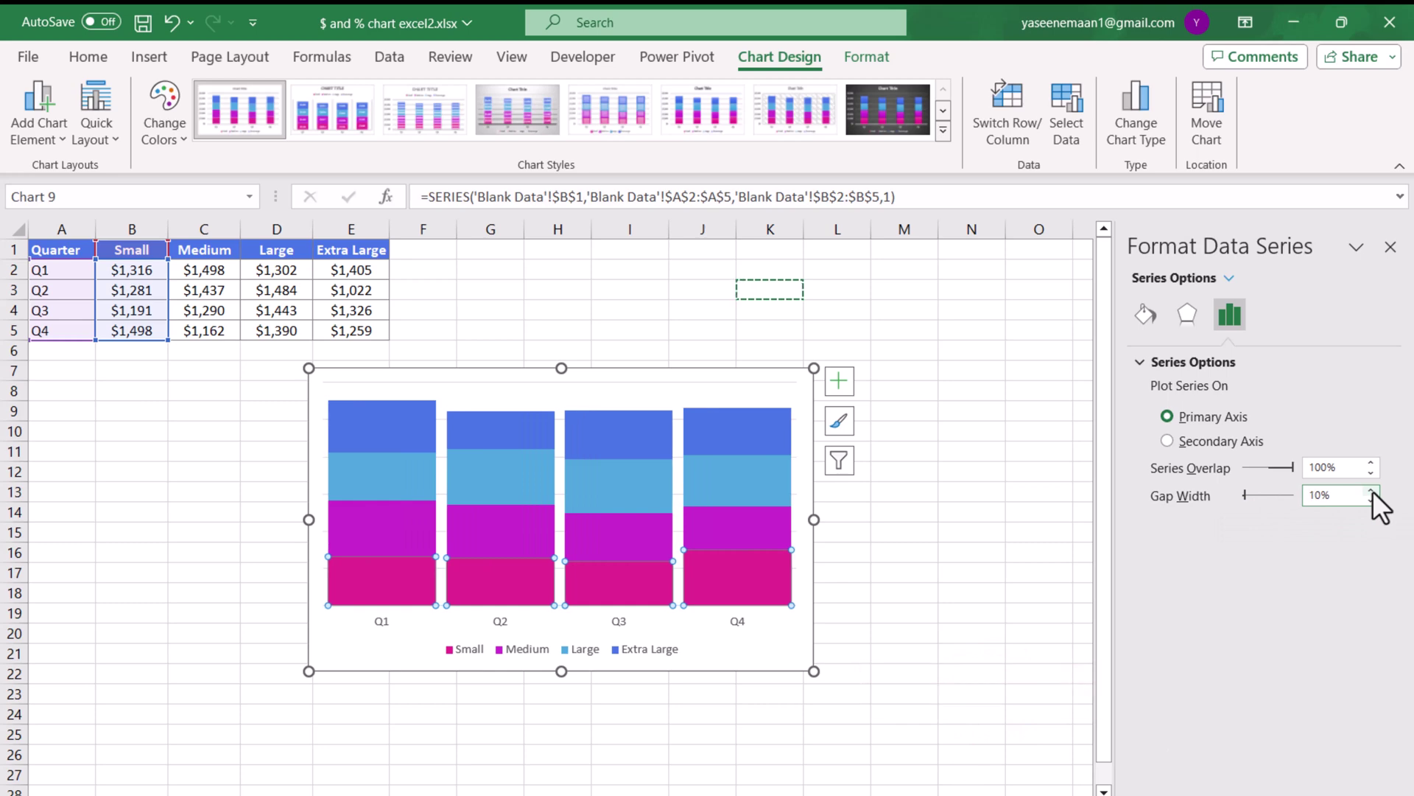
pyautogui.moveTo(513, 511)
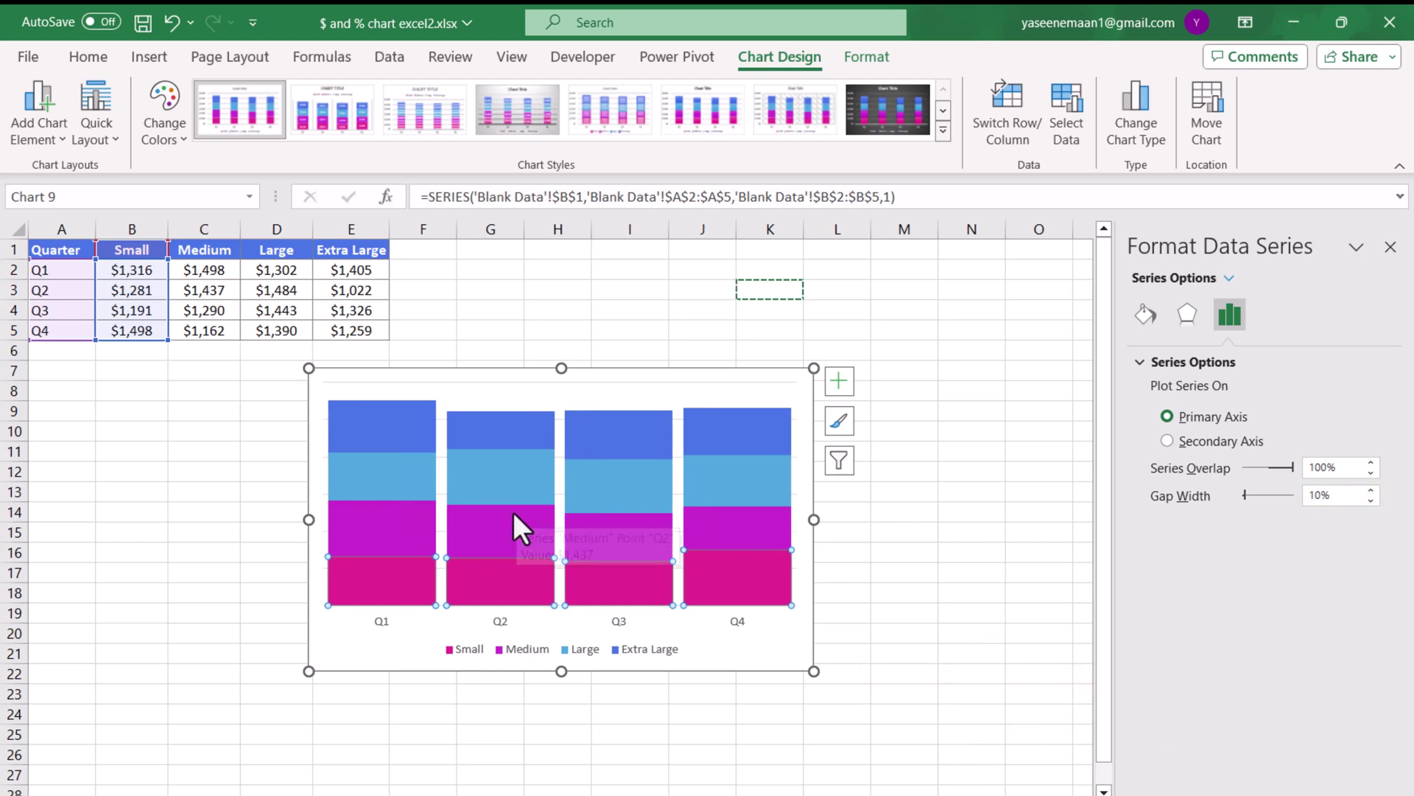
pyautogui.click(198, 517)
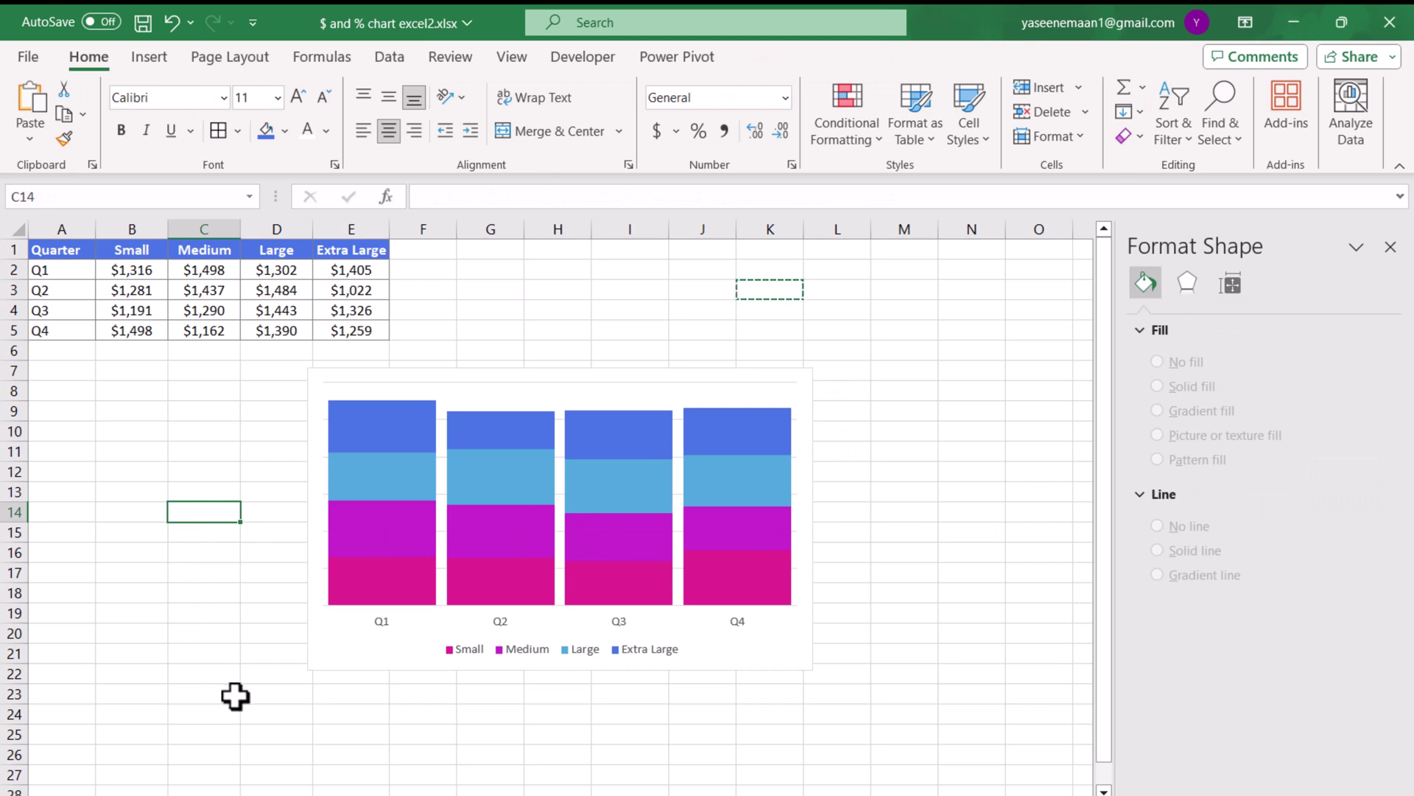
# On a new sheet, enter headers 'Amount Type' and 'Subtotal' with $ and % below
pyautogui.hotkey('shift', 'F11')
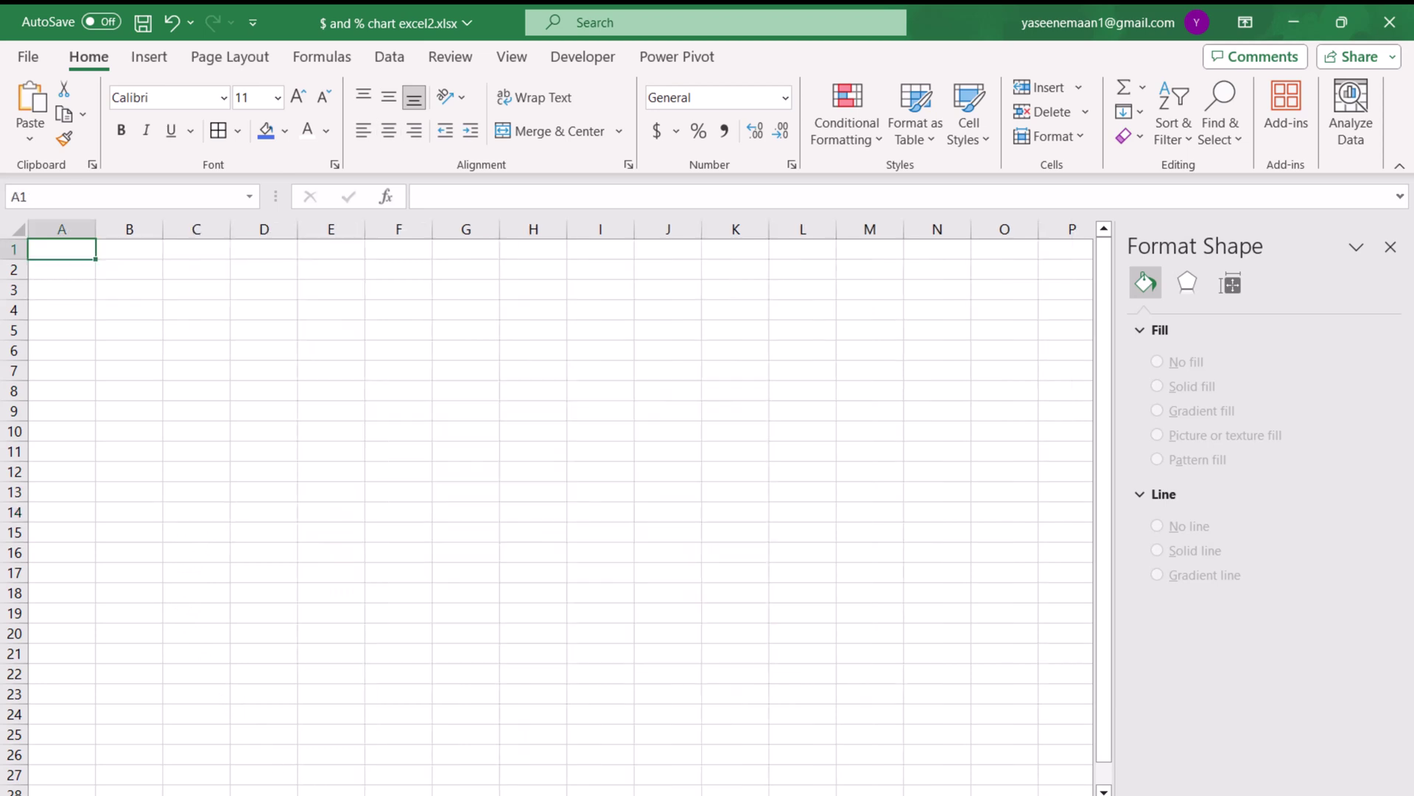
pyautogui.write('Amount Type')
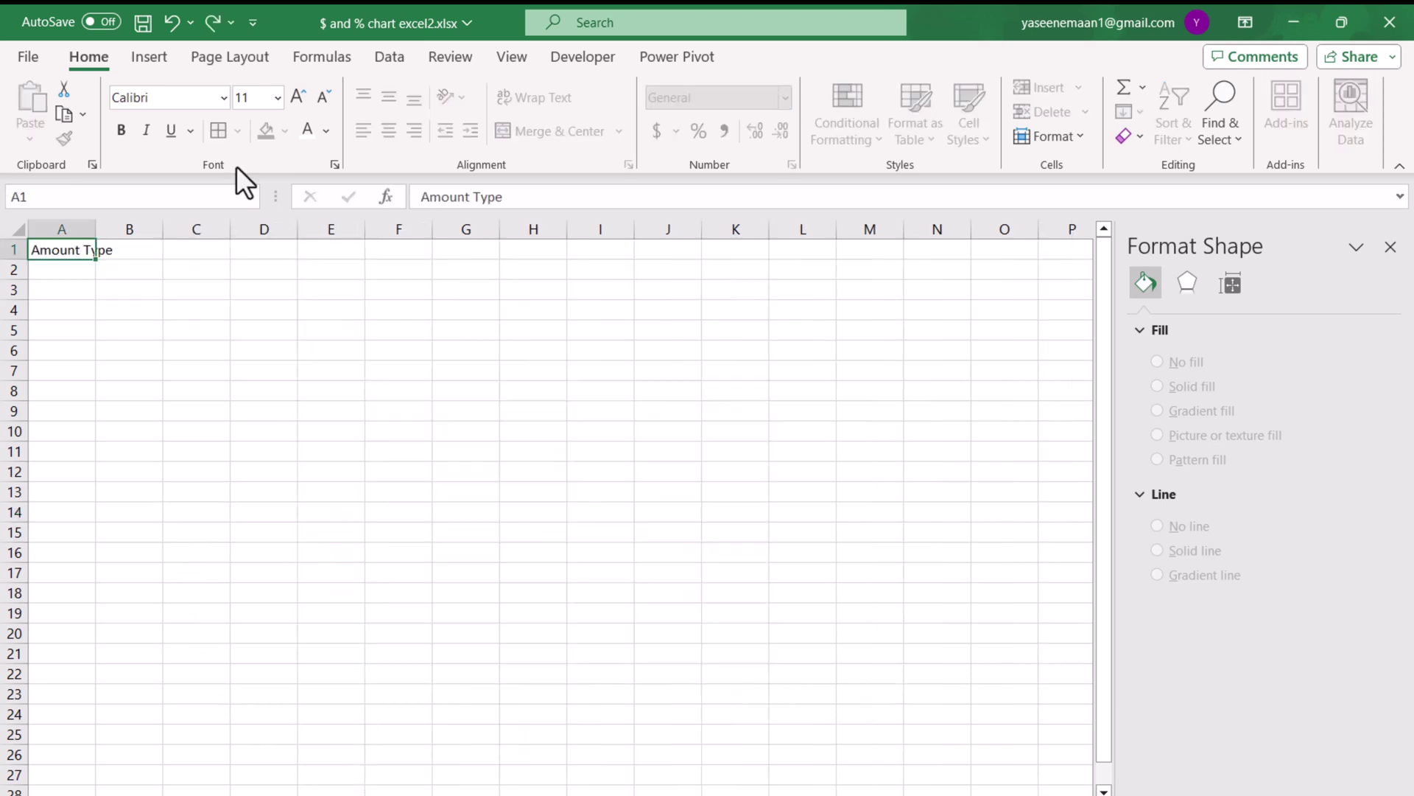
pyautogui.press('Tab')
pyautogui.write('Subtotal')
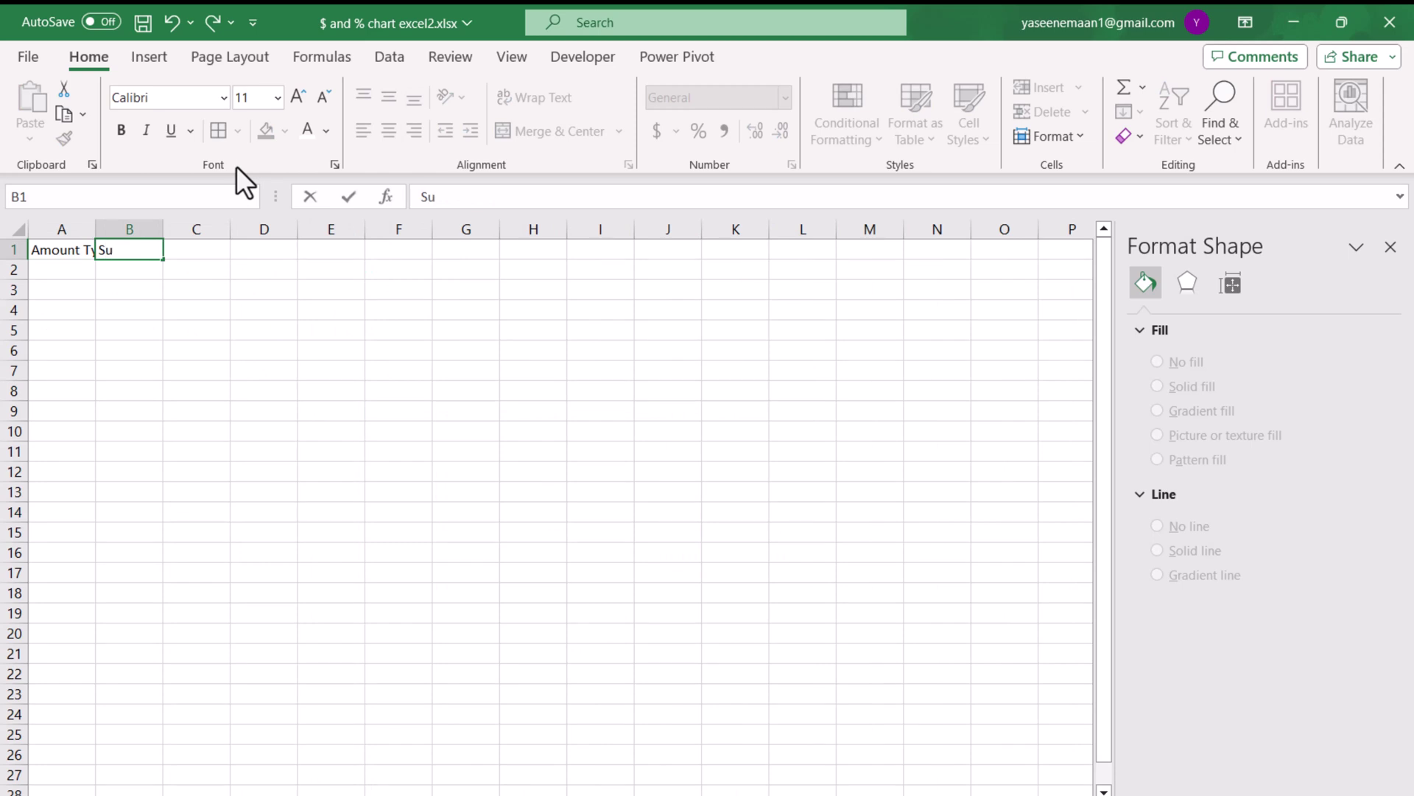
pyautogui.press('Return')
pyautogui.write('$')
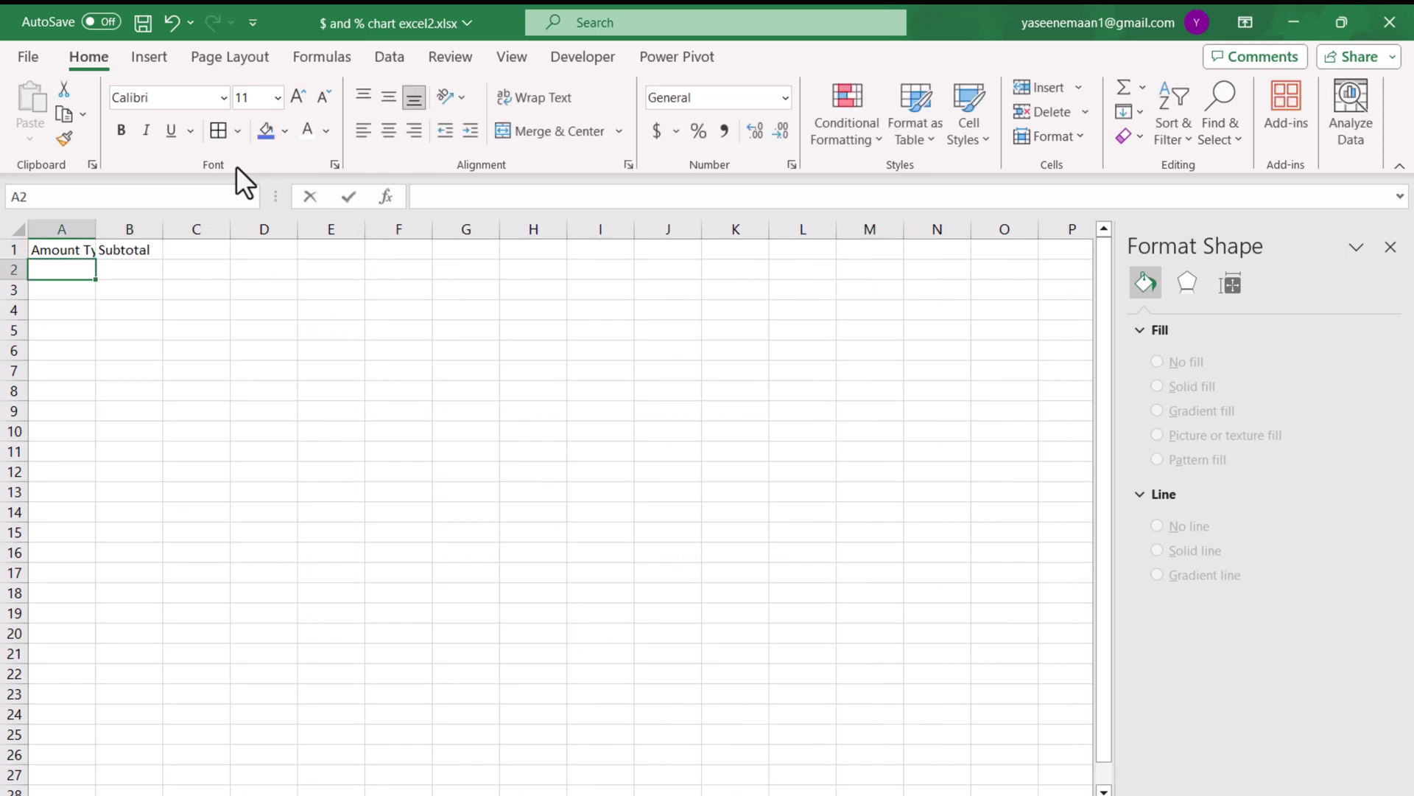
pyautogui.press('Return')
pyautogui.write('%')
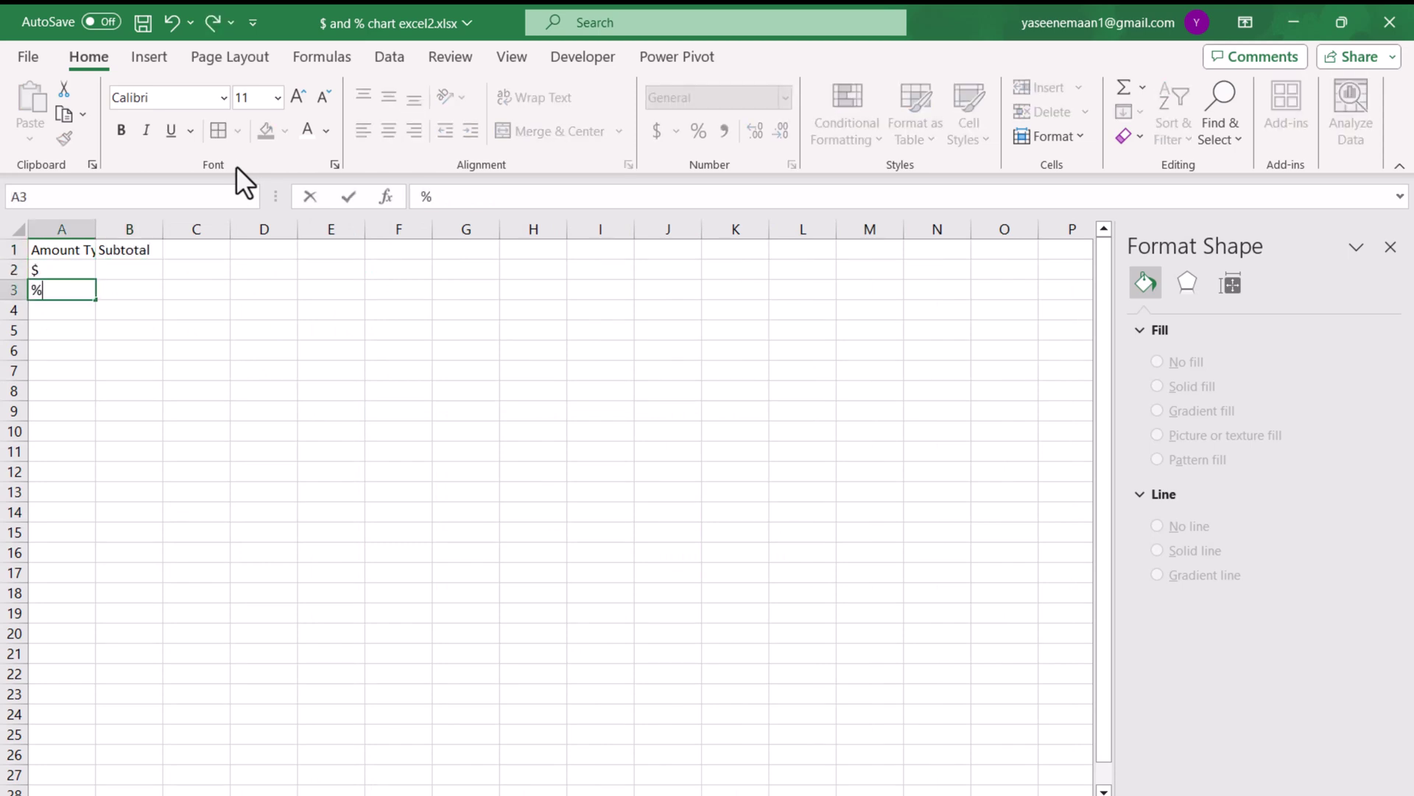
pyautogui.press('Up')
# Enter =SUBTOTAL(103,A2) in B2 and the value 1 in B3
pyautogui.press('Right')
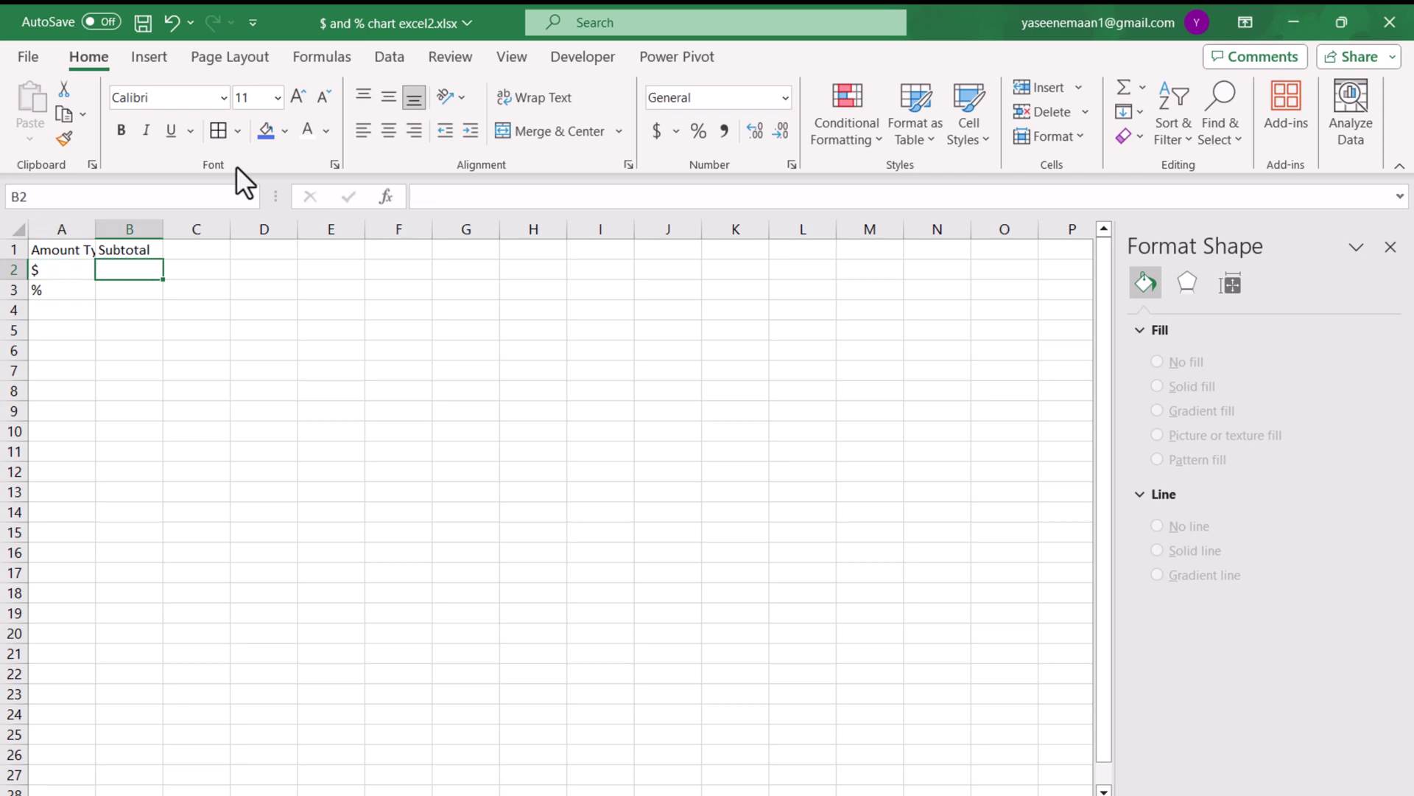
pyautogui.write('=subtotal(')
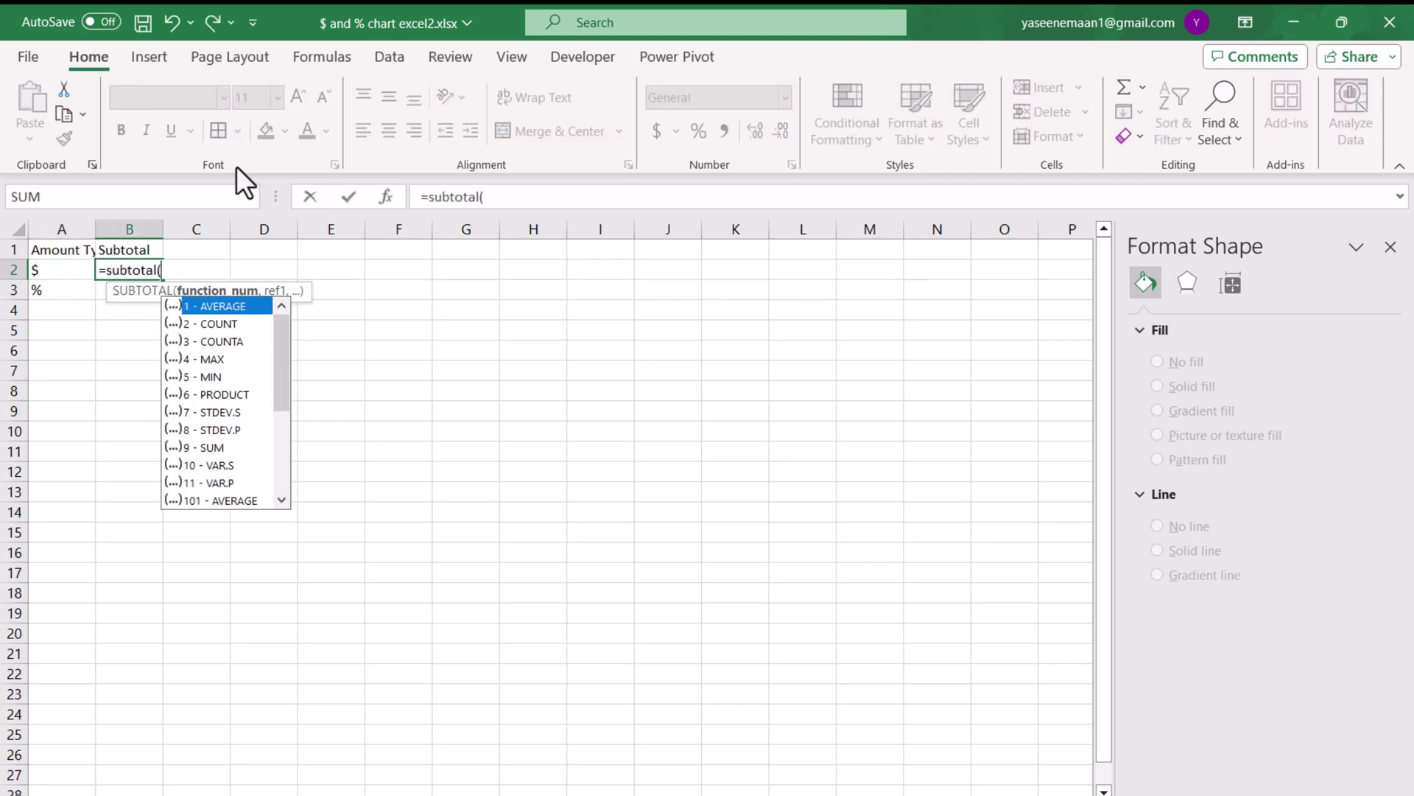
pyautogui.write('103,')
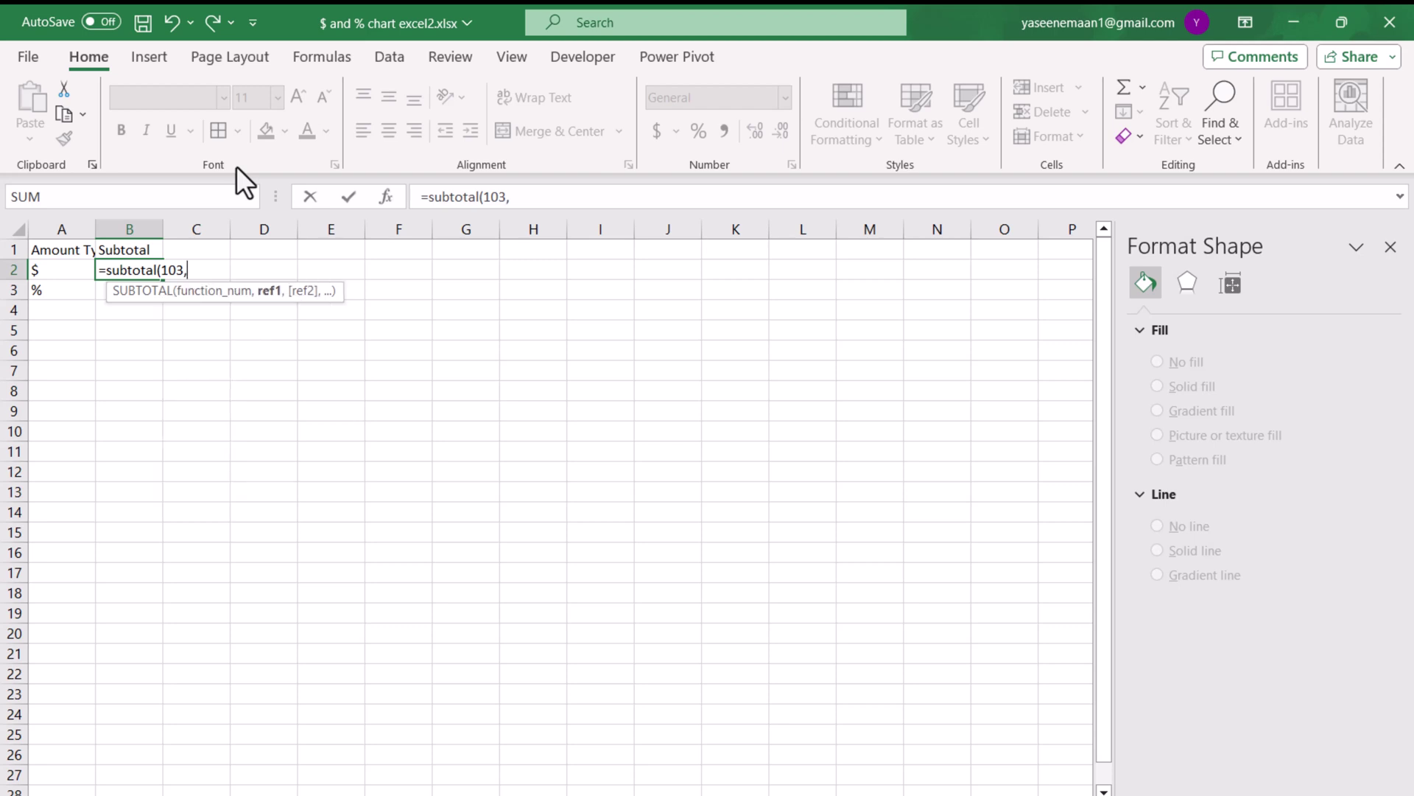
pyautogui.click(46, 274)
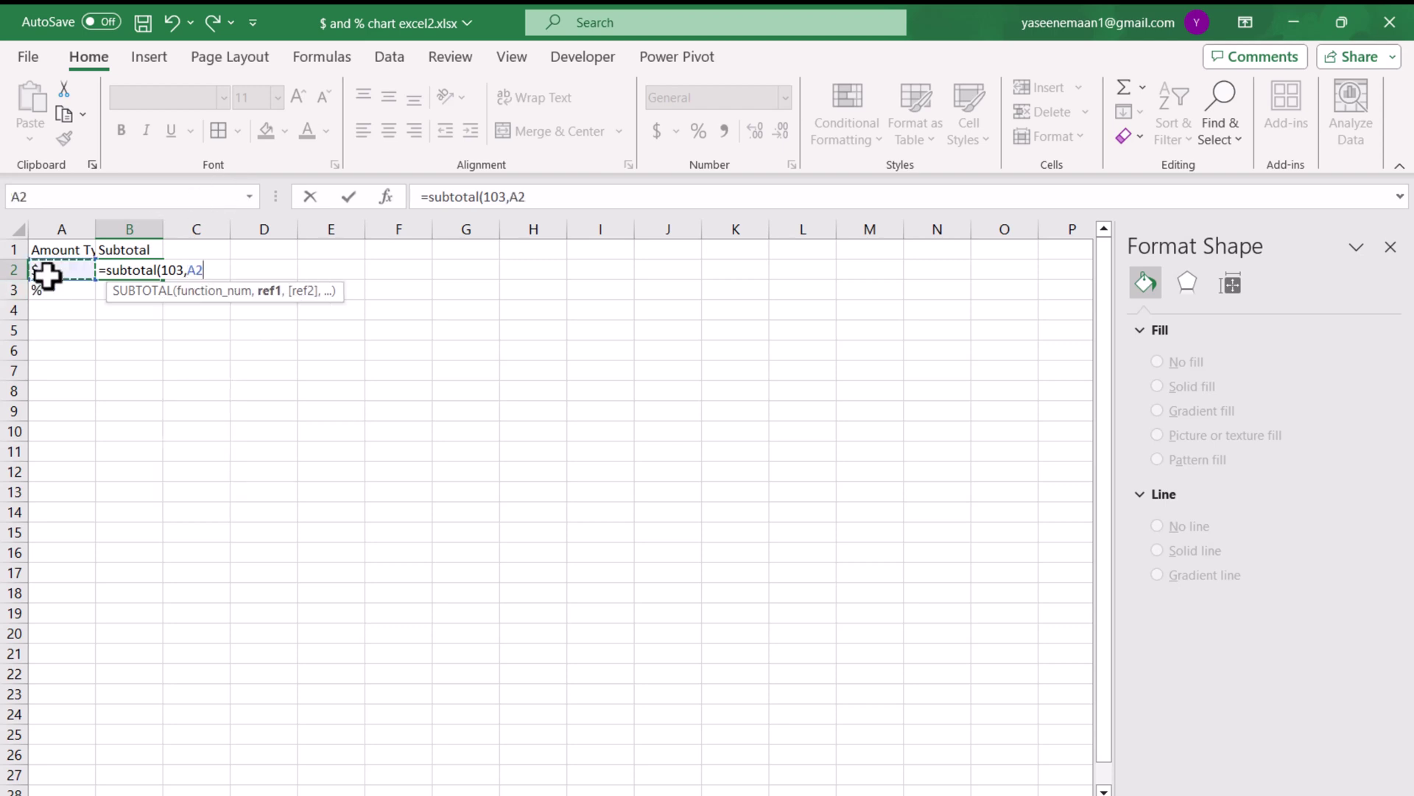
pyautogui.write(')')
pyautogui.press('Return')
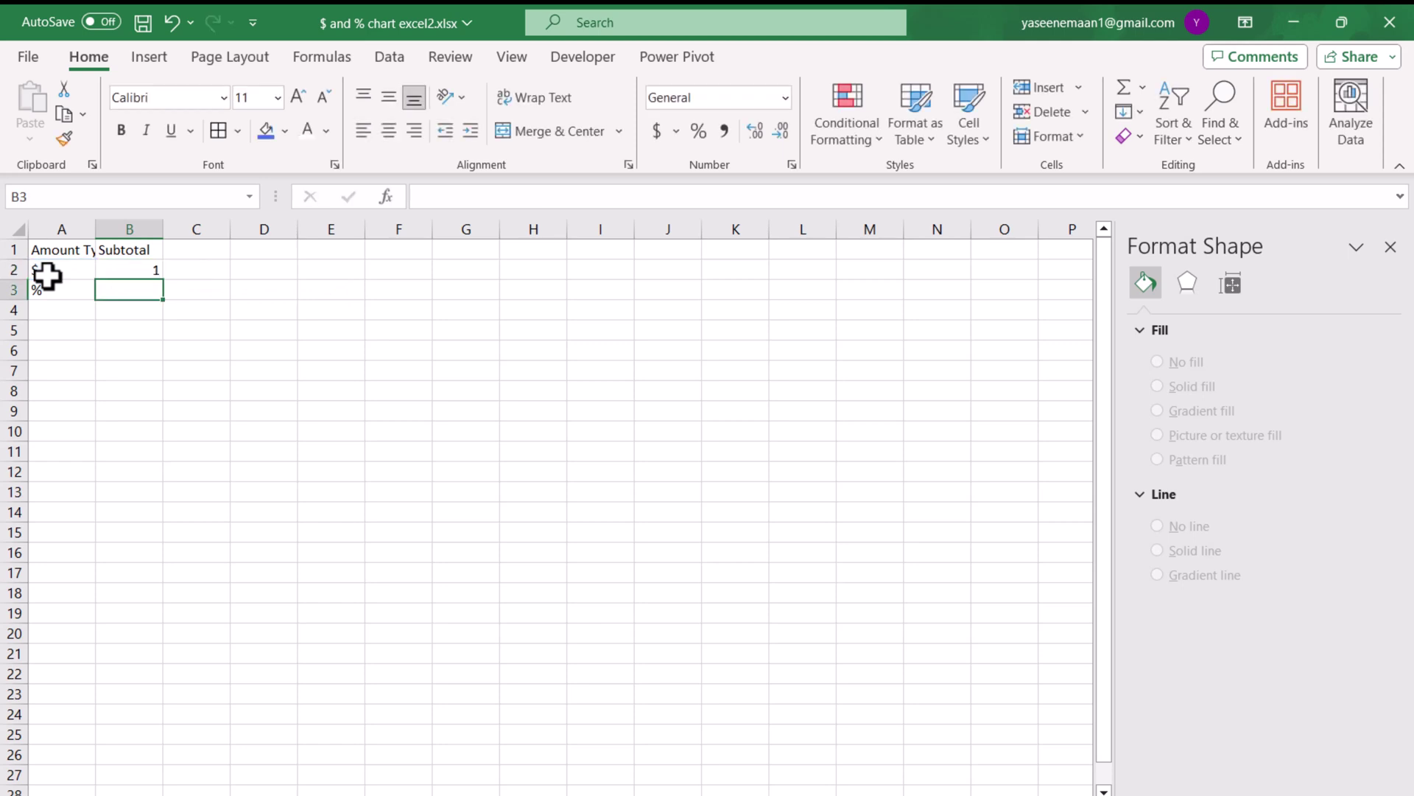
pyautogui.write('1')
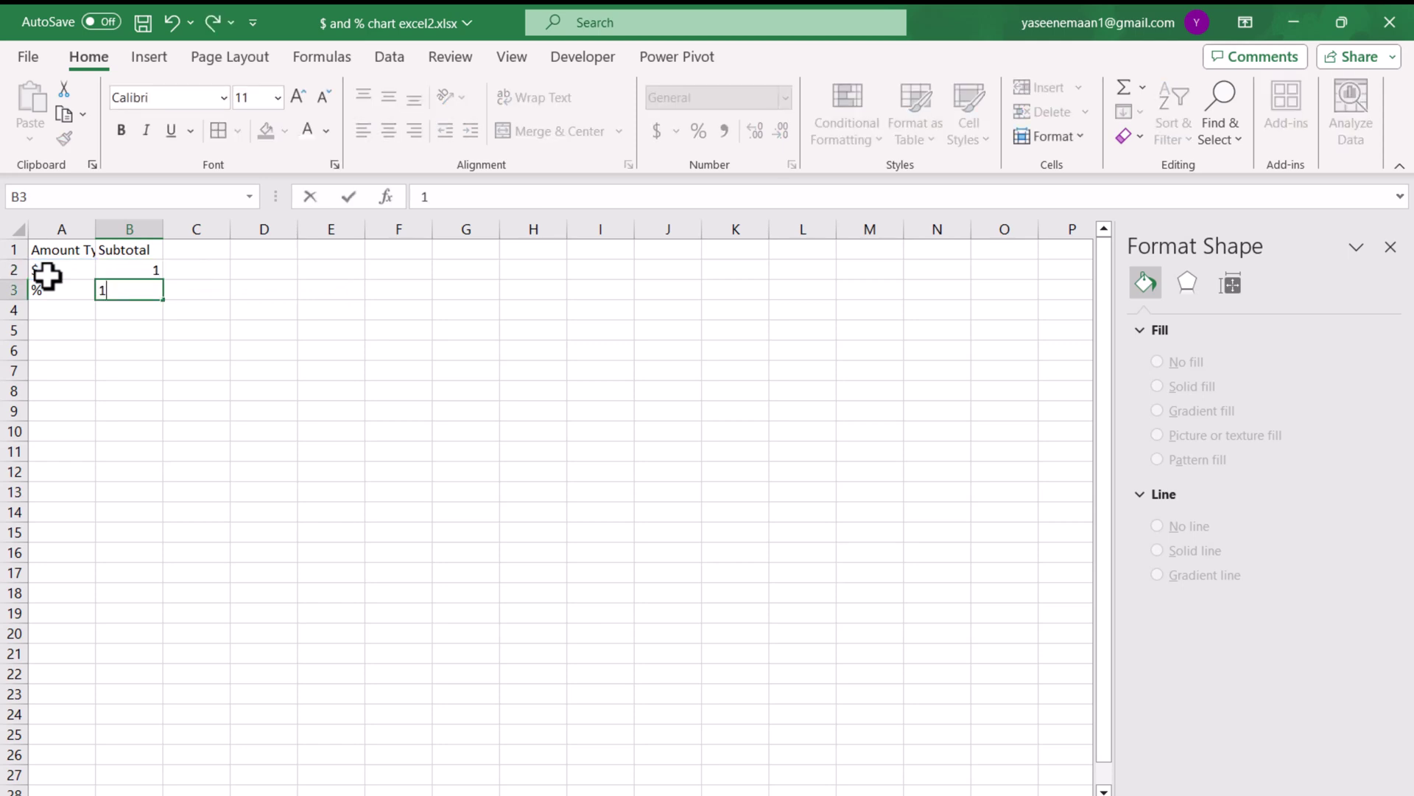
pyautogui.press('Return')
# Convert A1:B3 into a table and insert an Amount Type slicer for it
pyautogui.moveTo(57, 249); pyautogui.dragTo(132, 286)
pyautogui.hotkey('ctrl', 't')
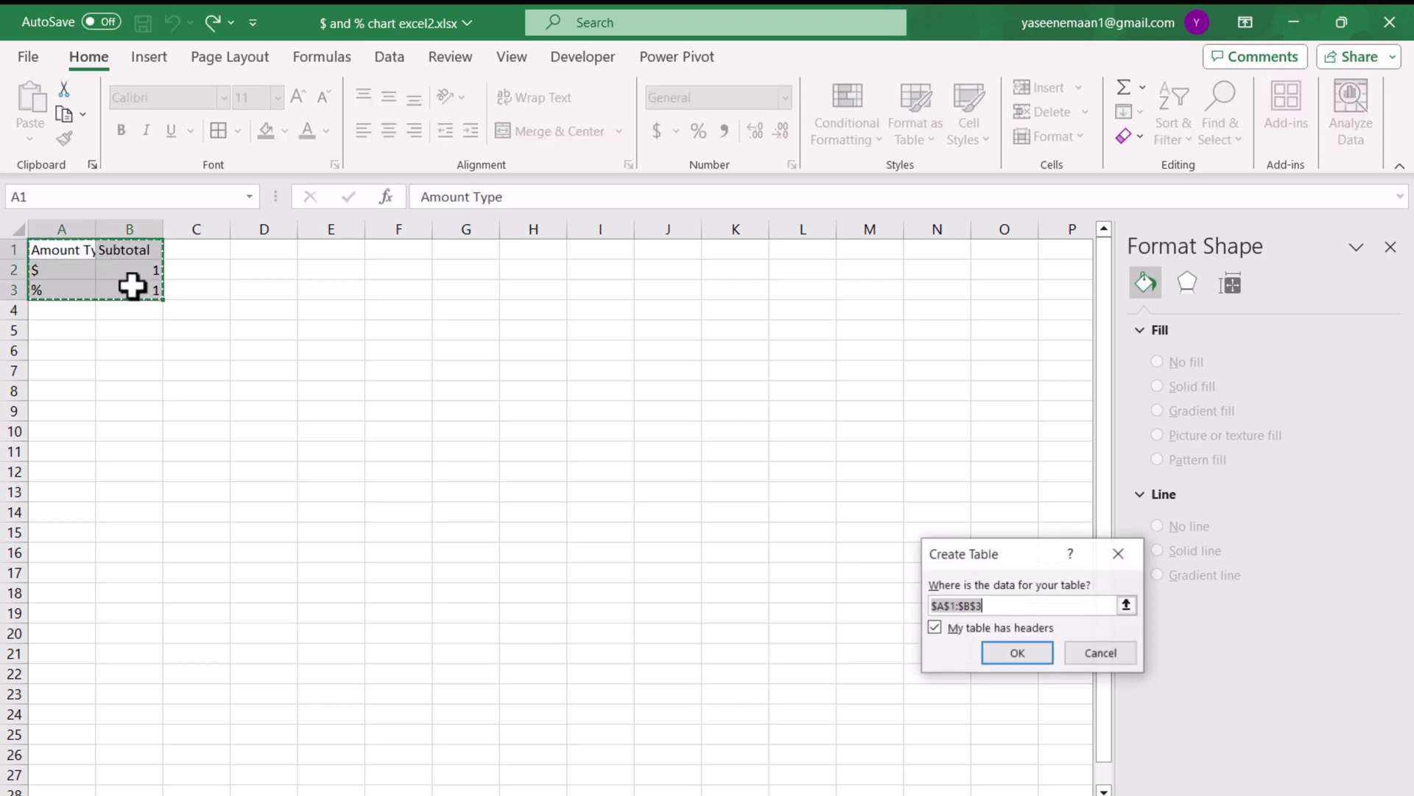
pyautogui.click(1034, 655)
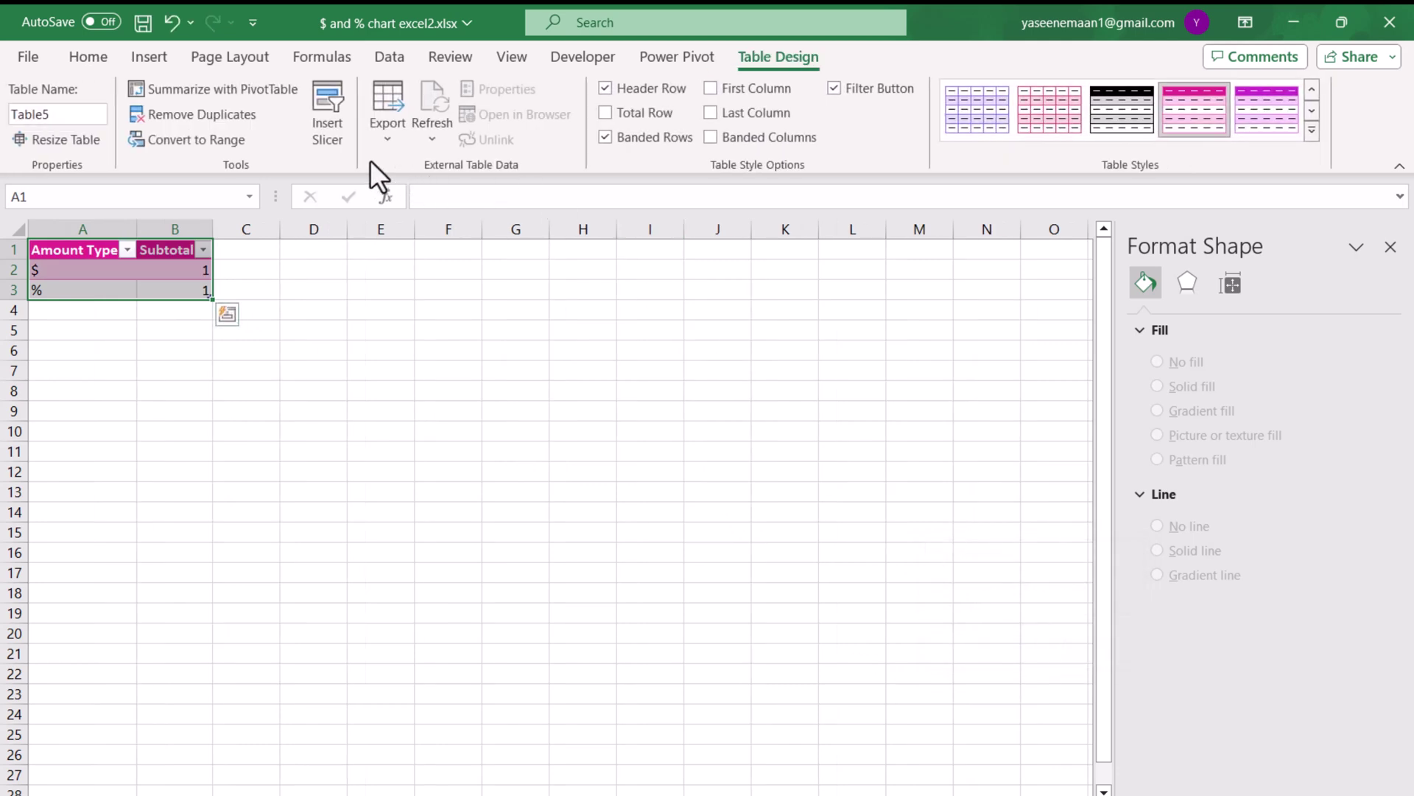
pyautogui.click(327, 117)
pyautogui.click(930, 431)
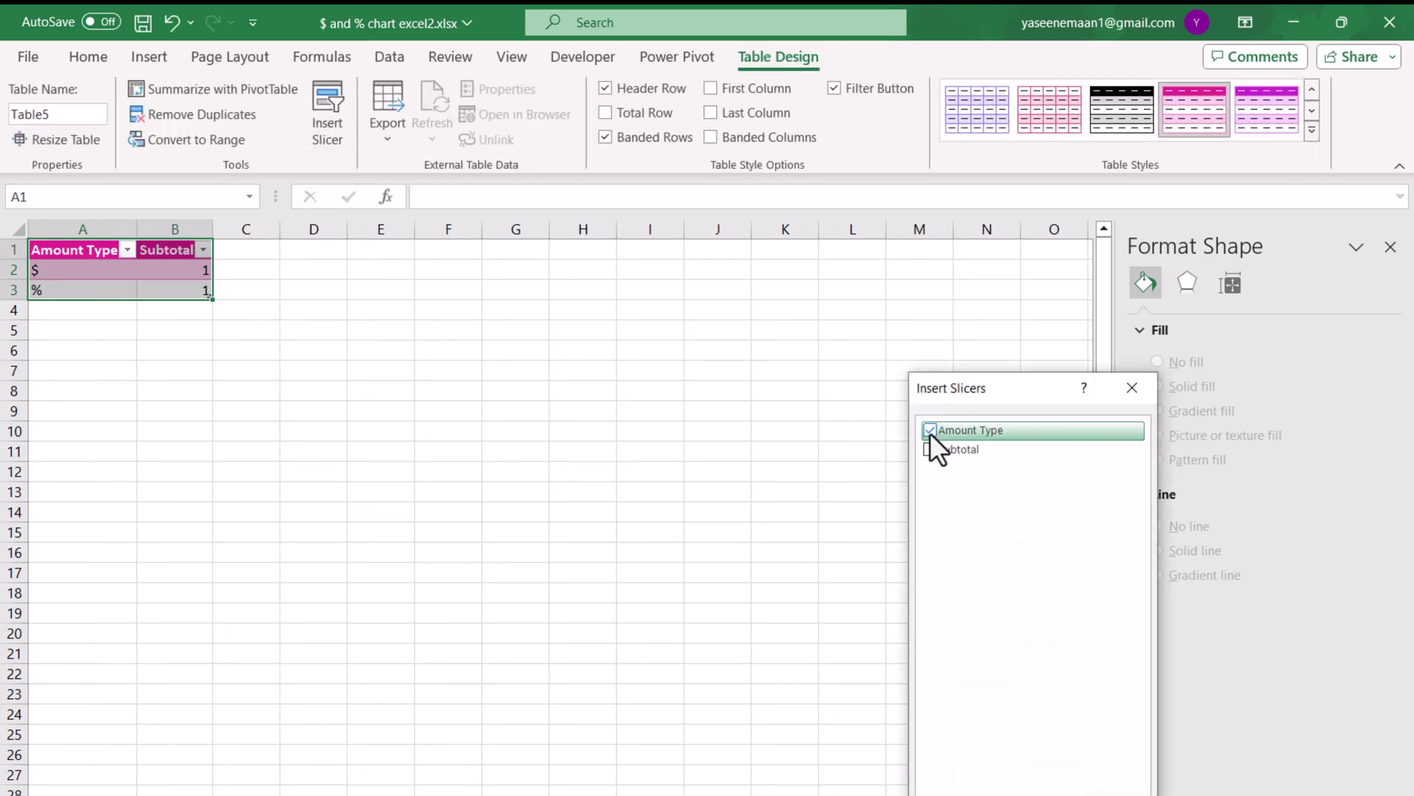
pyautogui.click(1058, 785)
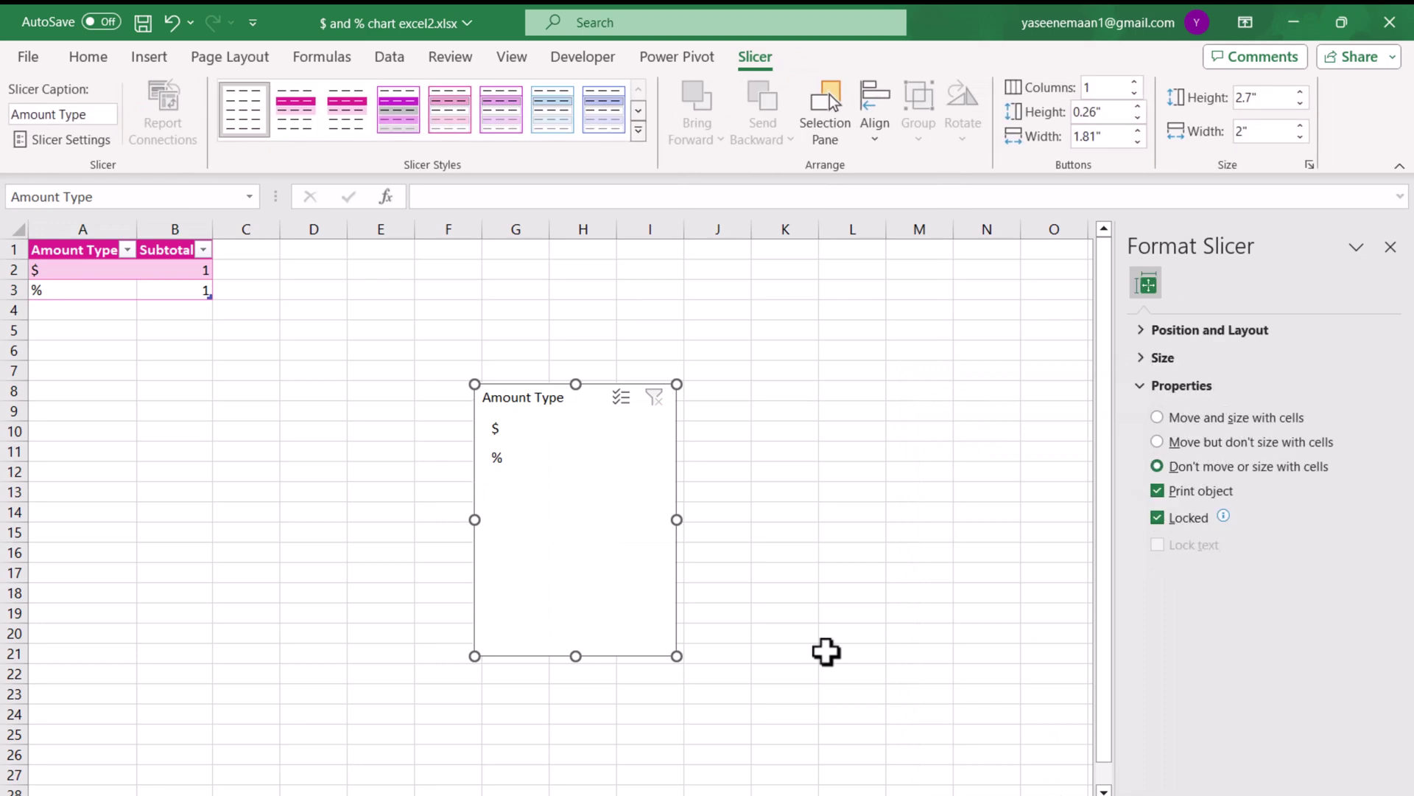
# Give the slicer a dark blue style and hide its header
pyautogui.click(638, 130)
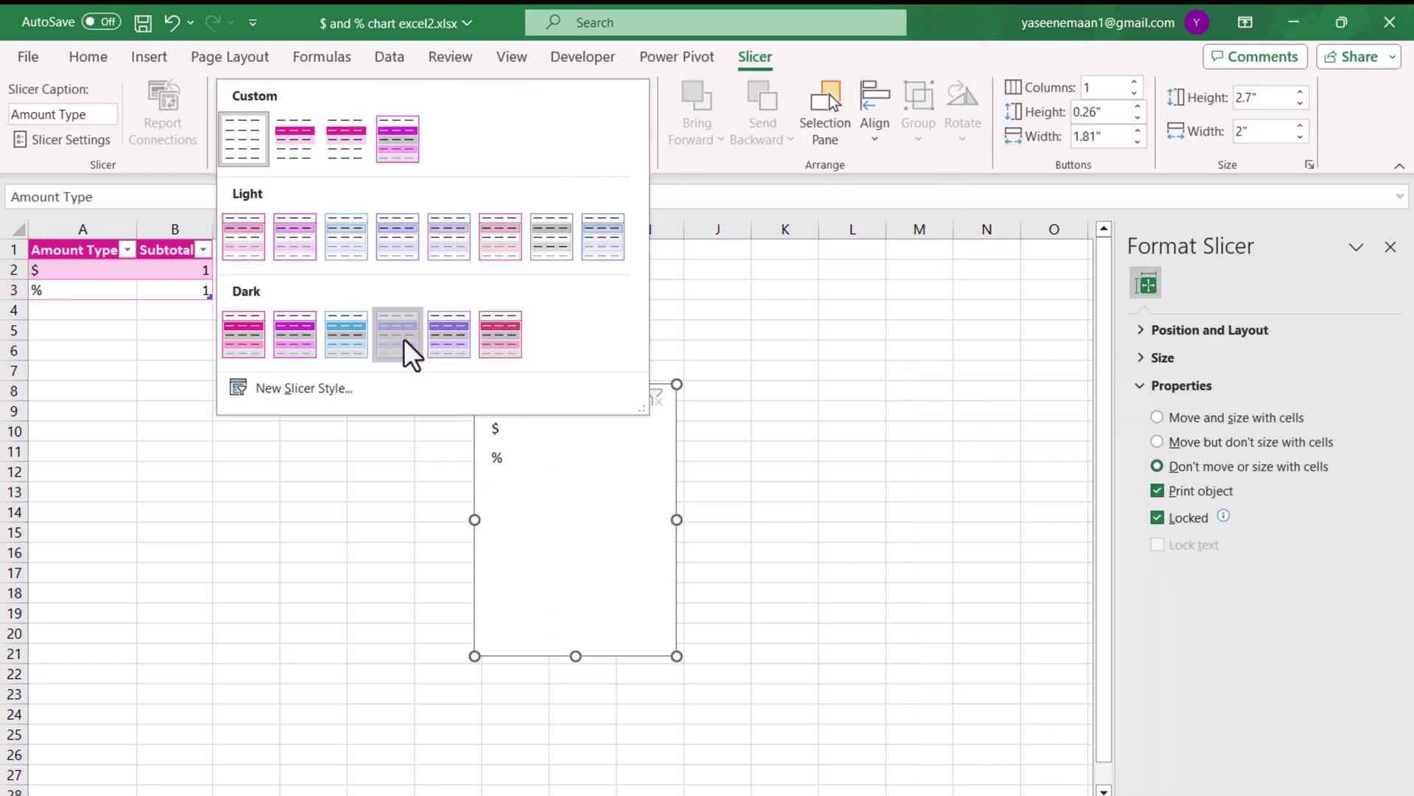
pyautogui.click(404, 338)
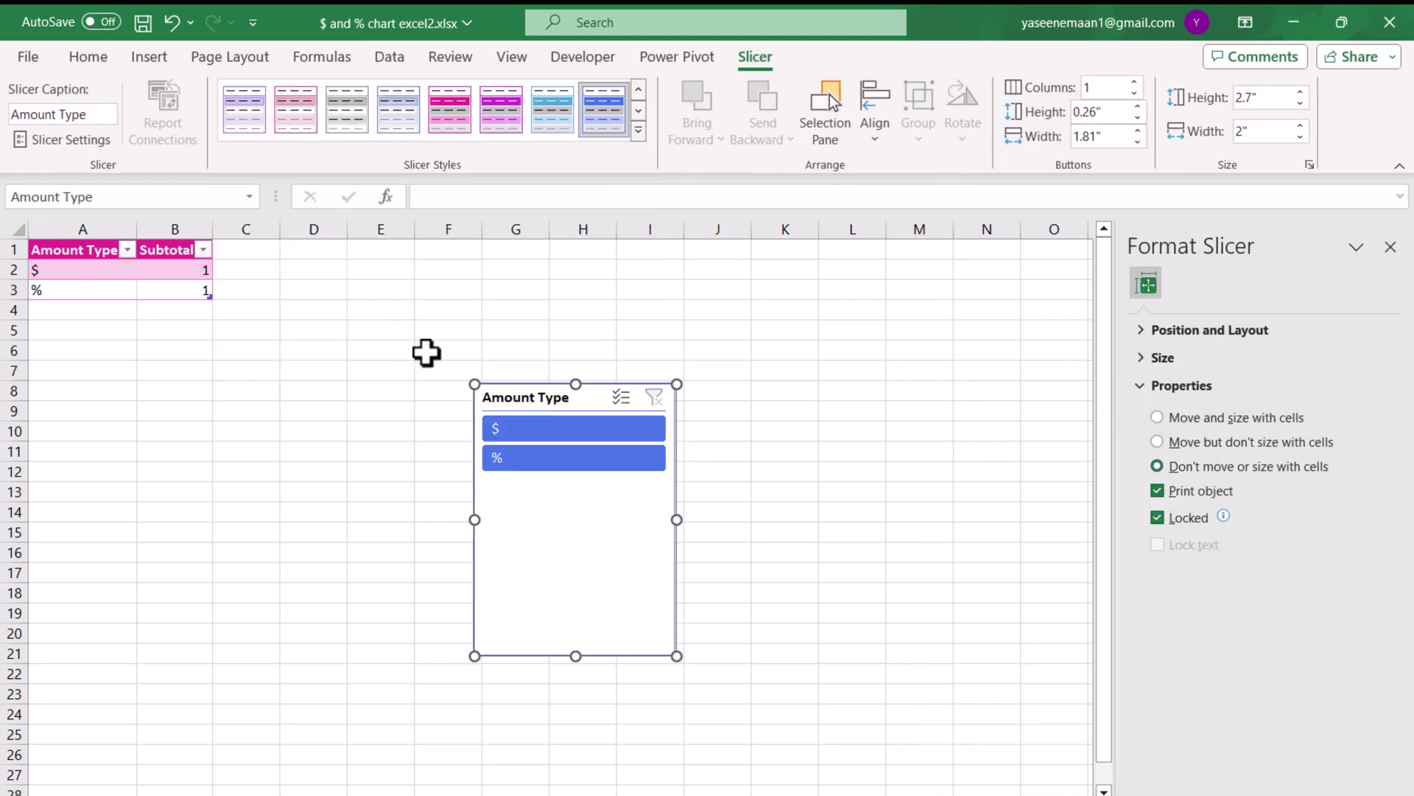
pyautogui.click(81, 149)
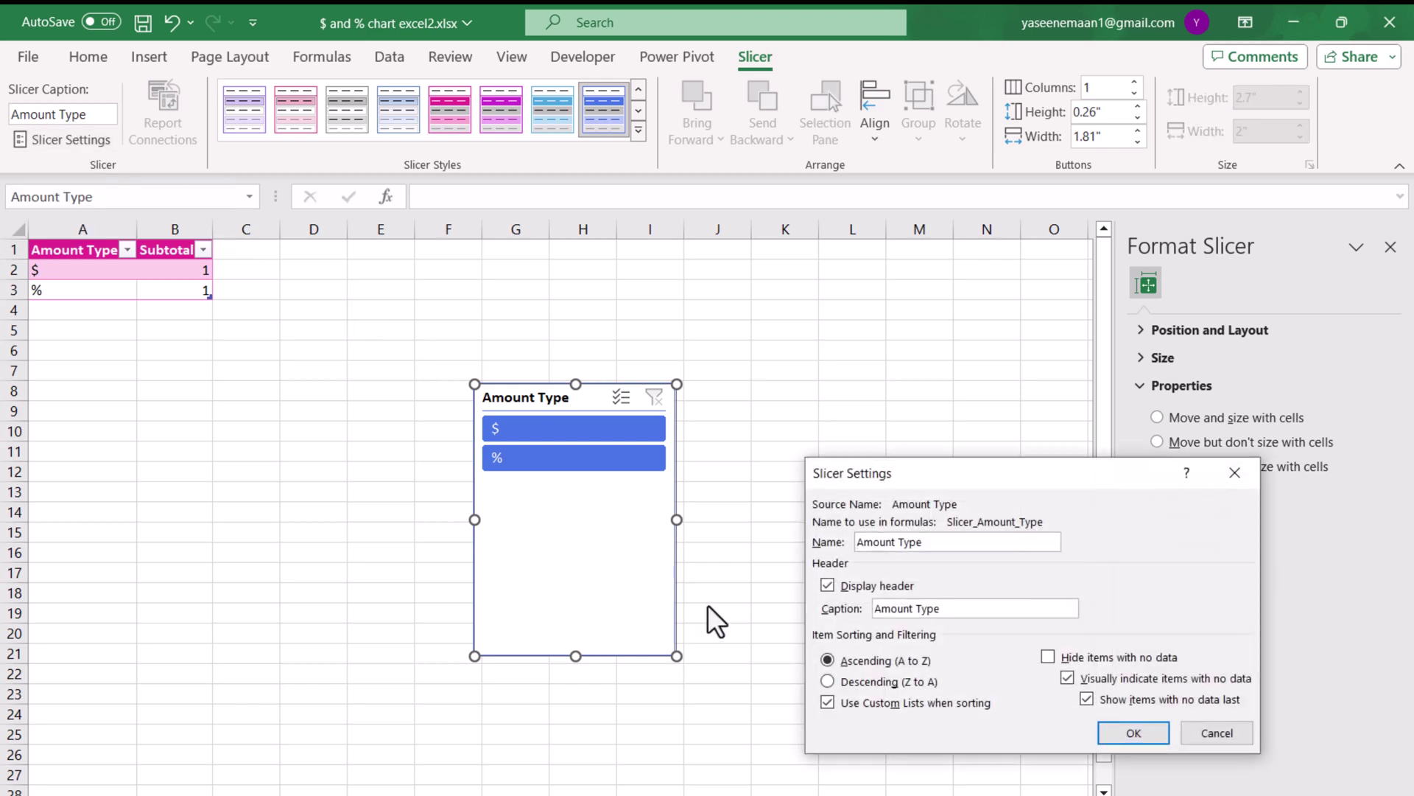
pyautogui.click(853, 587)
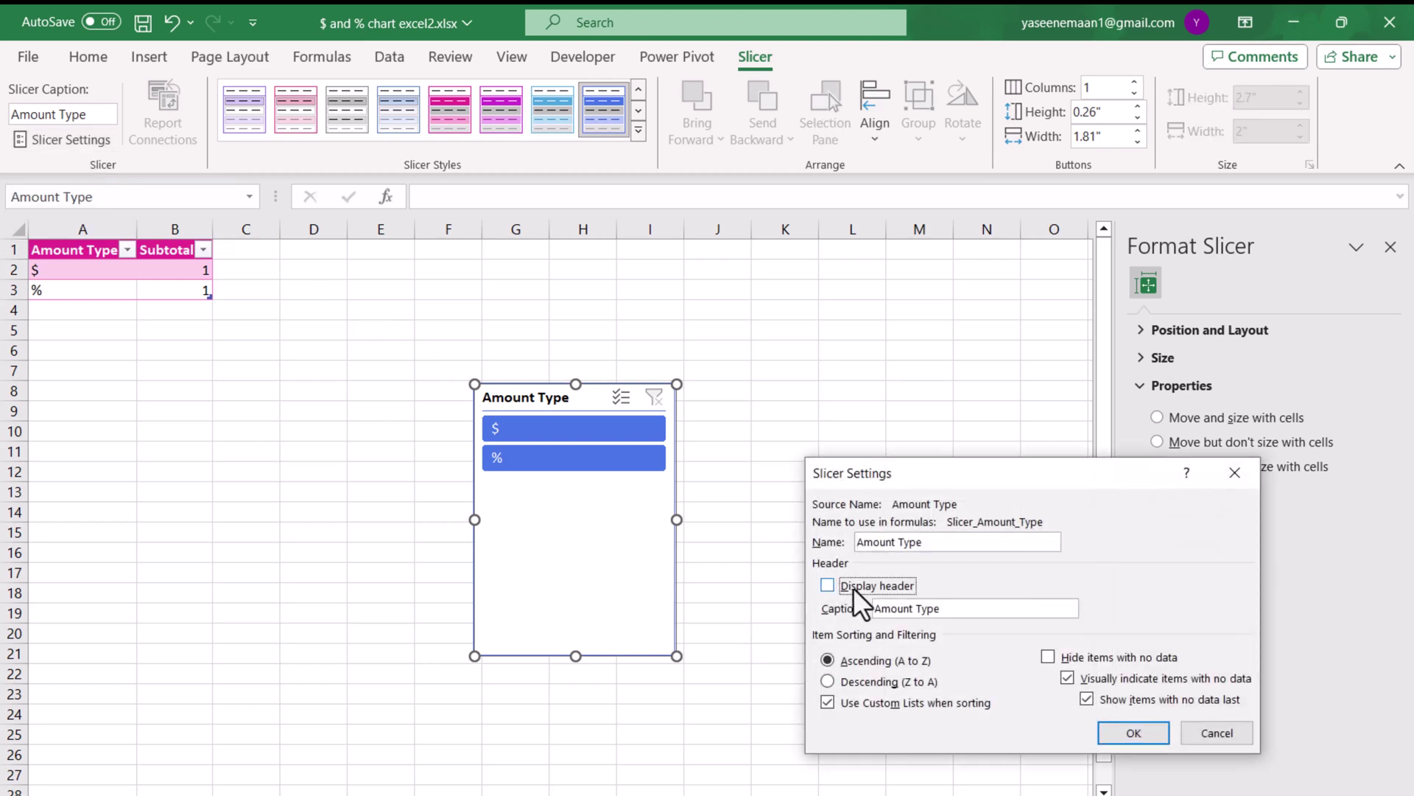
pyautogui.click(1160, 734)
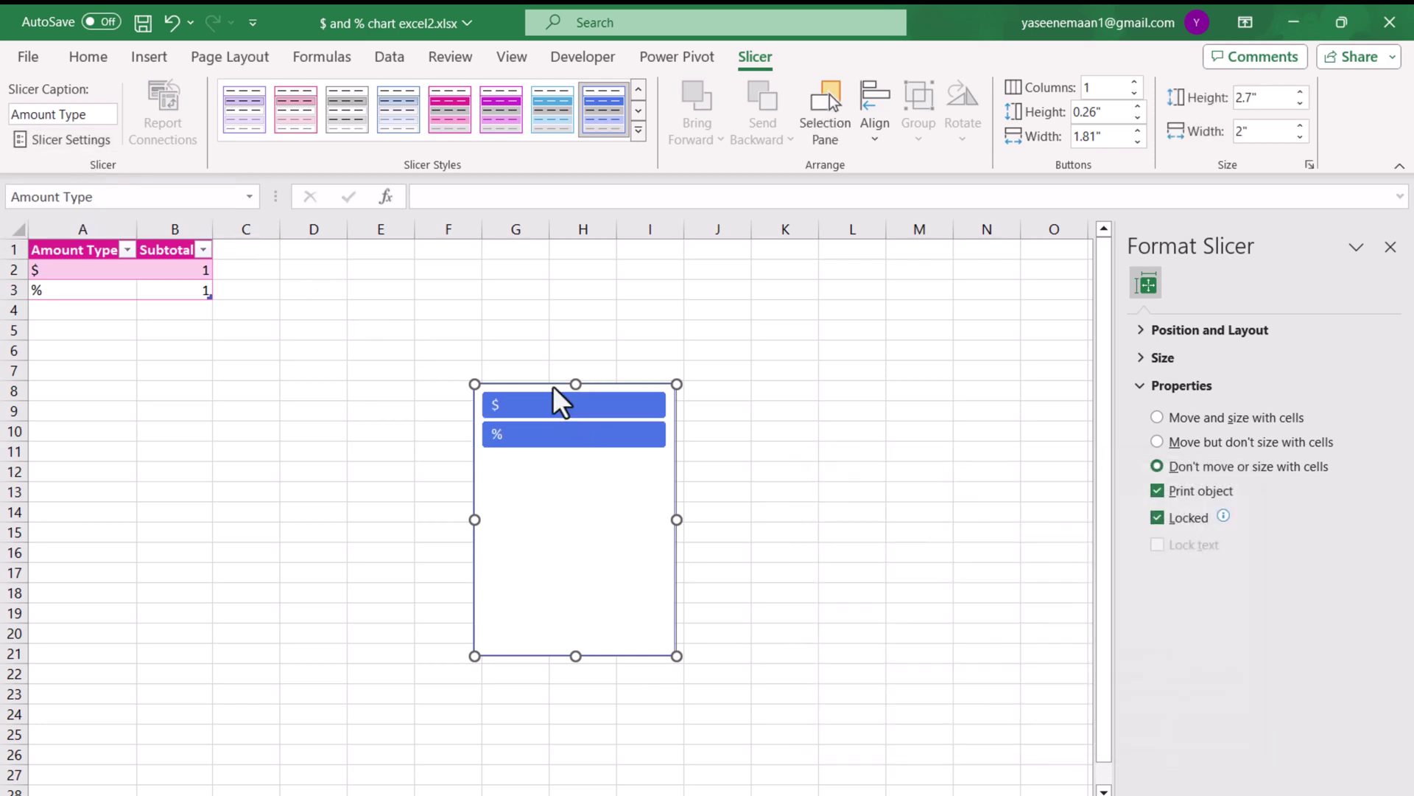
# Move the slicer onto the chart sheet, positioned left of the chart
pyautogui.moveTo(553, 386); pyautogui.dragTo(432, 313)
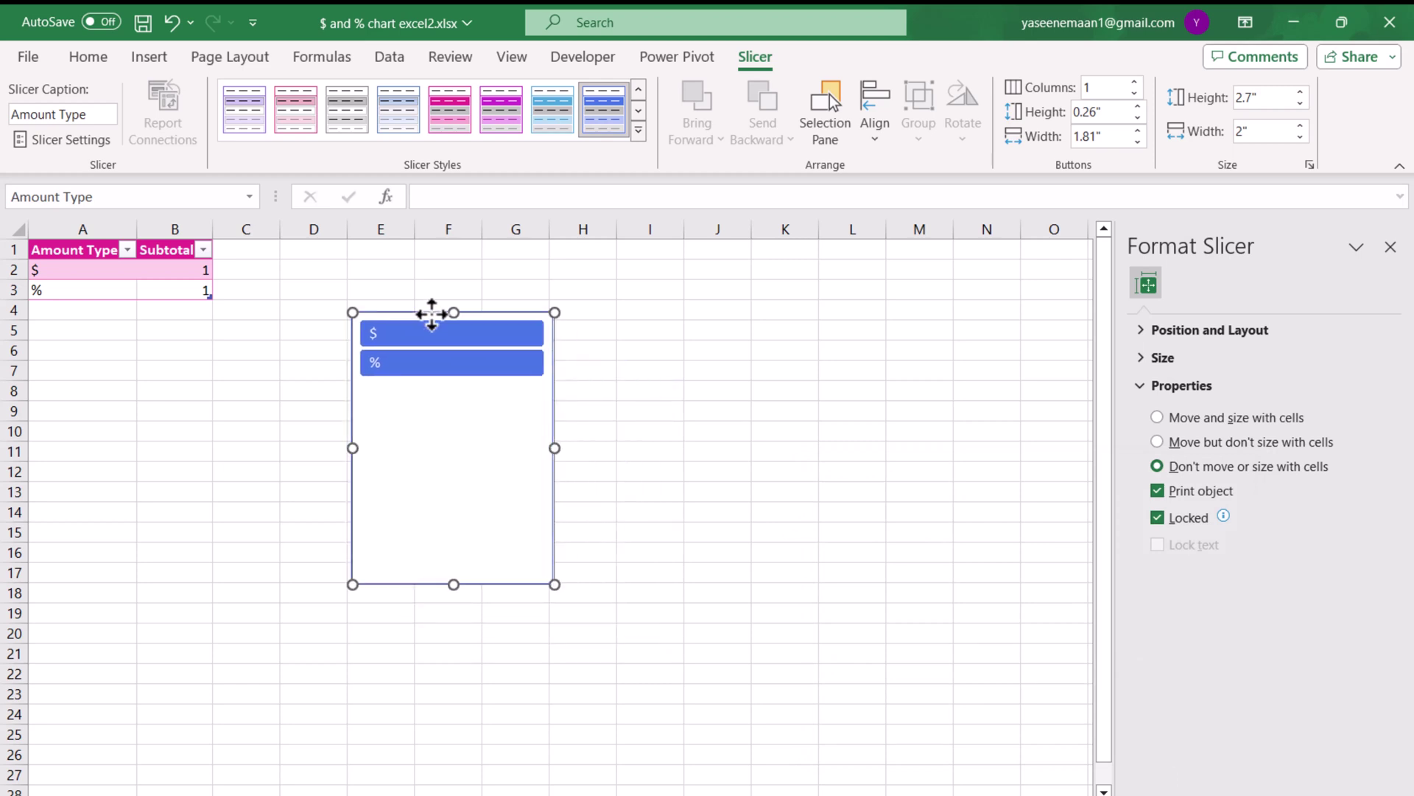
pyautogui.press('Delete')
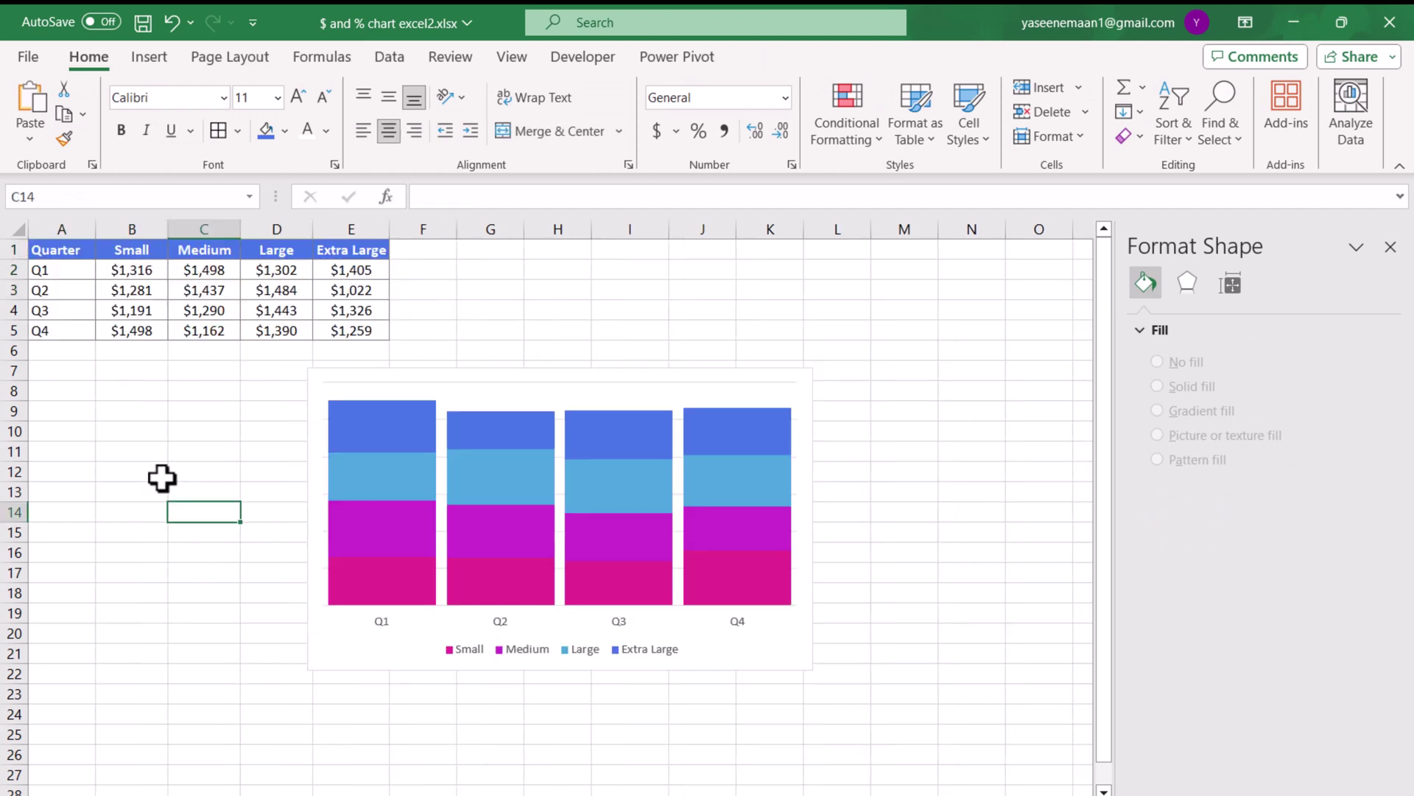
pyautogui.hotkey('ctrl', 'v')
pyautogui.moveTo(189, 496); pyautogui.dragTo(126, 450)
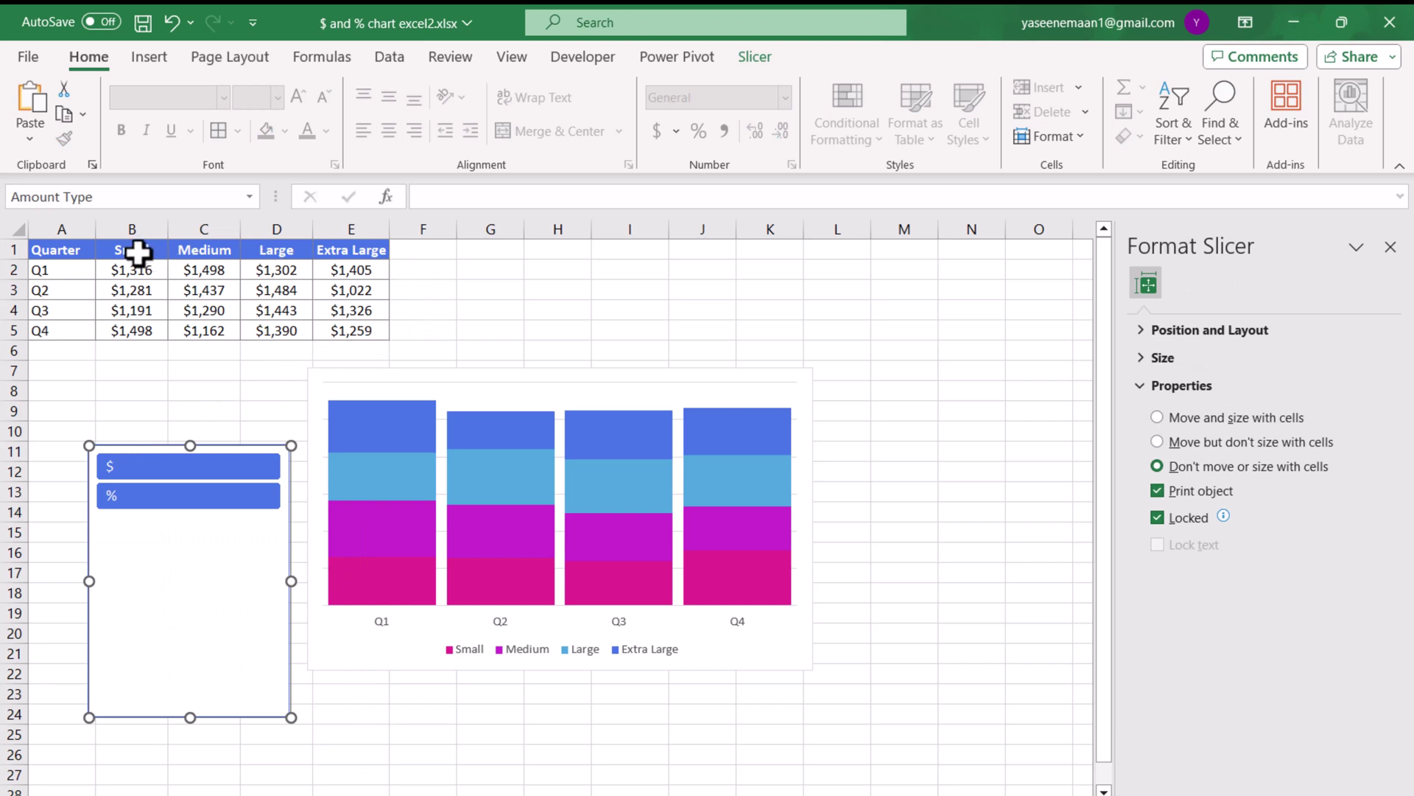
pyautogui.moveTo(138, 253); pyautogui.dragTo(348, 253)
# Copy the size headers B1:E1 into F1:I1
pyautogui.hotkey('ctrl', 'c')
pyautogui.click(413, 249)
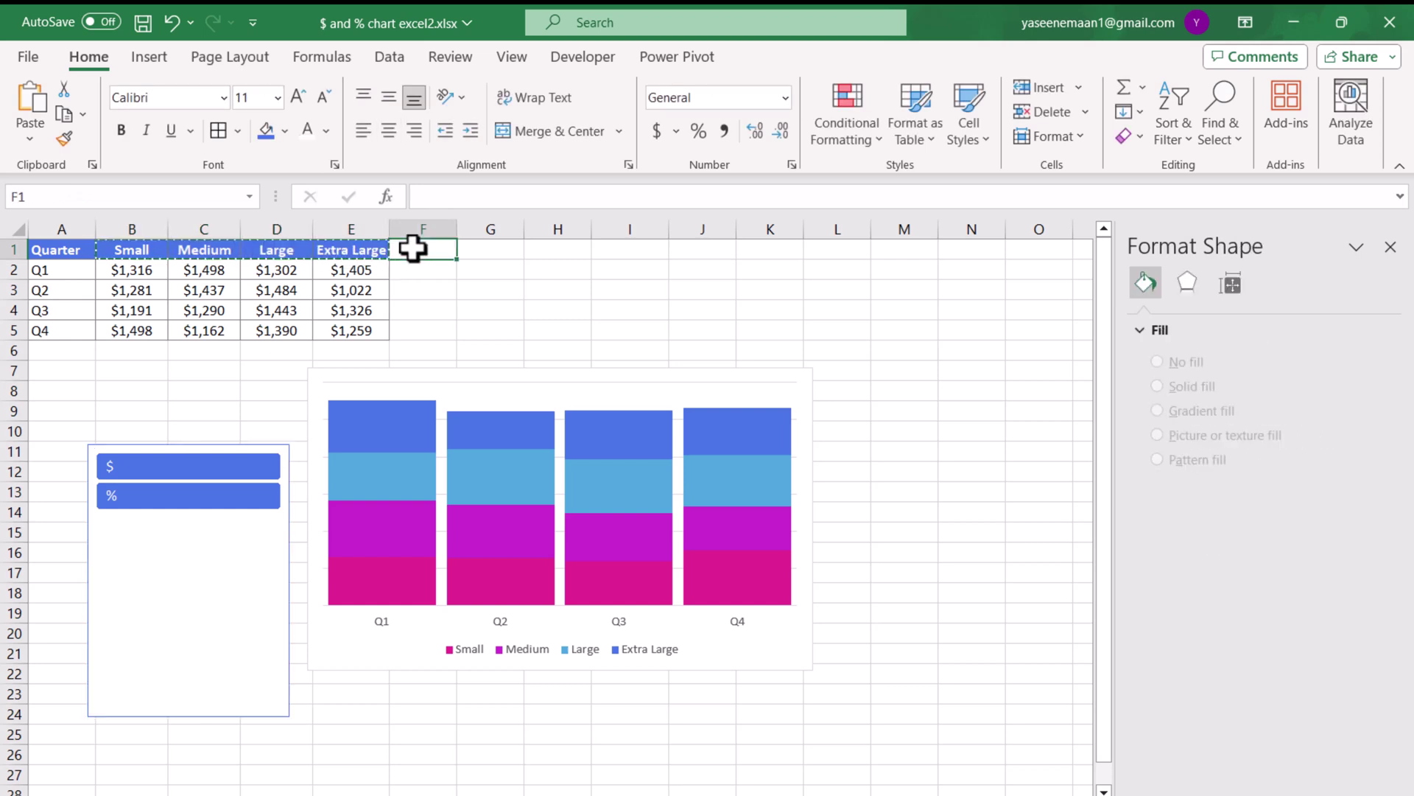
pyautogui.hotkey('ctrl', 'v')
# Enter =SUBTOTAL(109,Table5[Subtotal]) in F2, referencing the helper table's Subtotal column
pyautogui.click(433, 272)
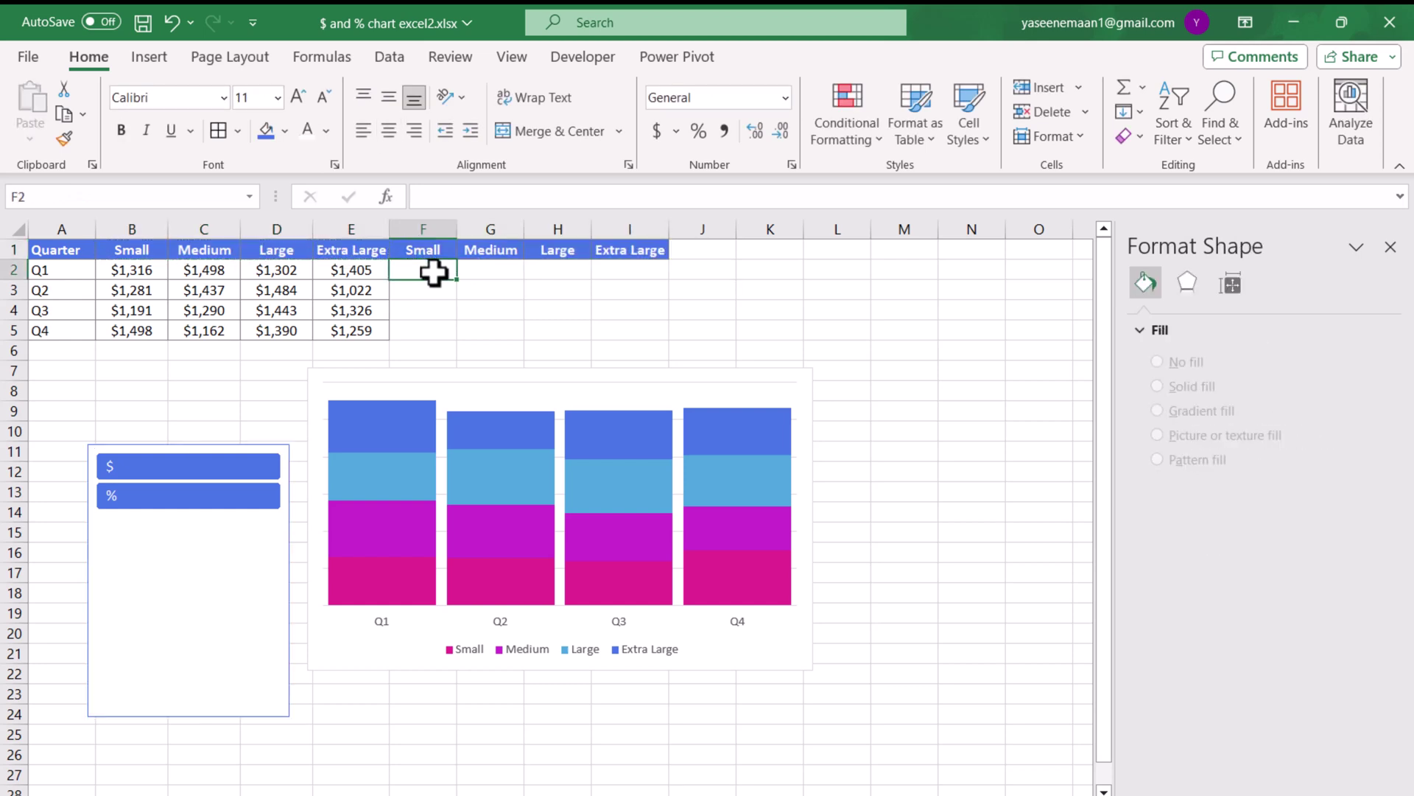
pyautogui.write('=sub')
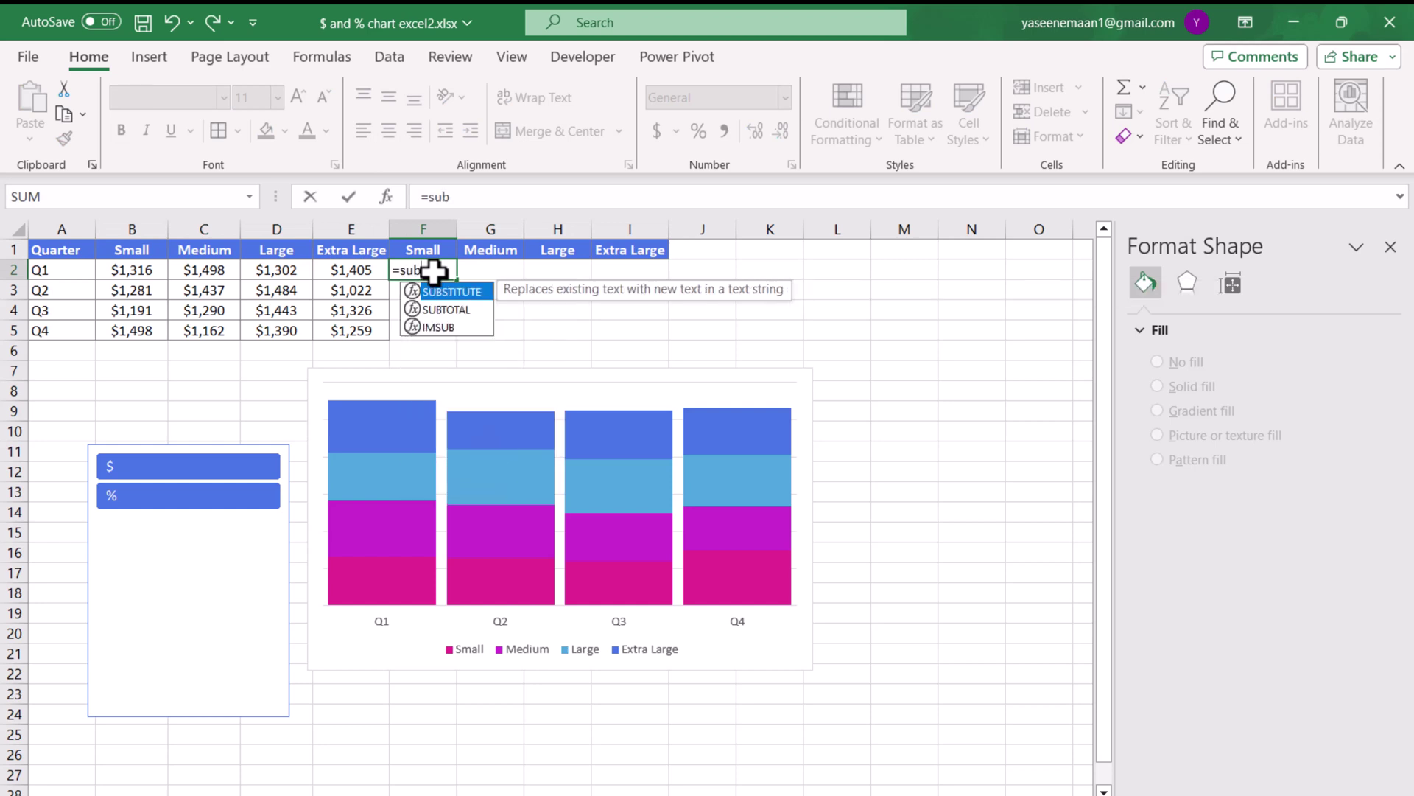
pyautogui.write('total(')
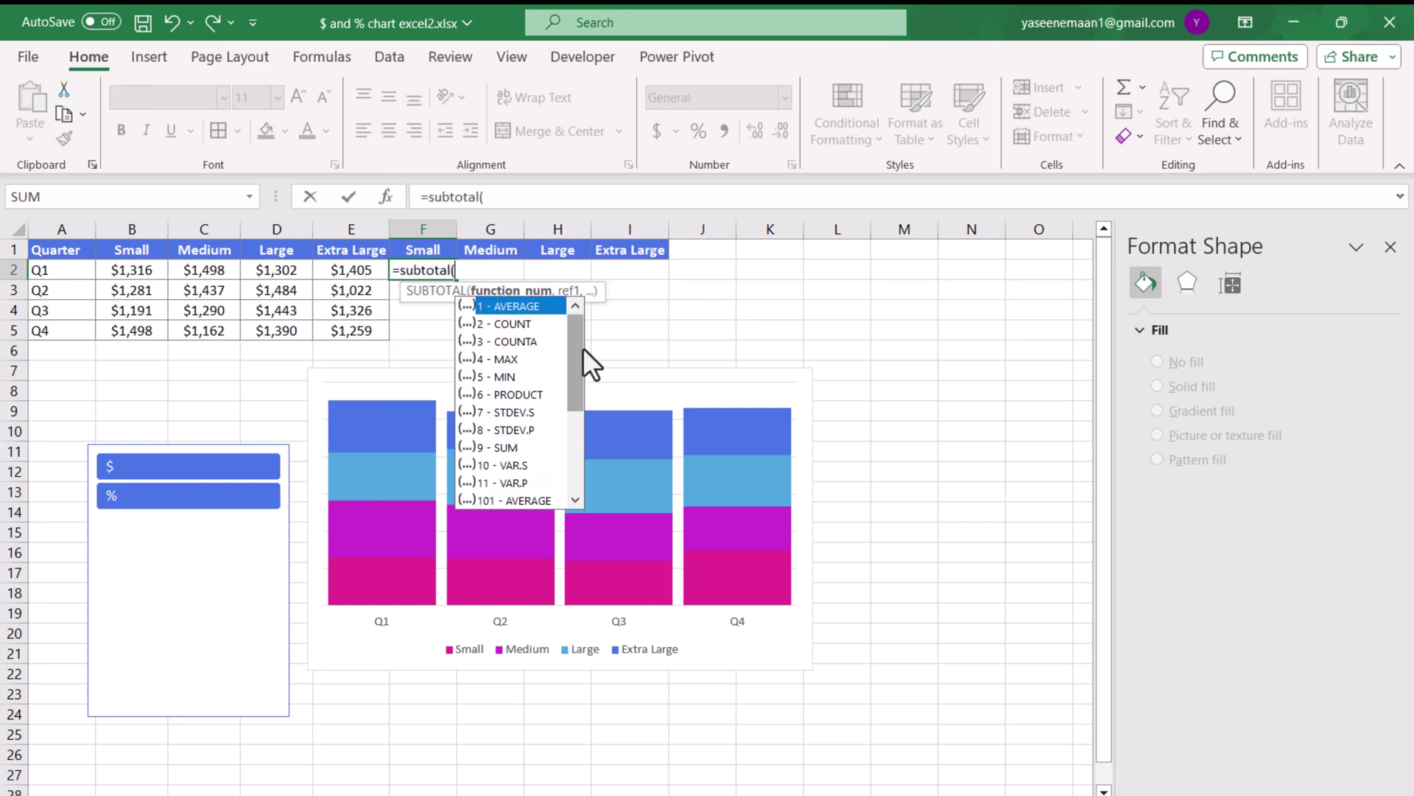
pyautogui.moveTo(582, 346); pyautogui.dragTo(576, 432)
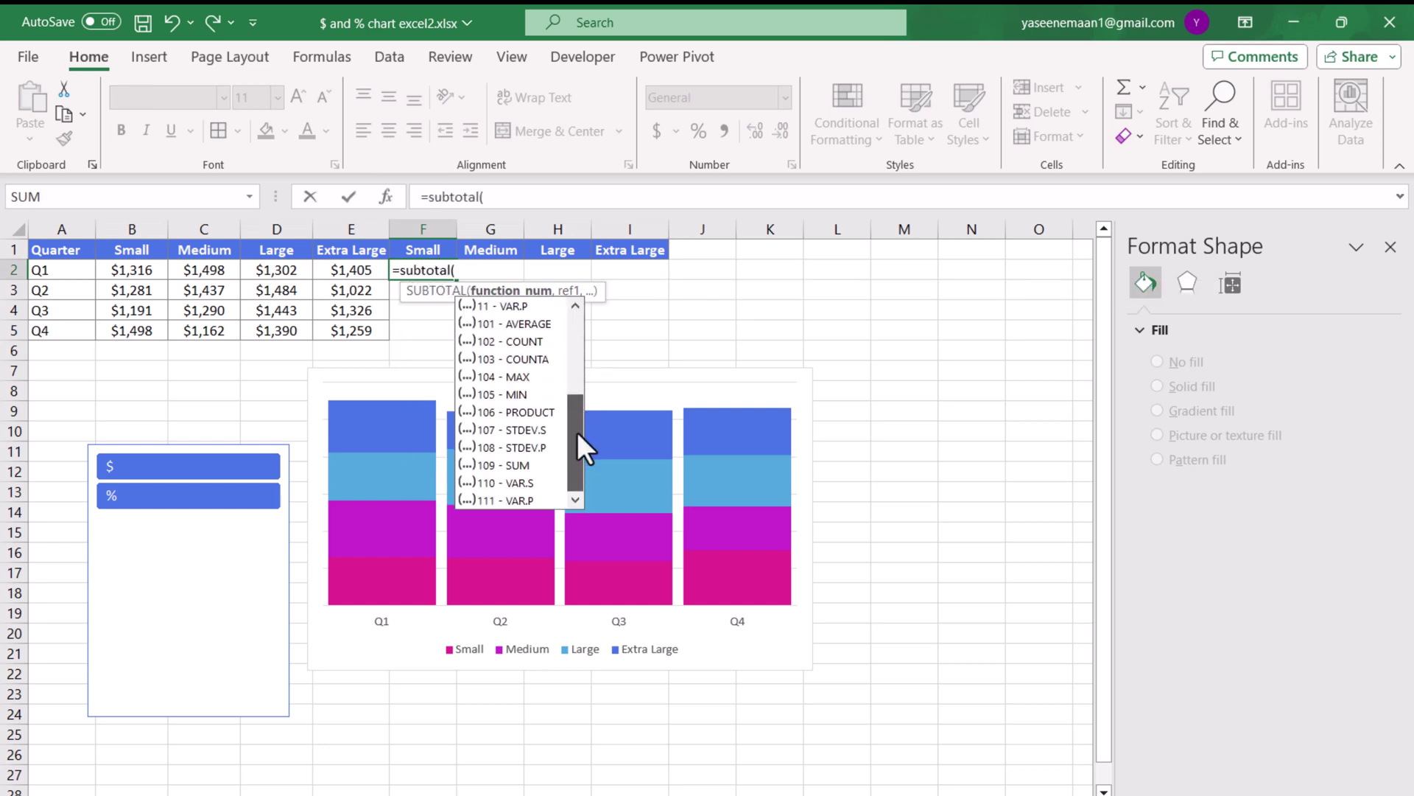
pyautogui.doubleClick(501, 465)
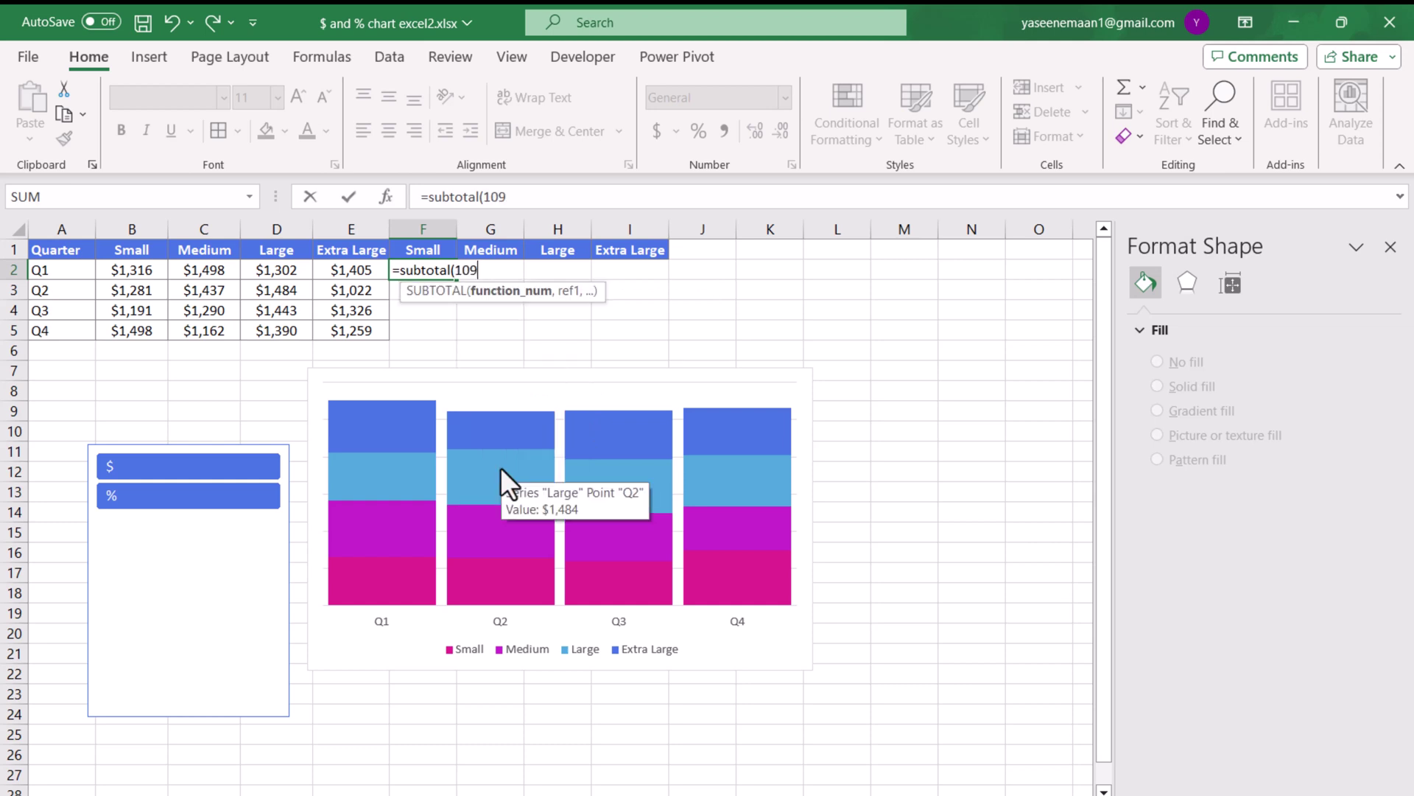
pyautogui.write(',')
pyautogui.click(402, 791)
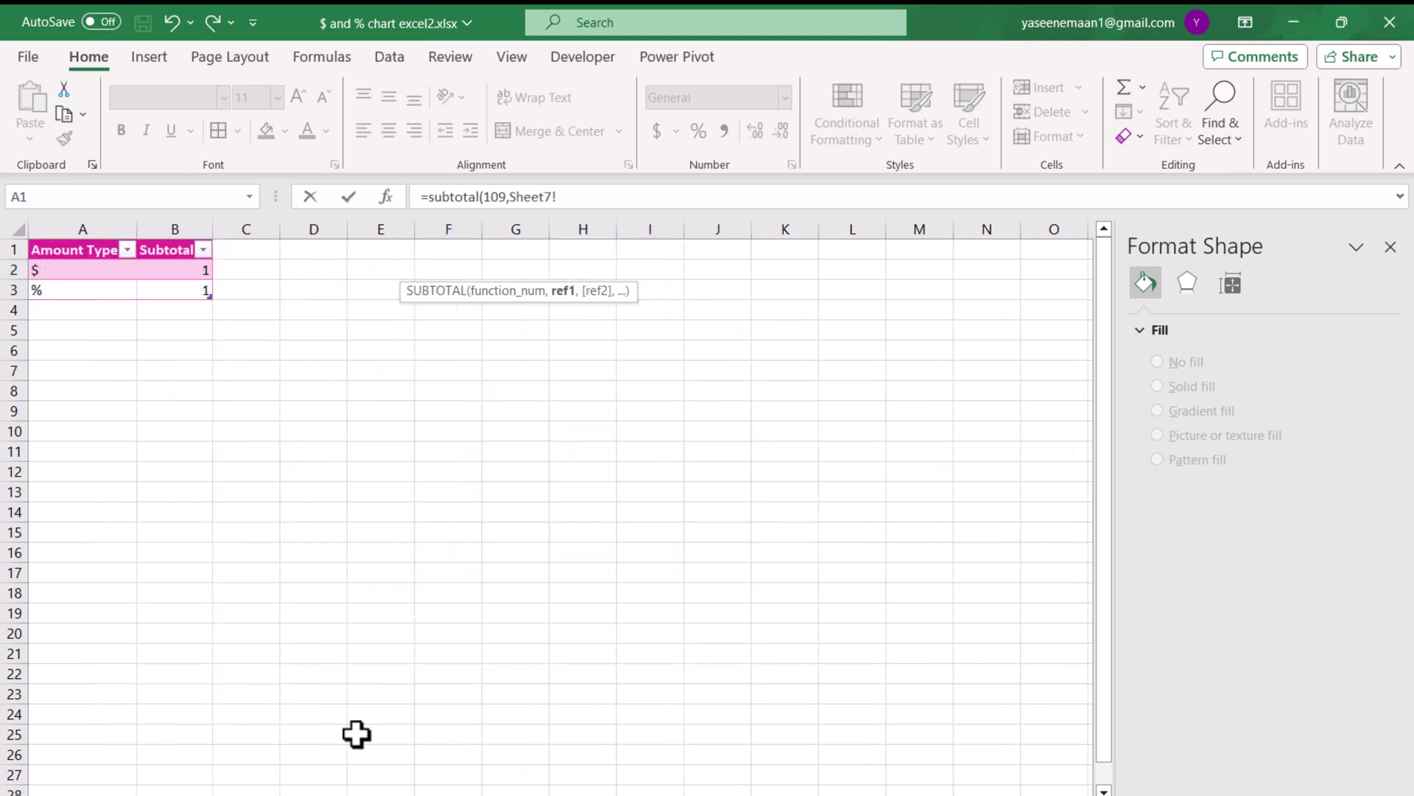
pyautogui.click(172, 233)
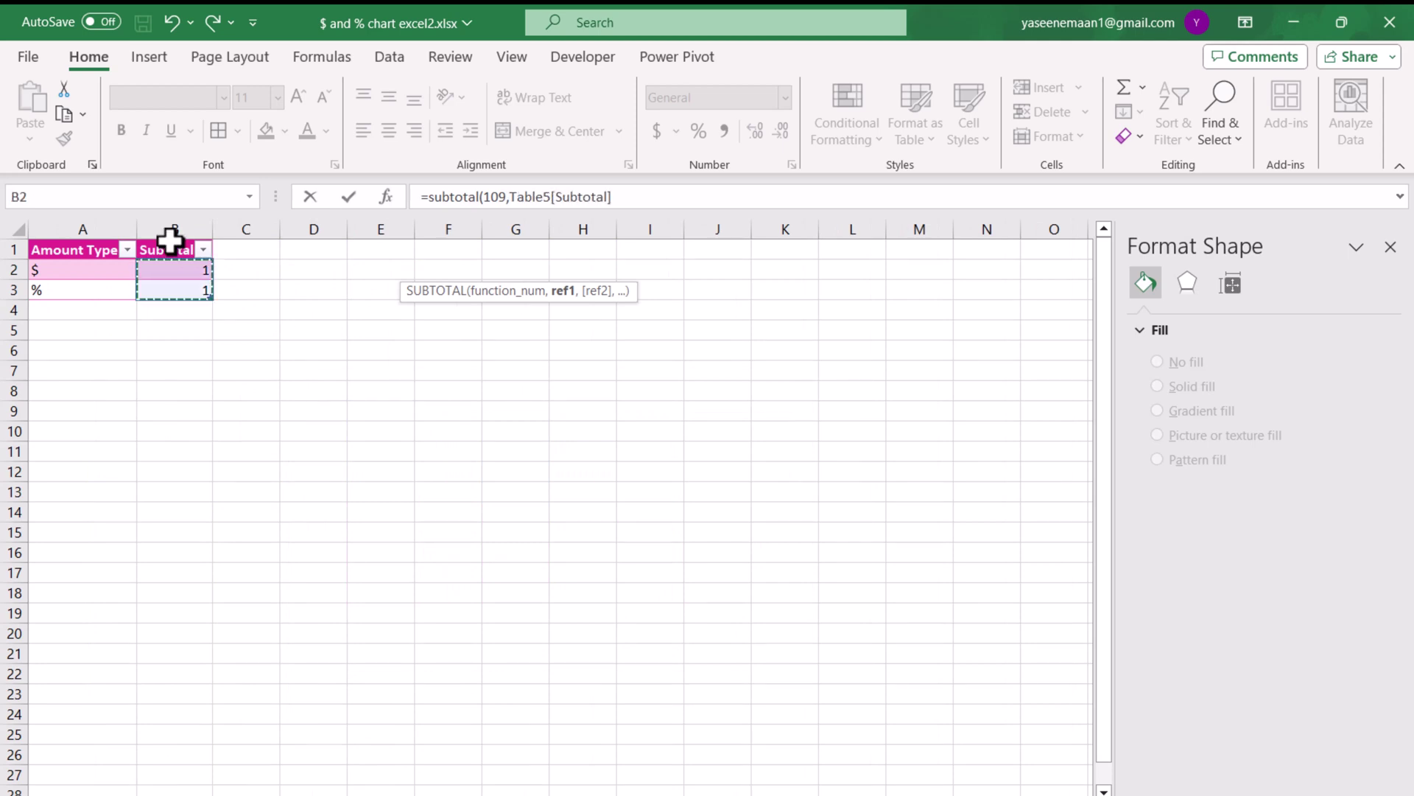
pyautogui.write(')')
pyautogui.press('Return')
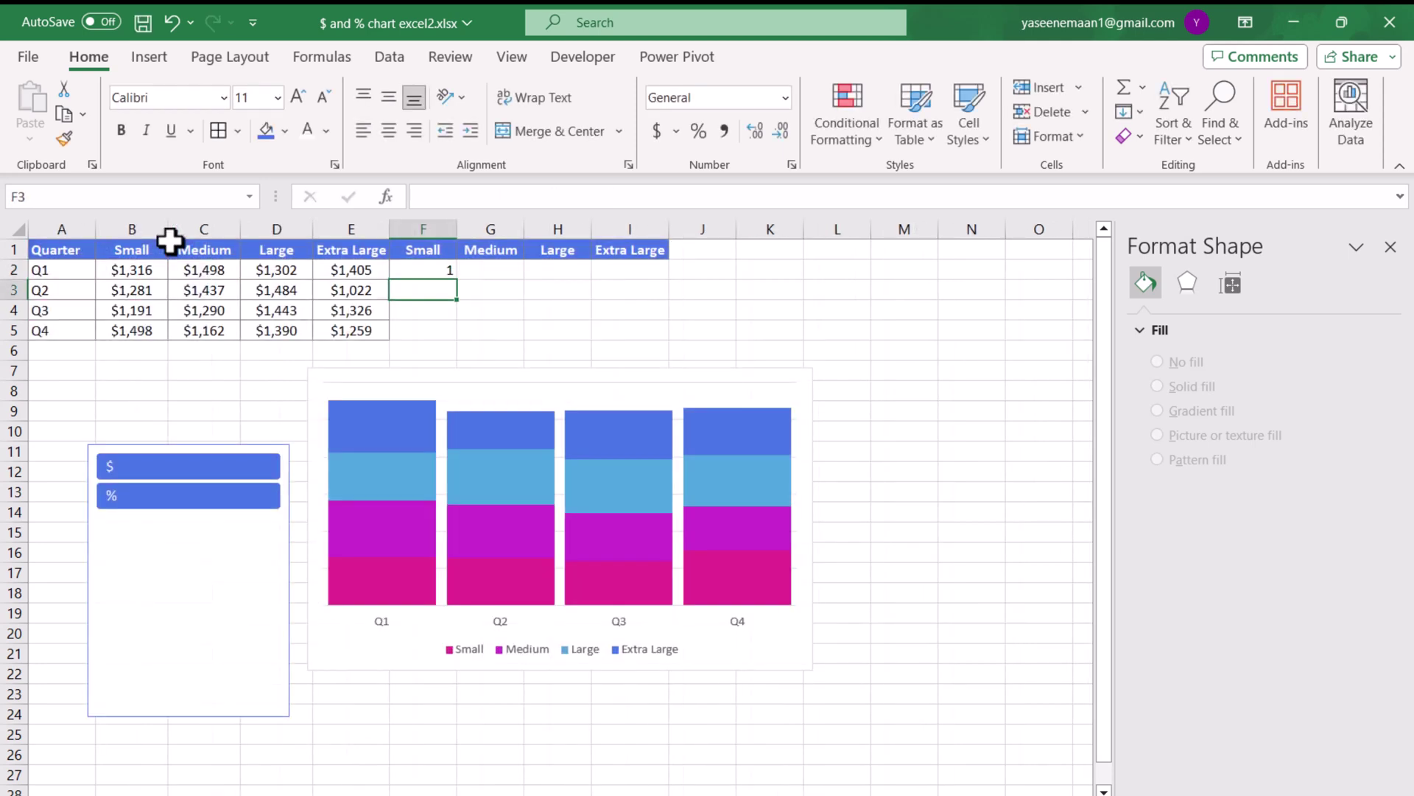
# Test the slicer on $ and %, then fill the F2 SUBTOTAL formula across F2:I5
pyautogui.click(196, 466)
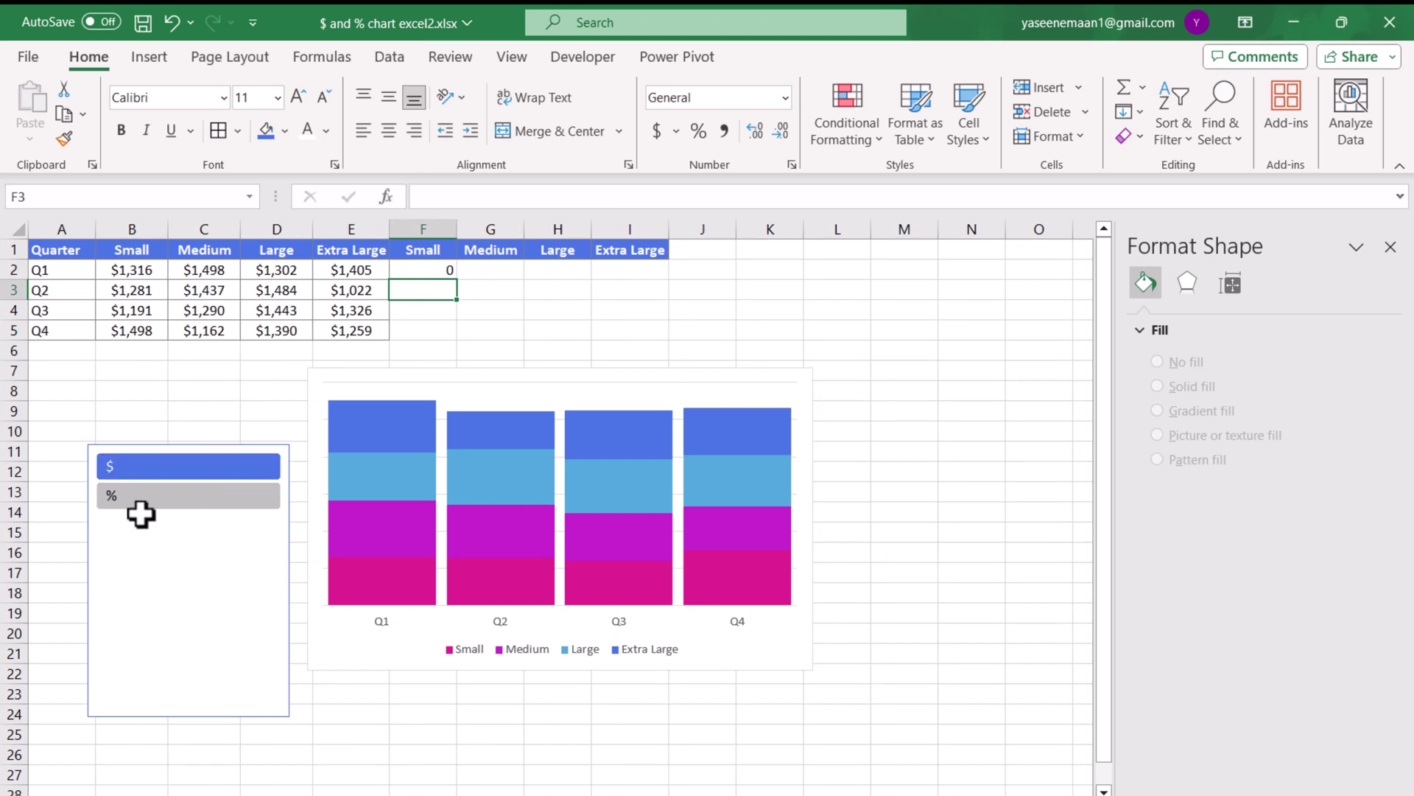
pyautogui.click(161, 501)
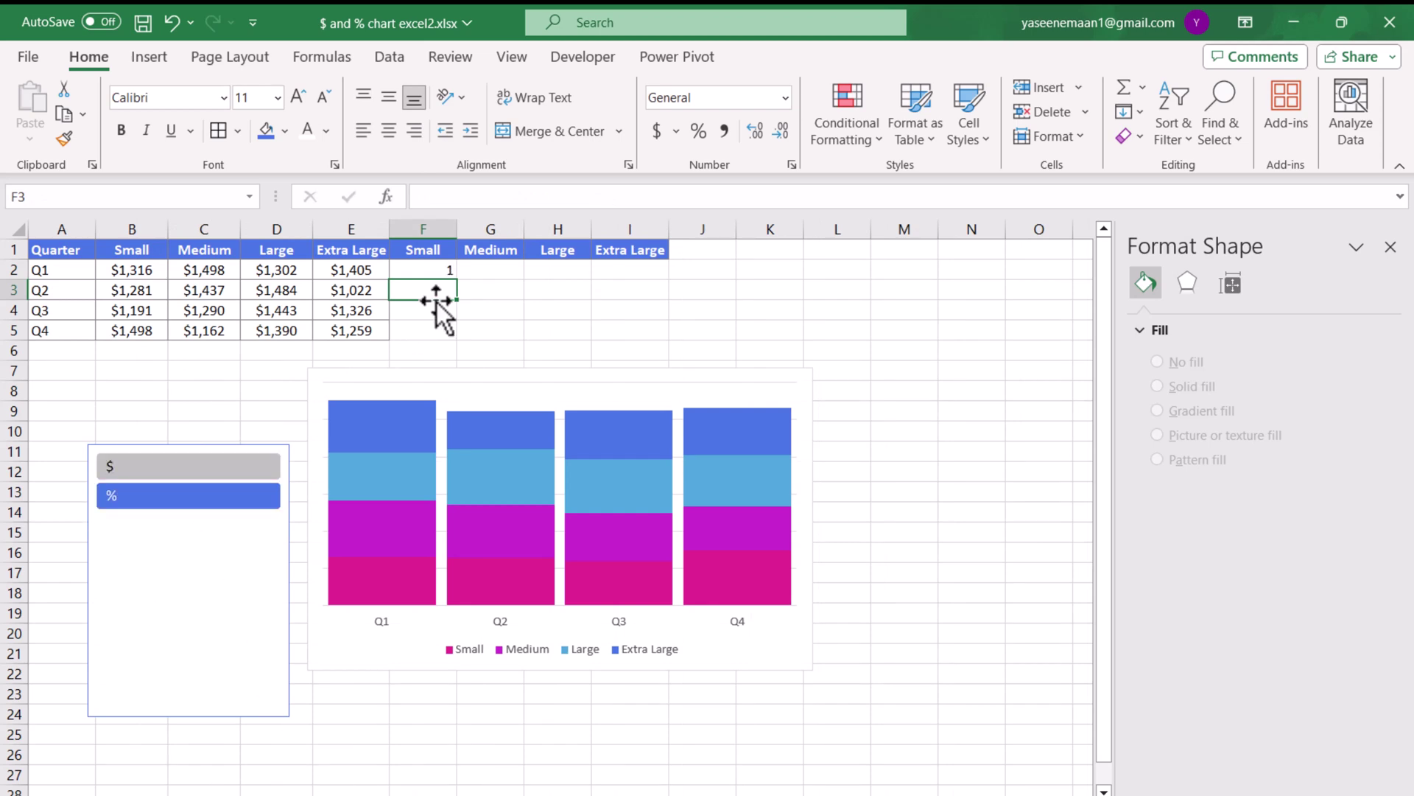
pyautogui.click(451, 270)
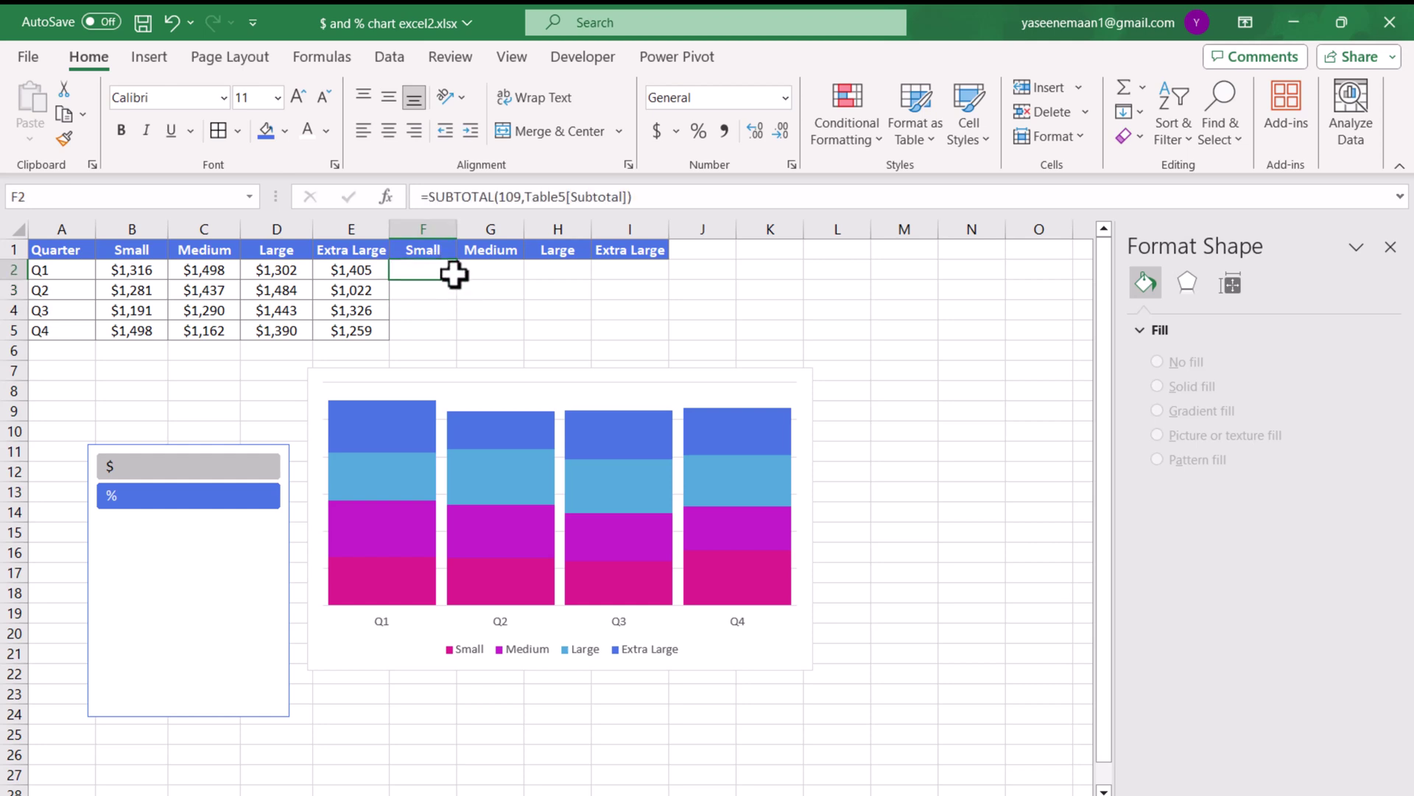
pyautogui.moveTo(456, 280); pyautogui.dragTo(667, 280)
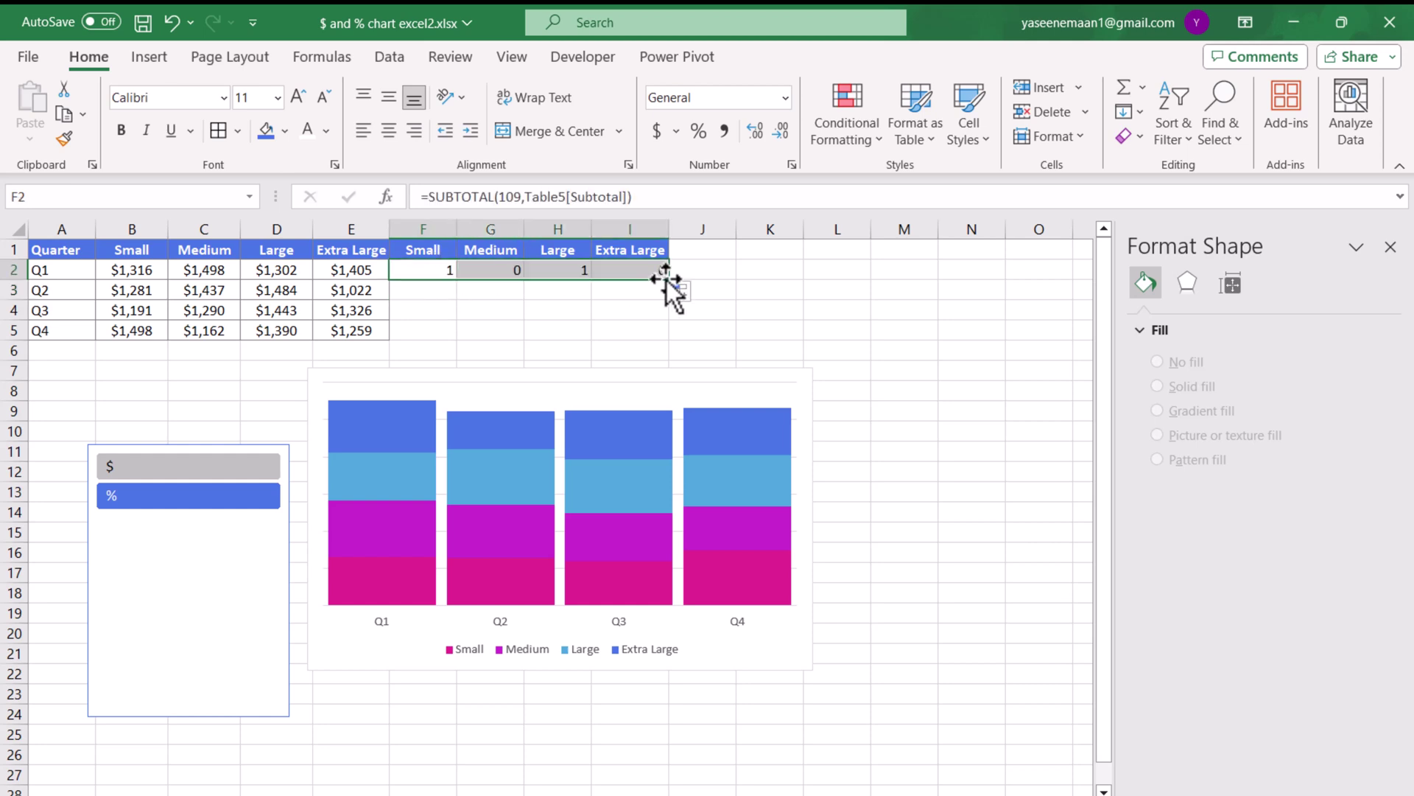
pyautogui.doubleClick(668, 280)
pyautogui.click(498, 278)
pyautogui.click(431, 270)
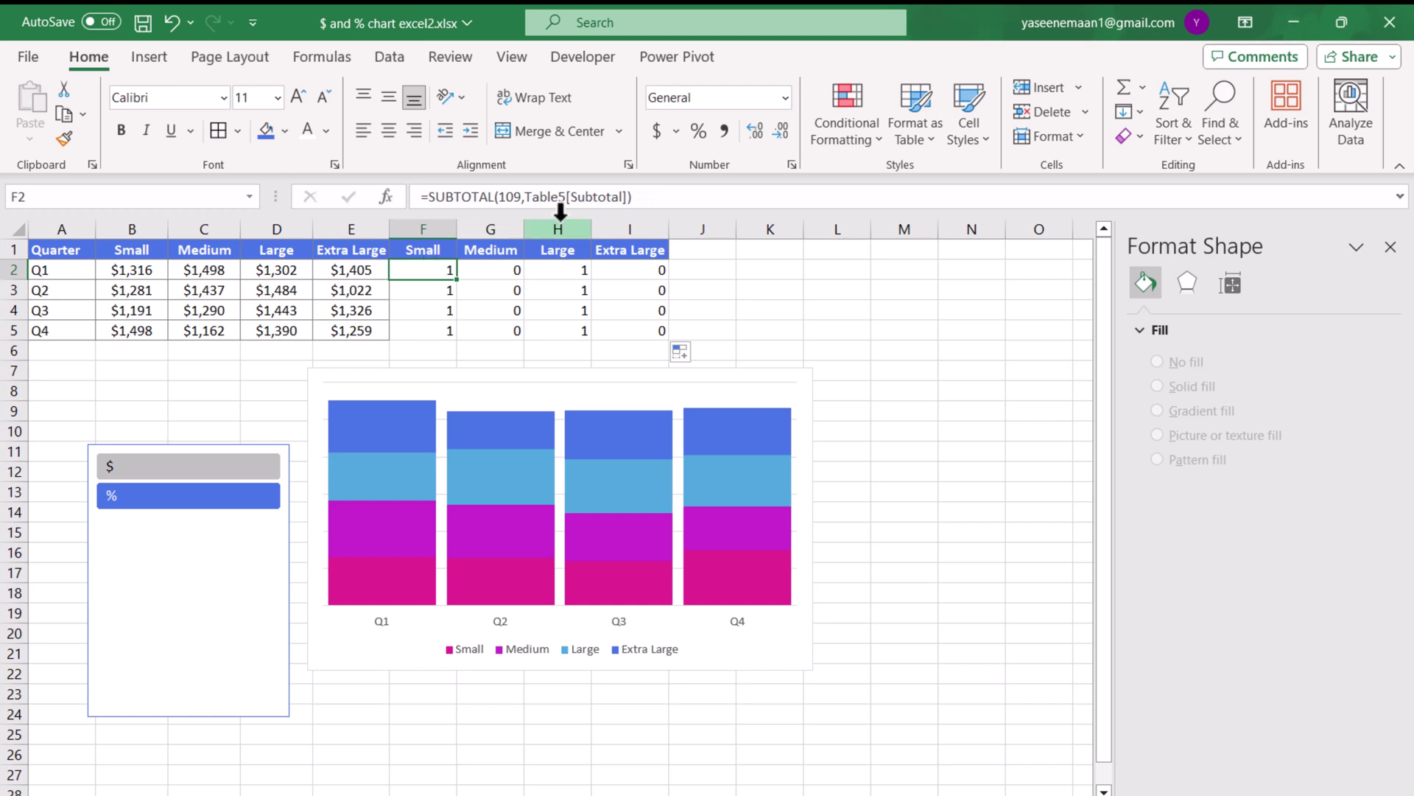
pyautogui.click(566, 197)
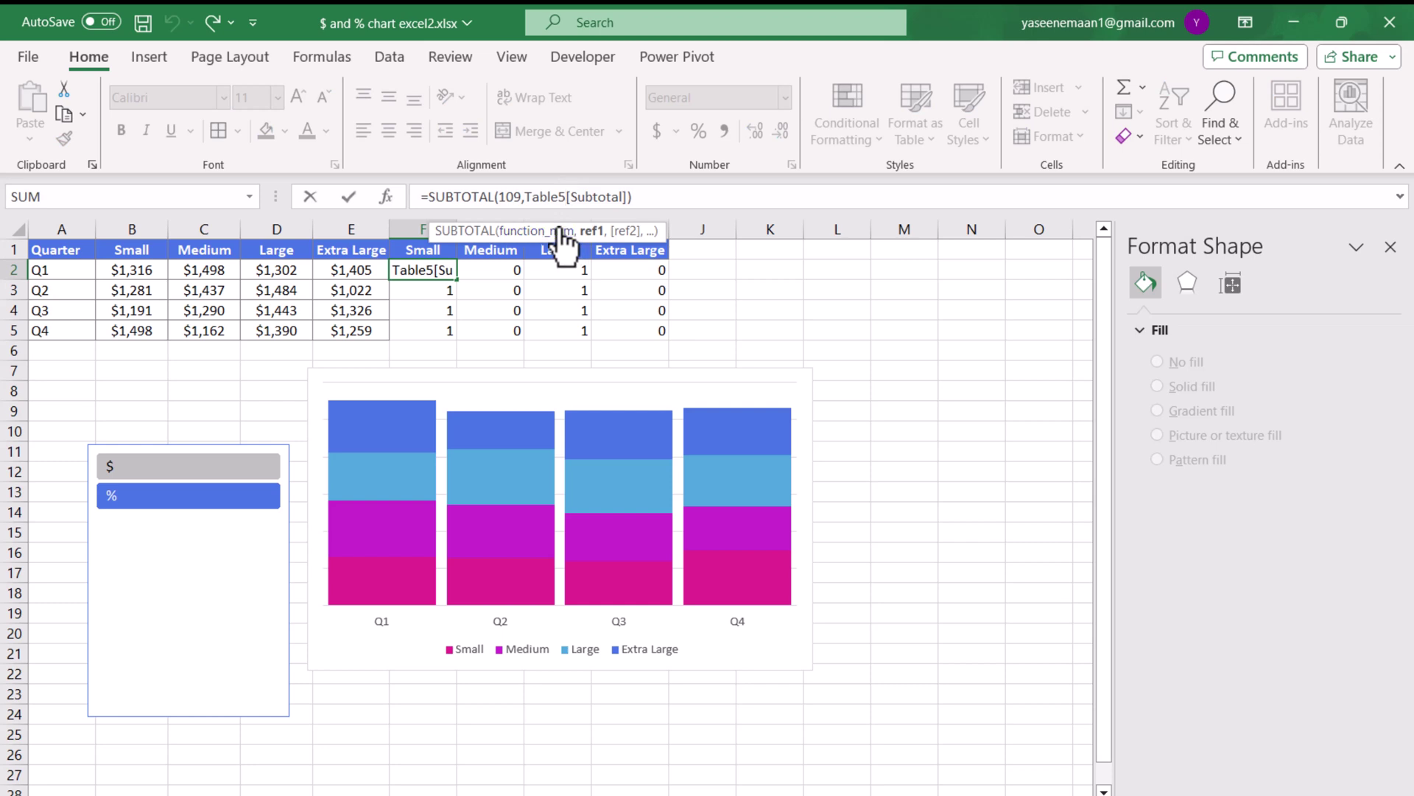
# Change F2's reference to Table5[[Subtotal]:[Subtotal]] so it stays fixed when copied
pyautogui.write('[')
pyautogui.moveTo(566, 197); pyautogui.dragTo(626, 197)
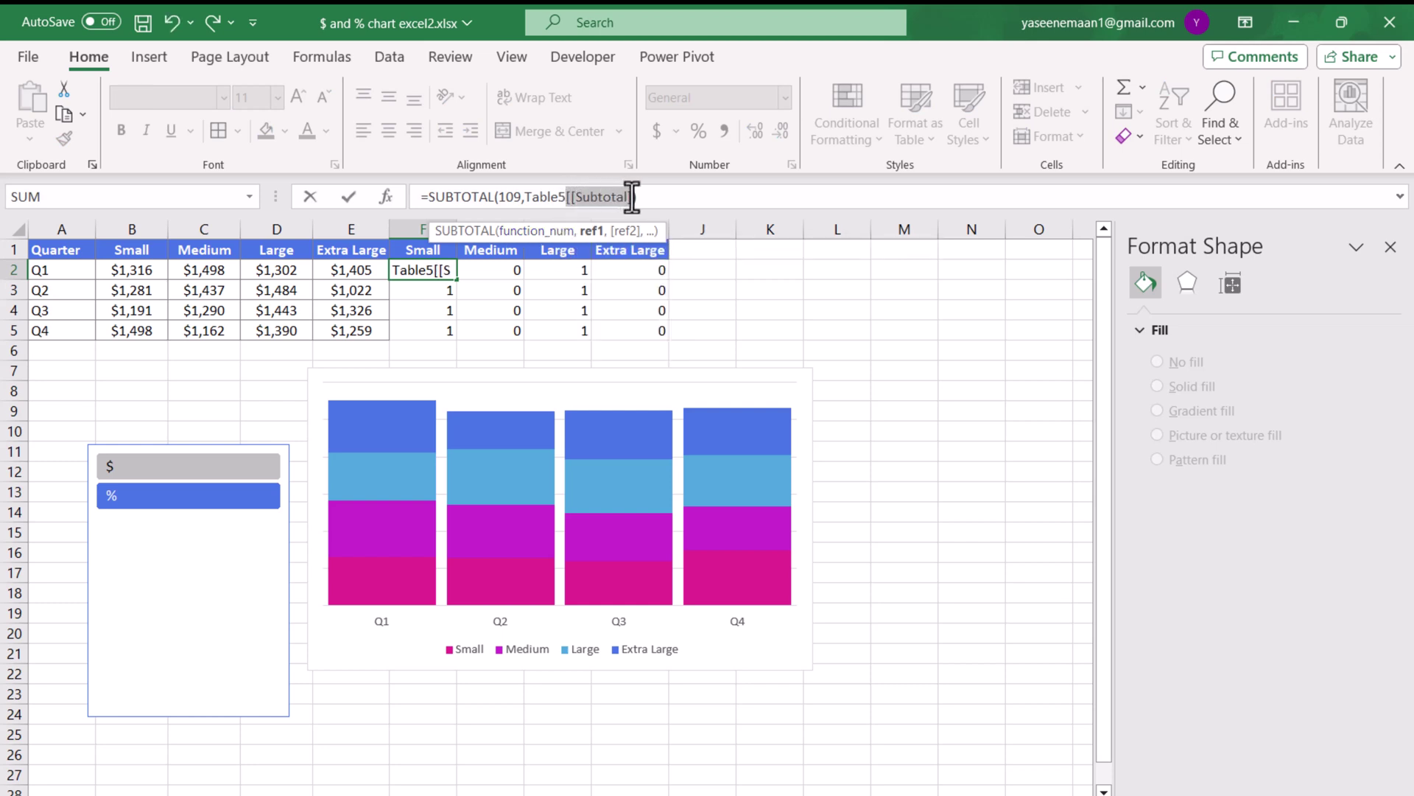
pyautogui.click(631, 197)
pyautogui.write(':[[Subtotal]')
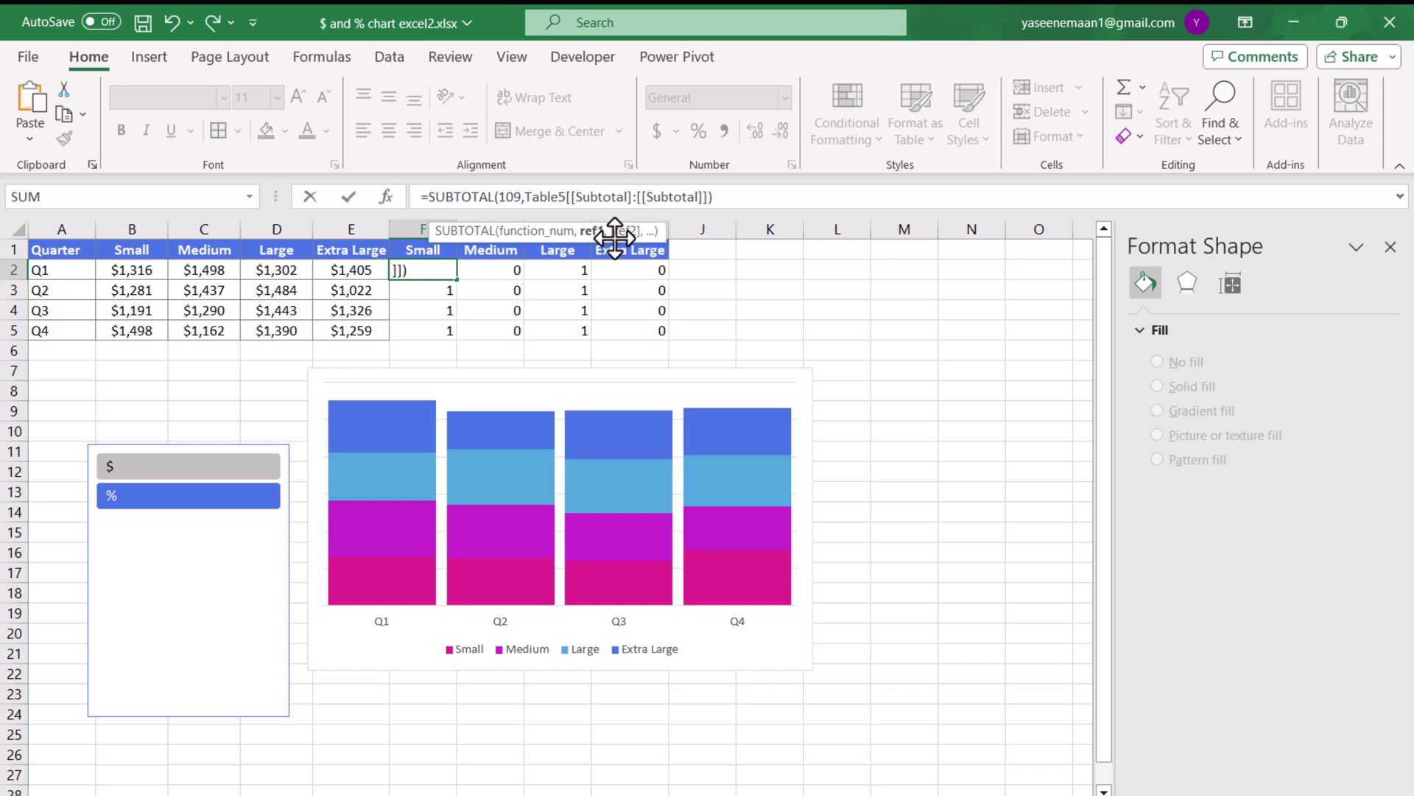
pyautogui.press('Return')
# Fill the corrected formula through F2:I5 and set the slicer to $
pyautogui.click(444, 275)
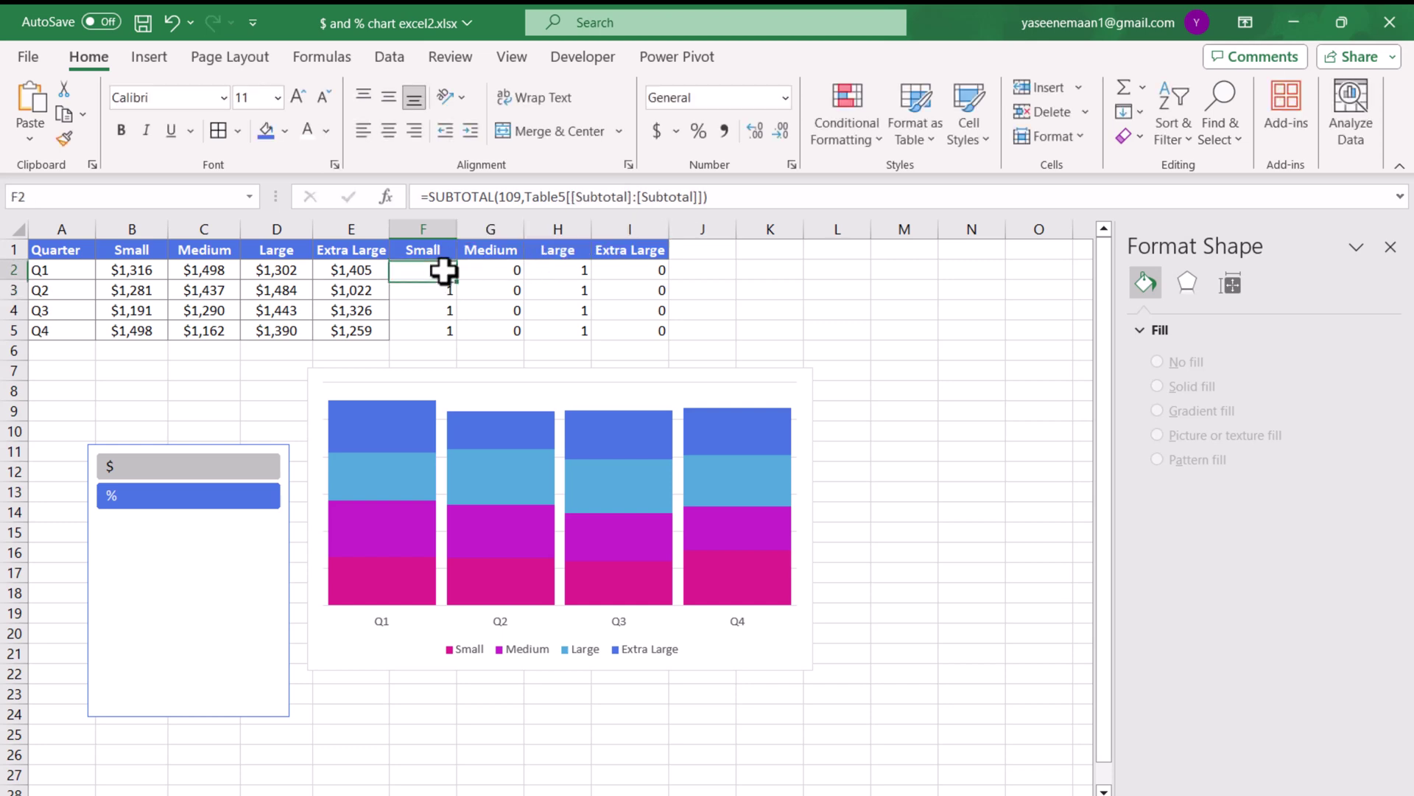
pyautogui.moveTo(459, 281); pyautogui.dragTo(669, 341)
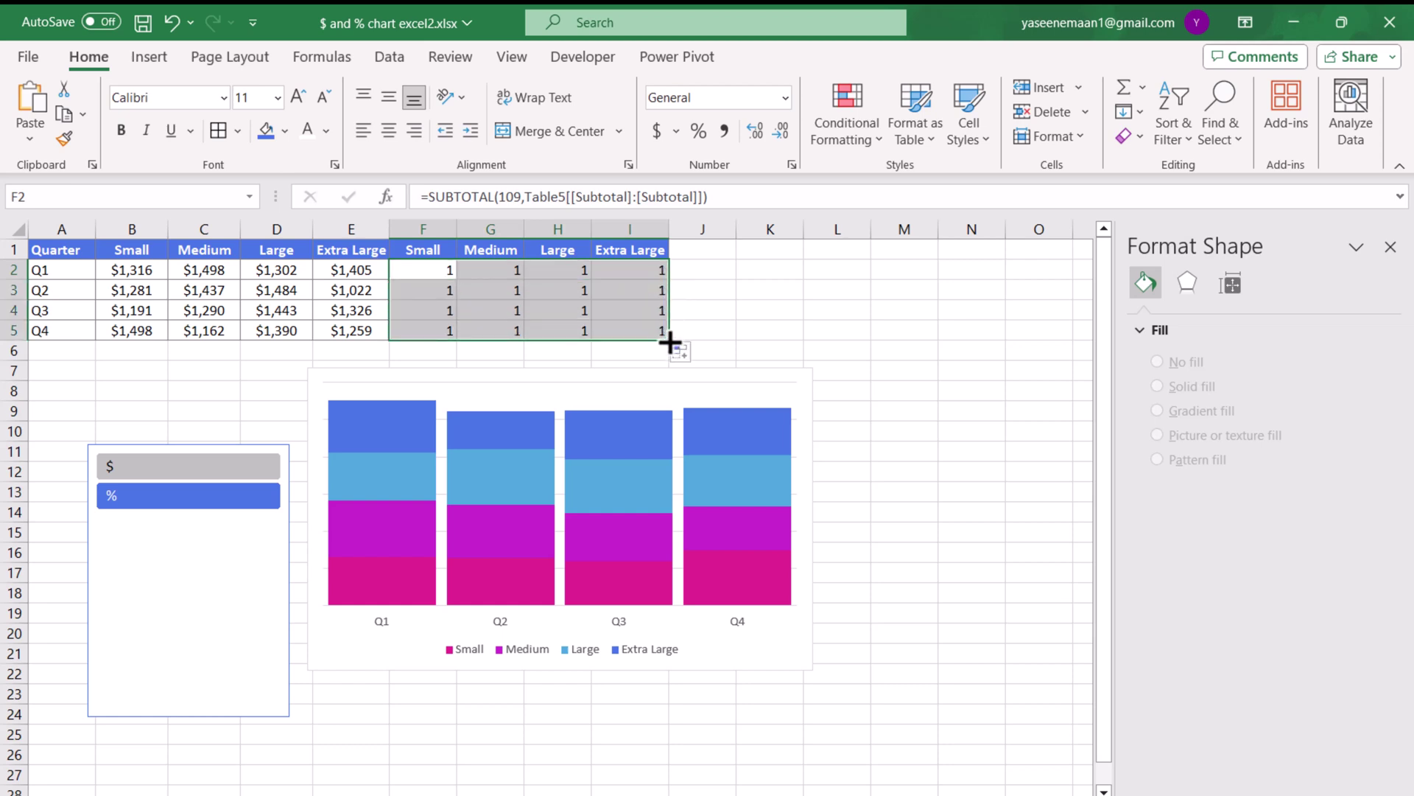
pyautogui.click(545, 298)
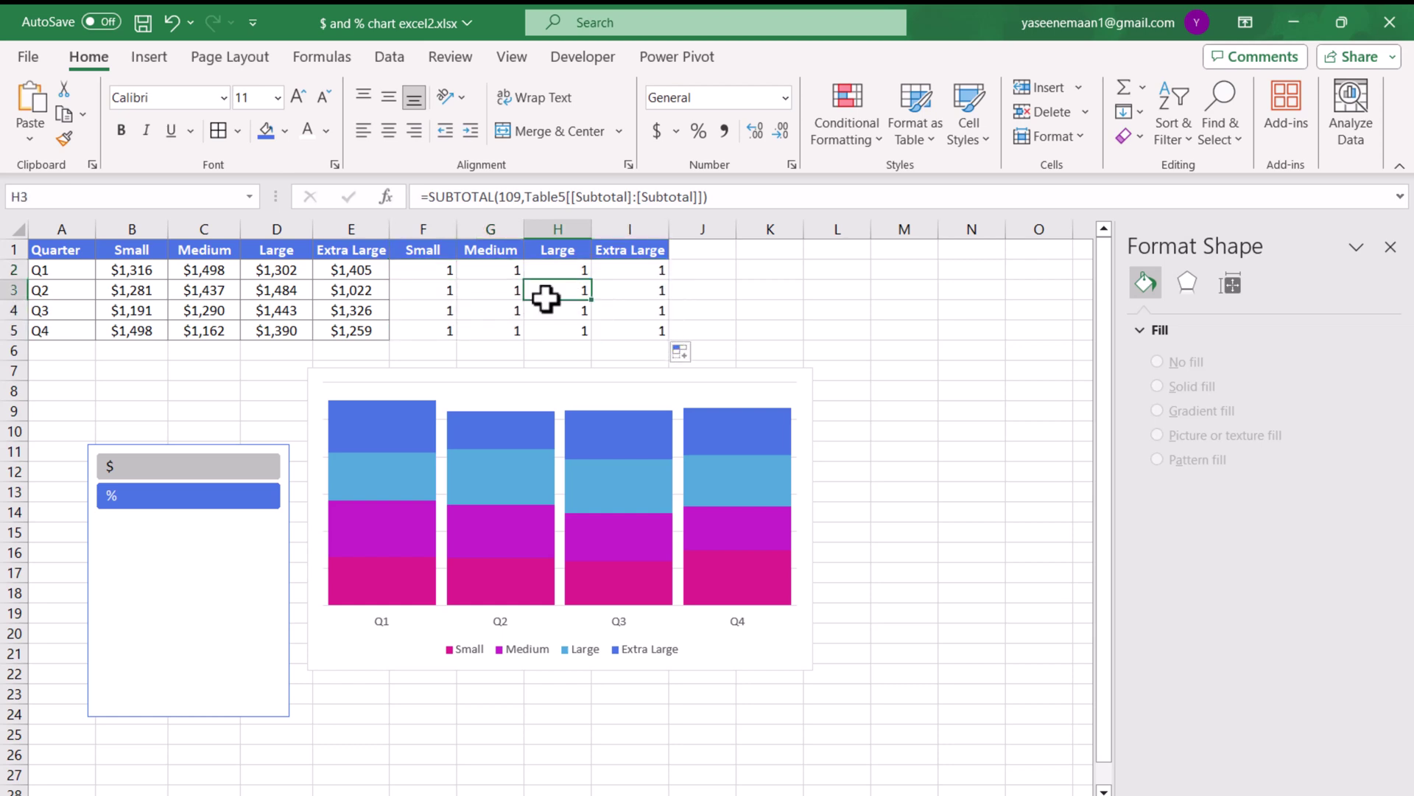
pyautogui.click(233, 471)
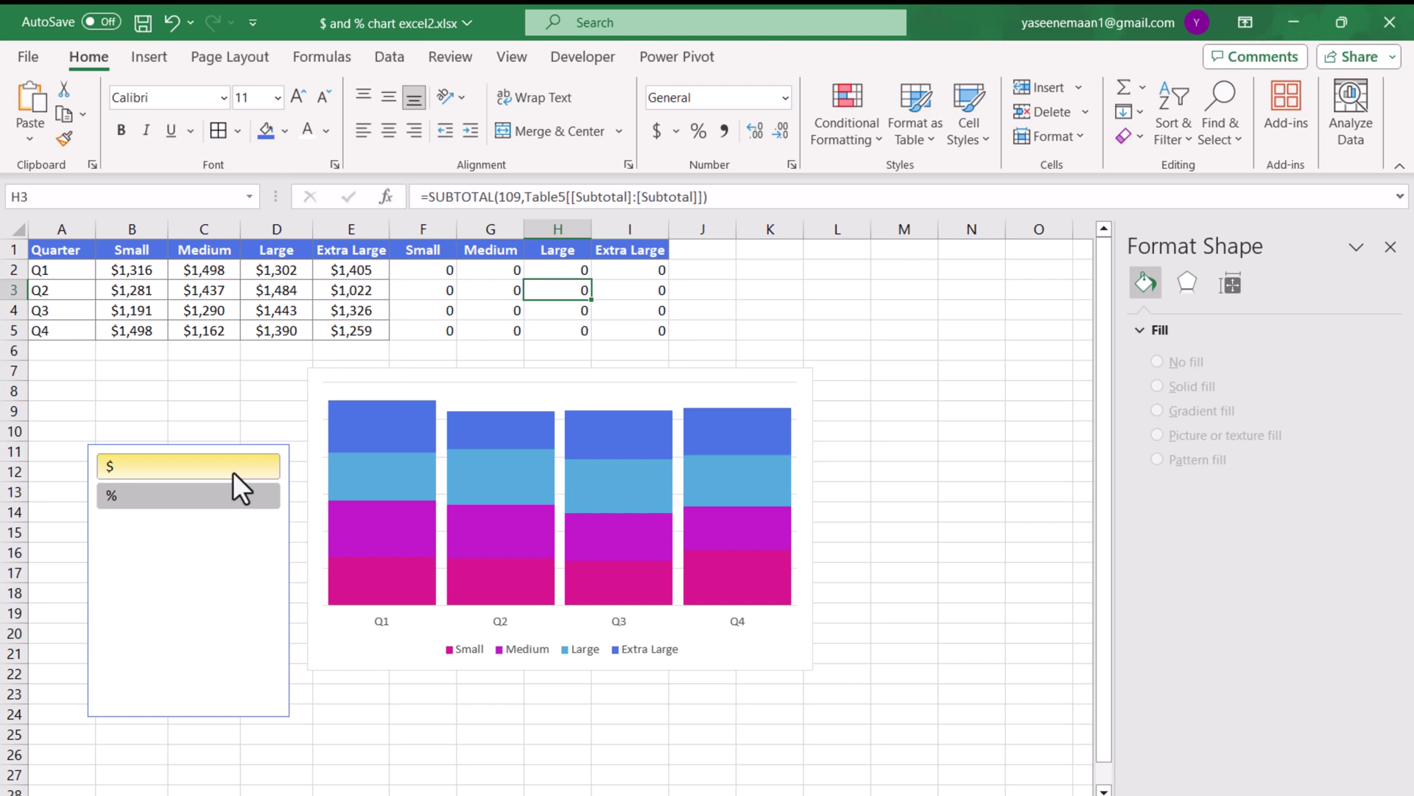
pyautogui.click(428, 274)
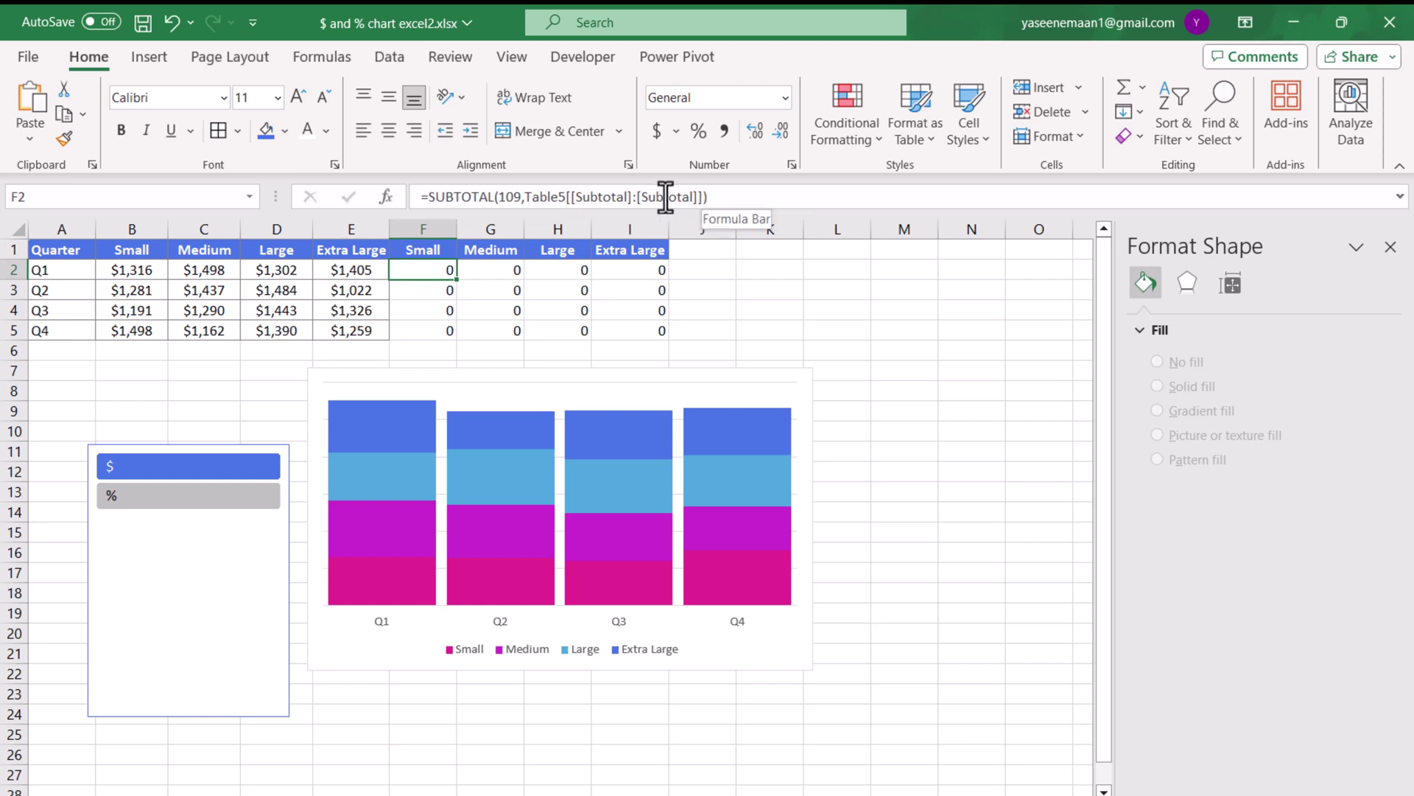
# Wrap F2's SUBTOTAL in an IF that returns B2 when the subtotal equals 0
pyautogui.click(435, 197)
pyautogui.write('f(')
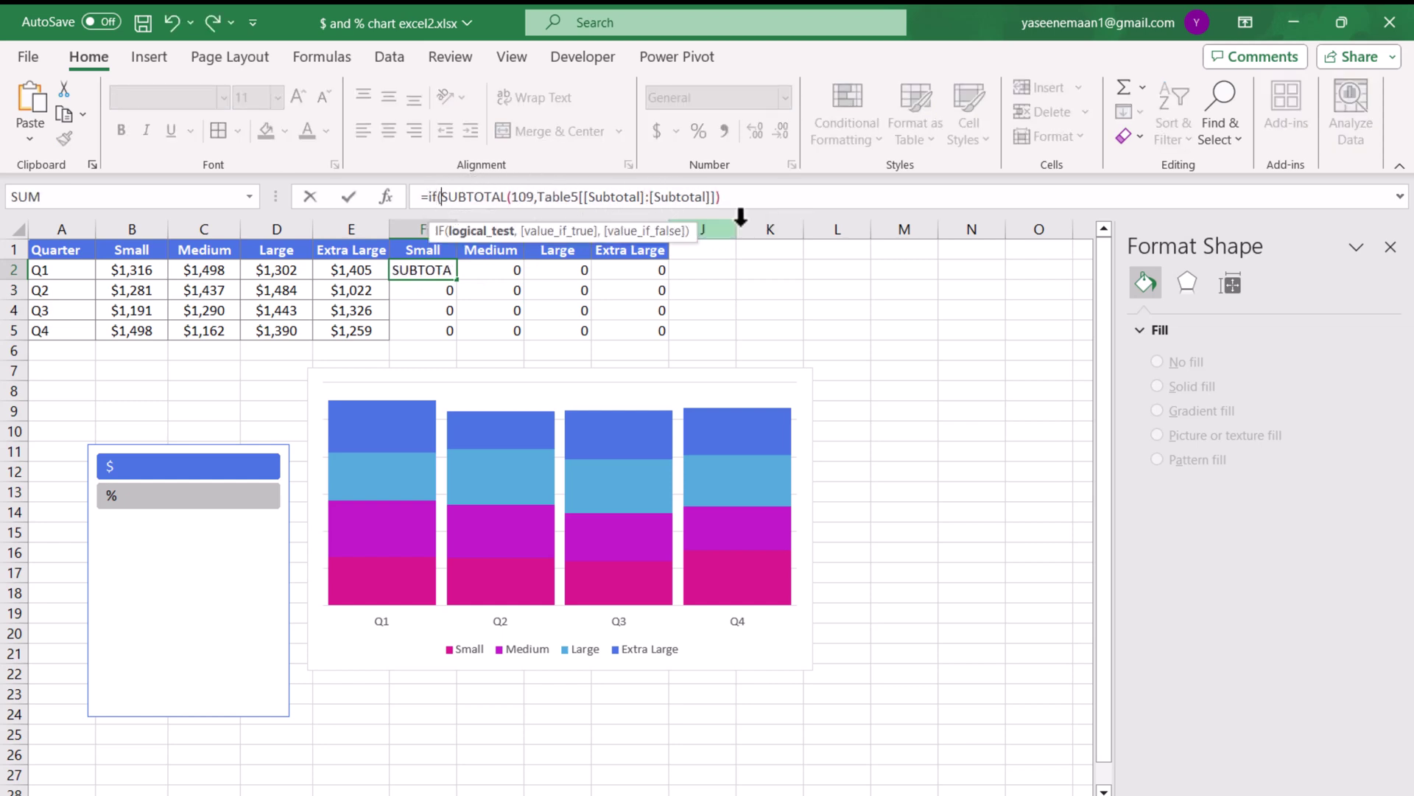
pyautogui.click(773, 195)
pyautogui.write('=0,')
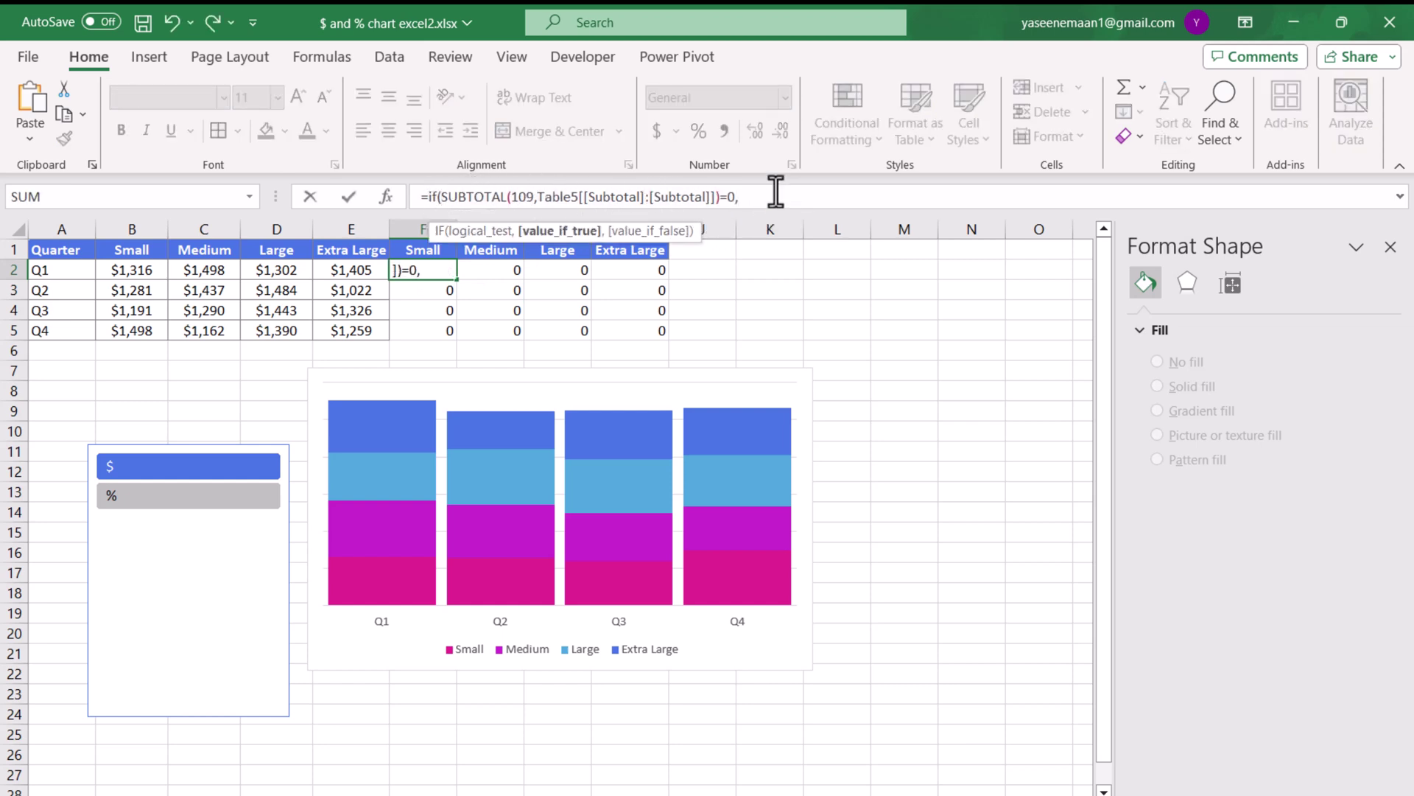
pyautogui.click(144, 274)
pyautogui.write(',')
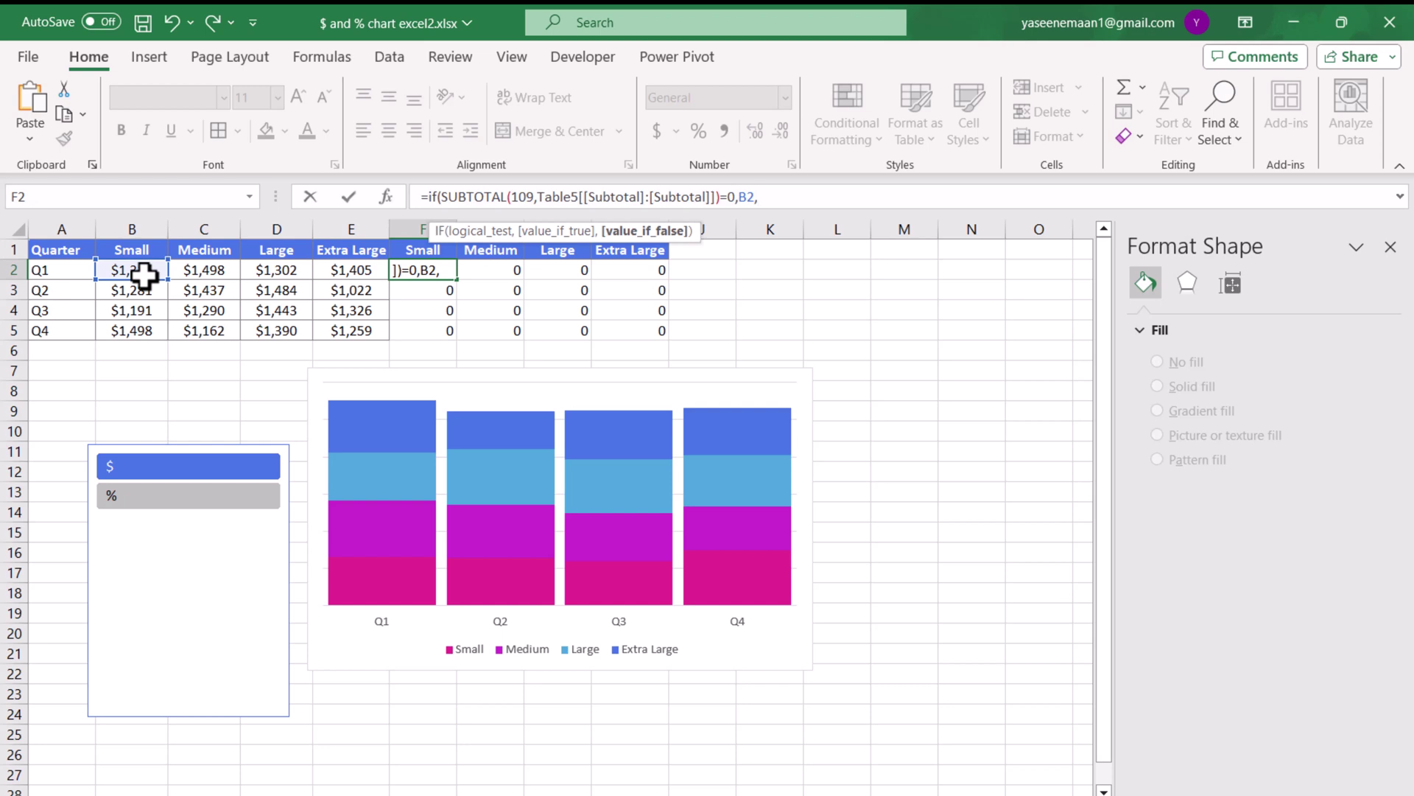
# Make the IF's false branch B2/SUM($B2:$E2), so F2 shows 1316
pyautogui.click(144, 275)
pyautogui.write('/')
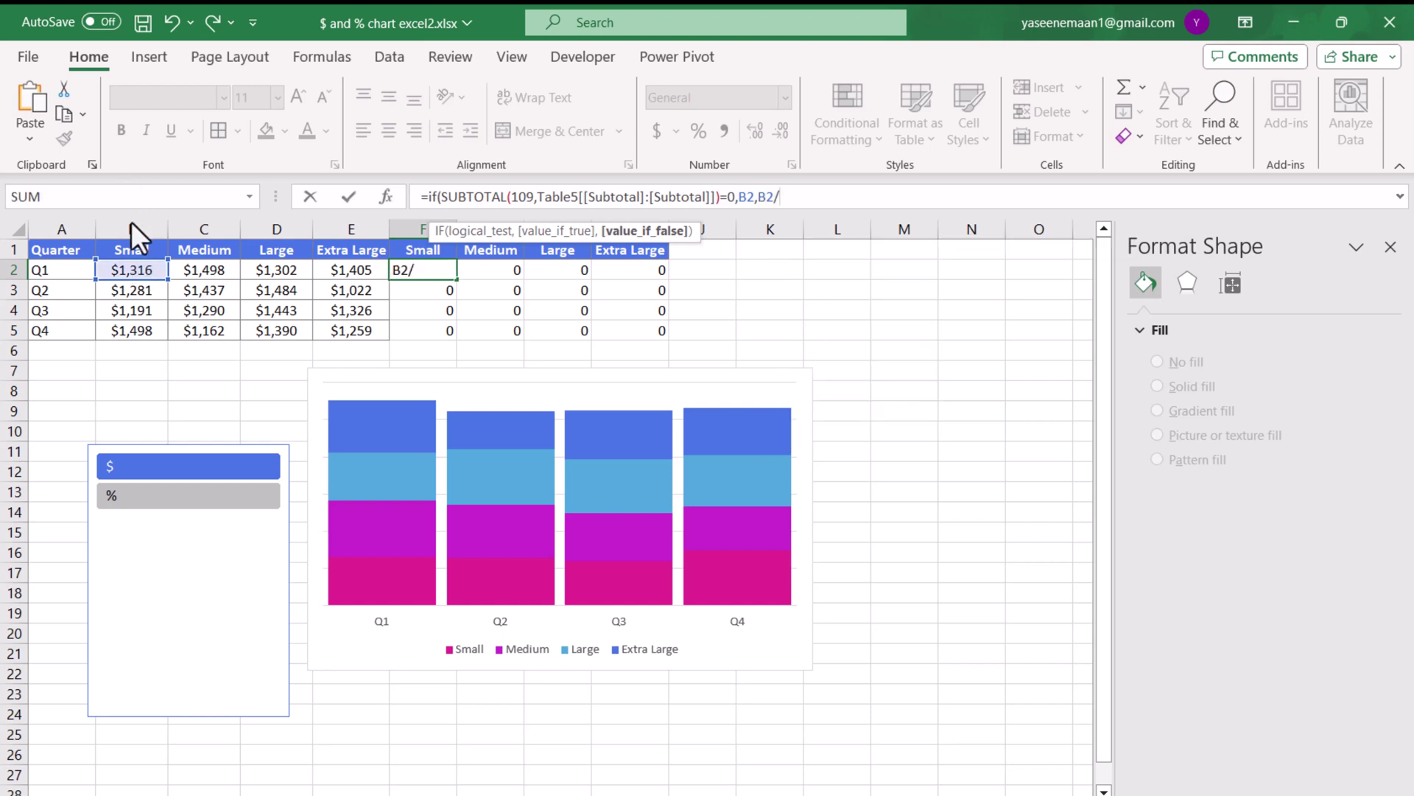
pyautogui.write('sum(')
pyautogui.moveTo(140, 271); pyautogui.dragTo(372, 271)
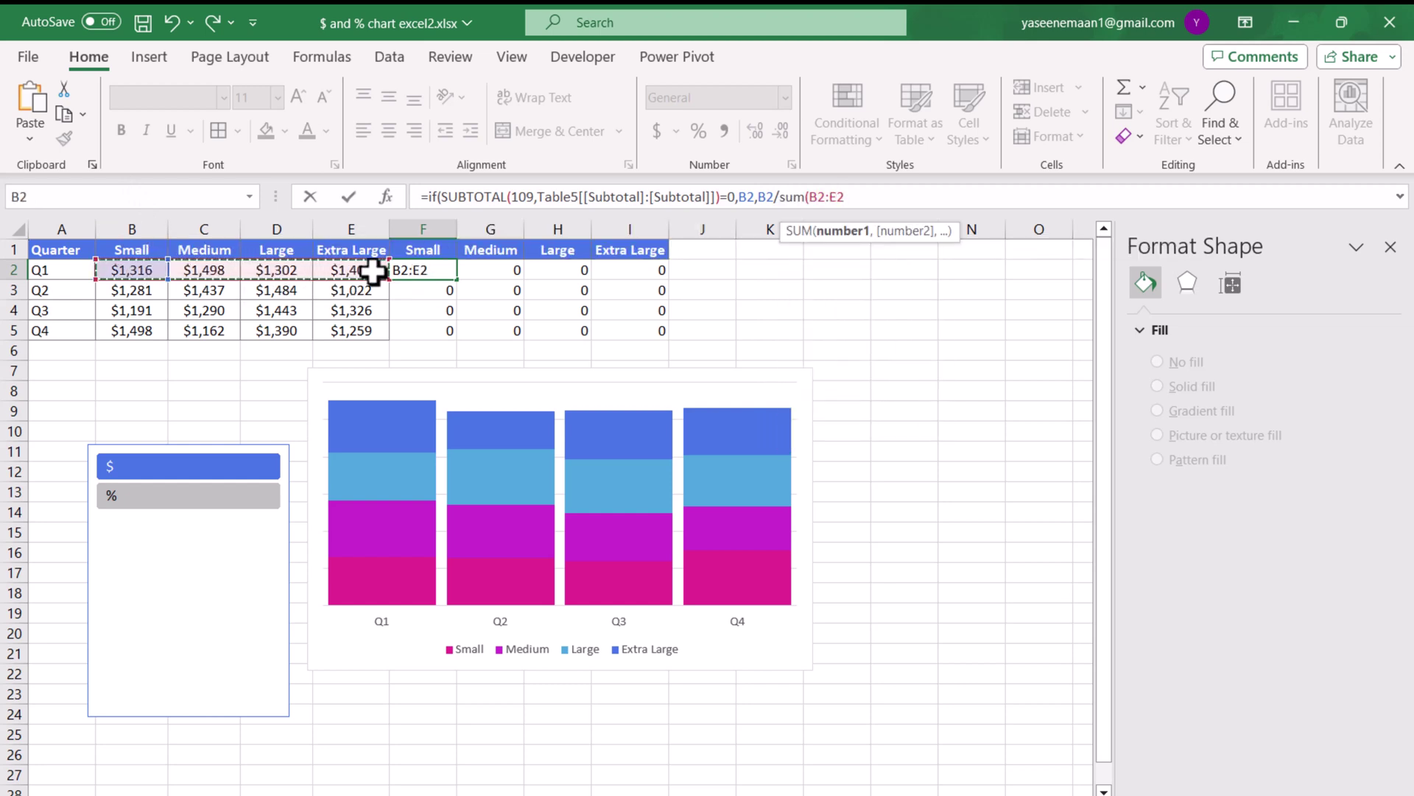
pyautogui.press('F4')
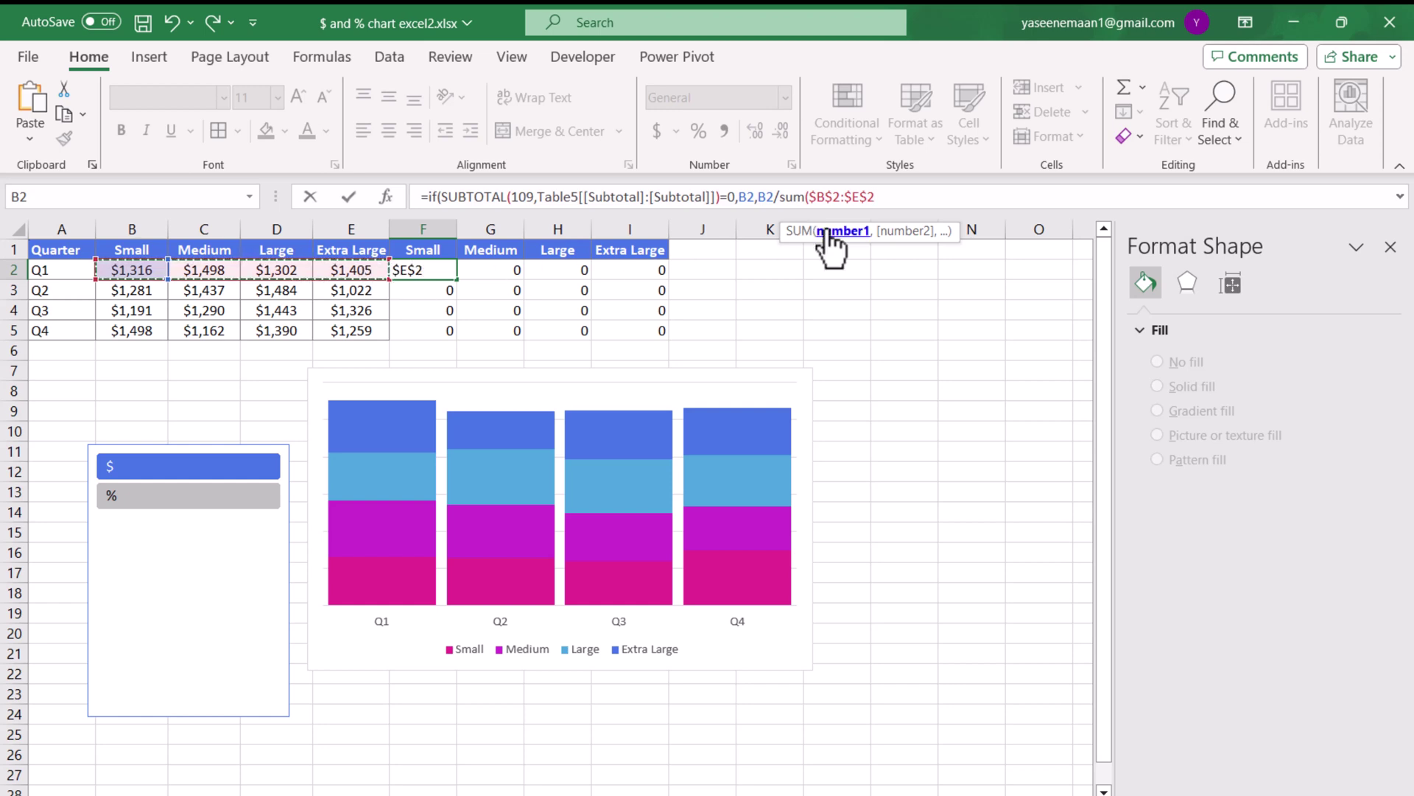
pyautogui.press('F4')
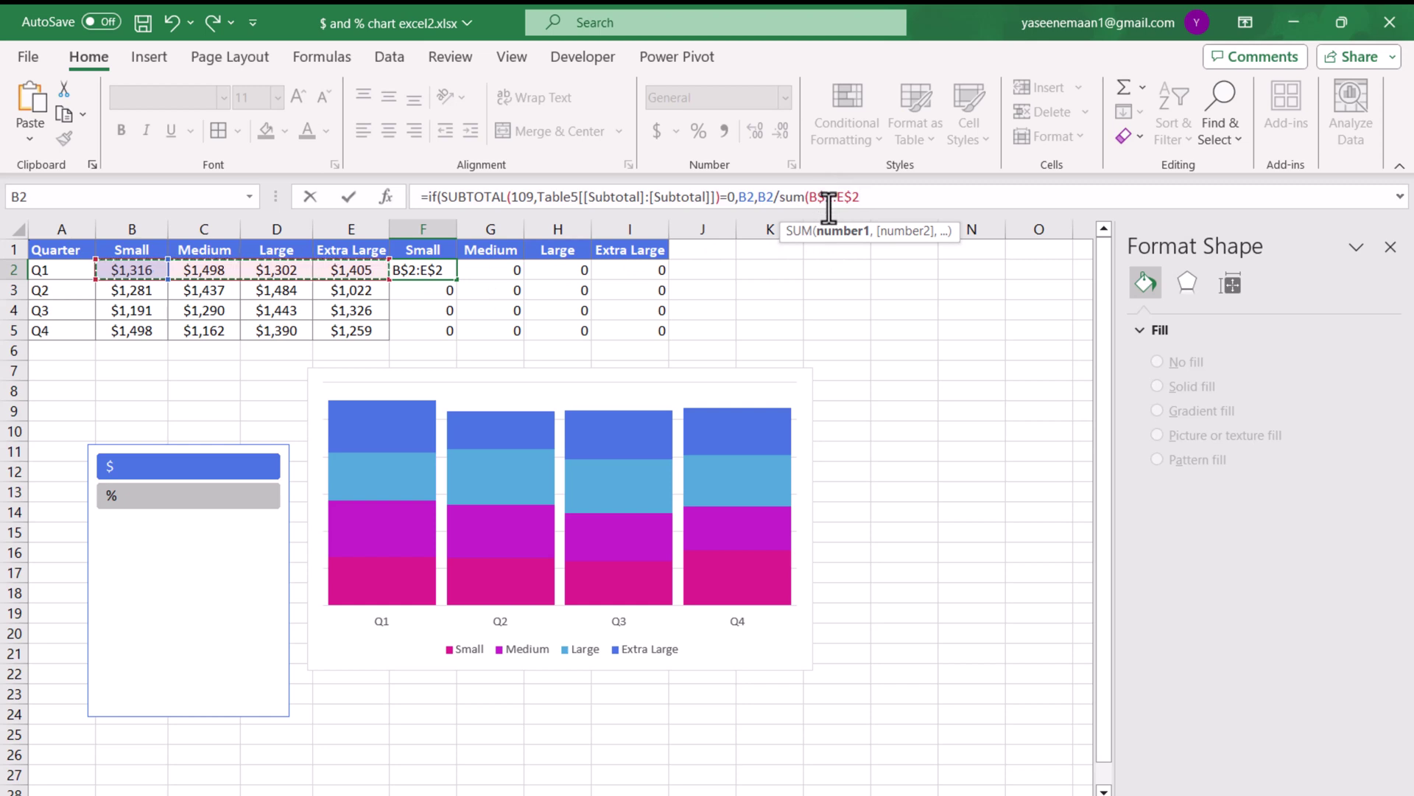
pyautogui.press('F4')
pyautogui.write(')')
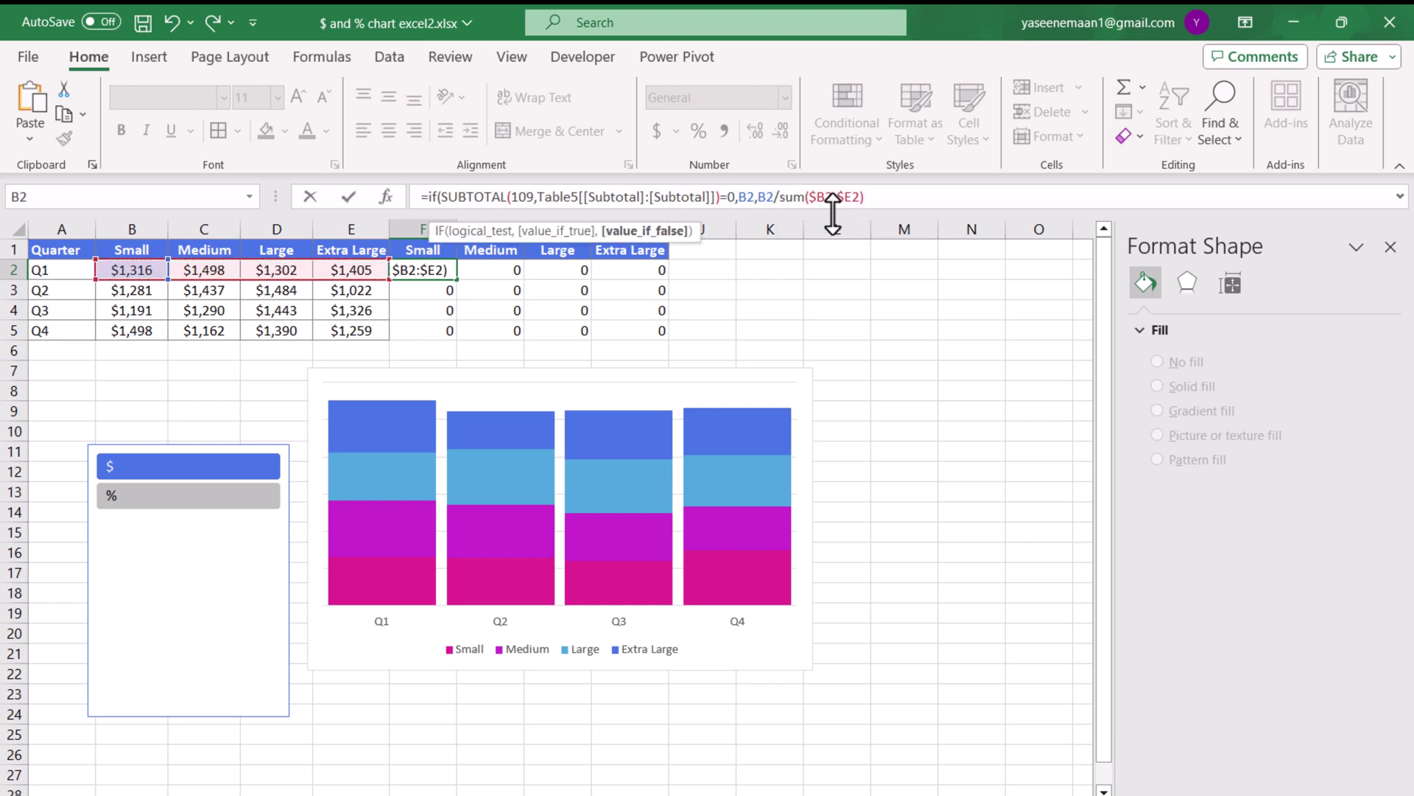
pyautogui.write('_')
pyautogui.press('Return')
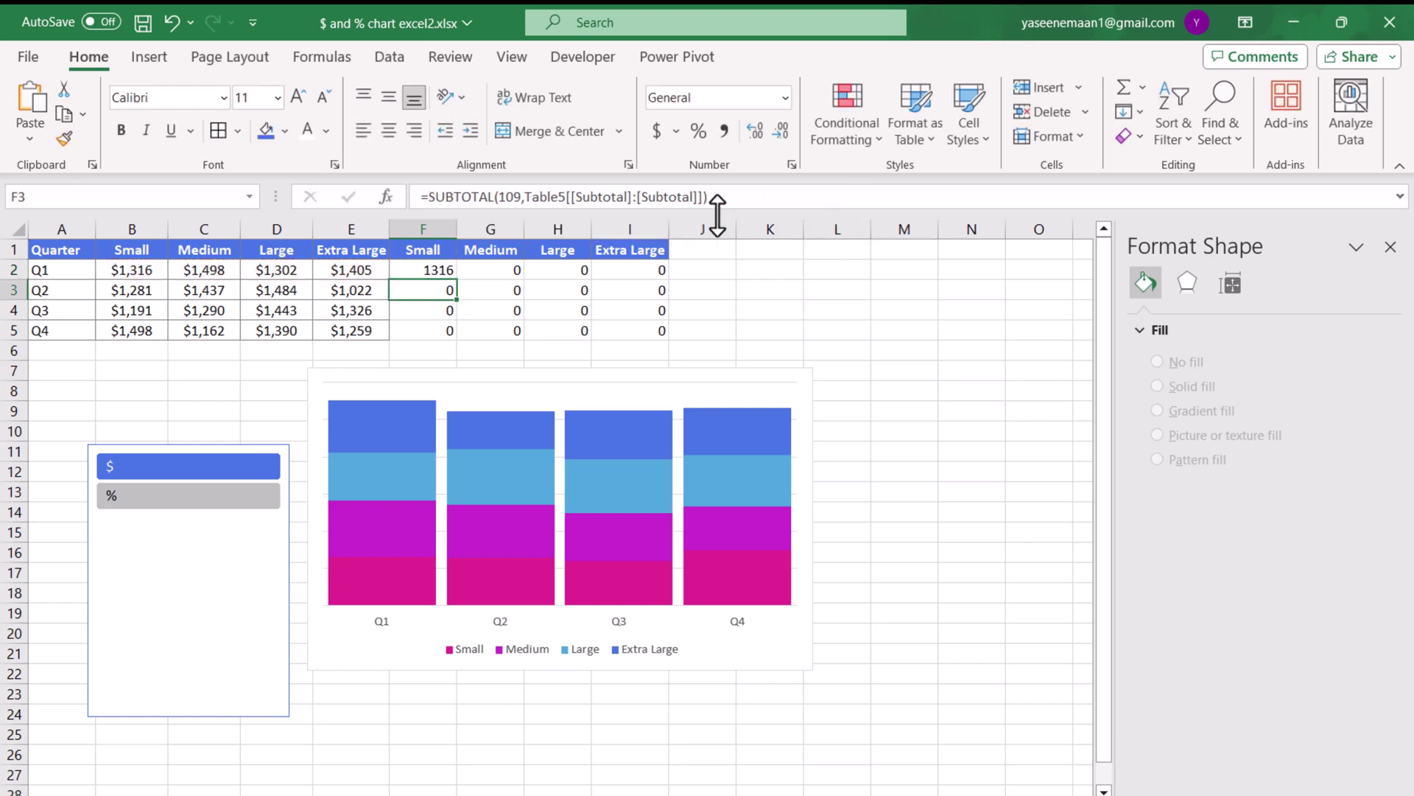
# Fill the IF formula across F2:I5 and toggle the slicer between % and $
pyautogui.click(436, 271)
pyautogui.moveTo(457, 279); pyautogui.dragTo(656, 338)
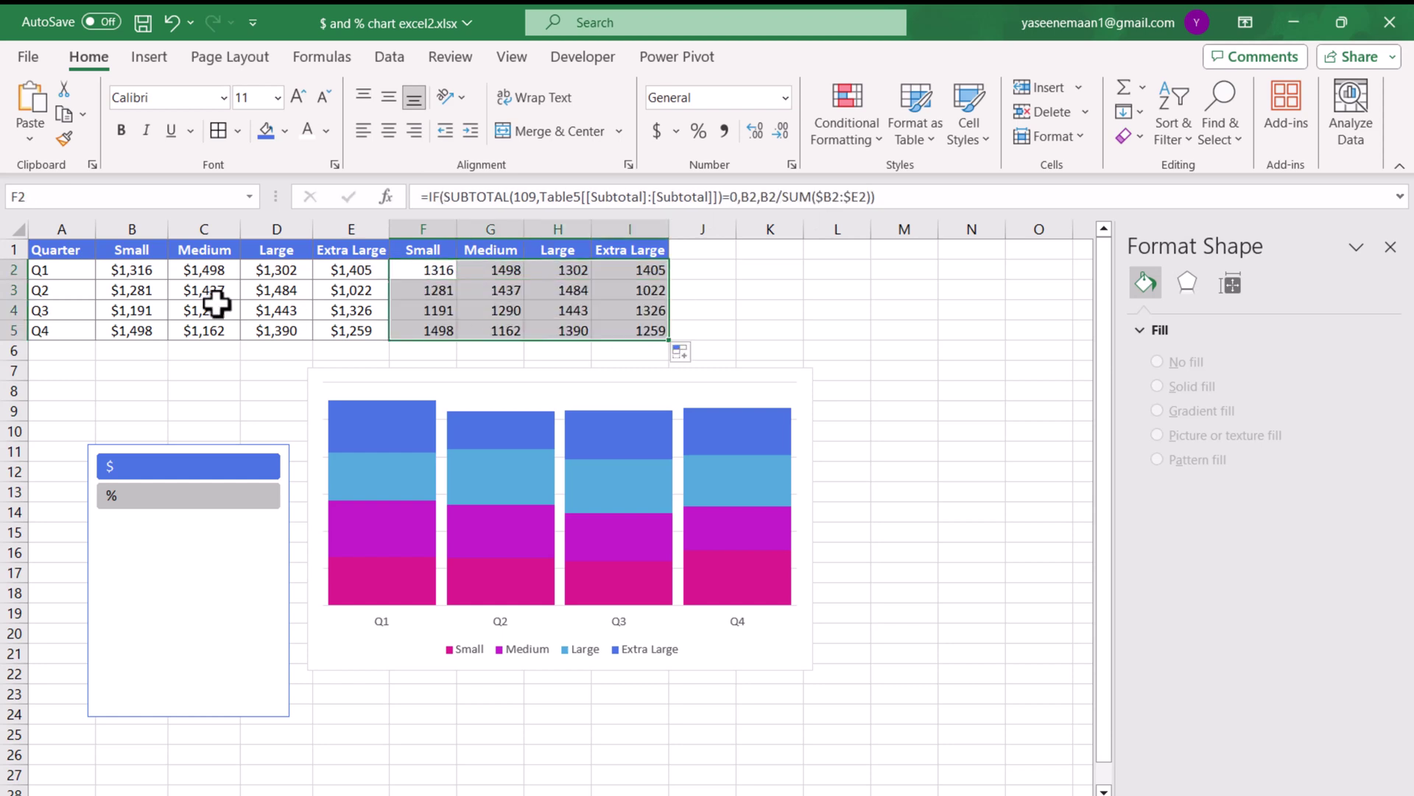
pyautogui.click(195, 498)
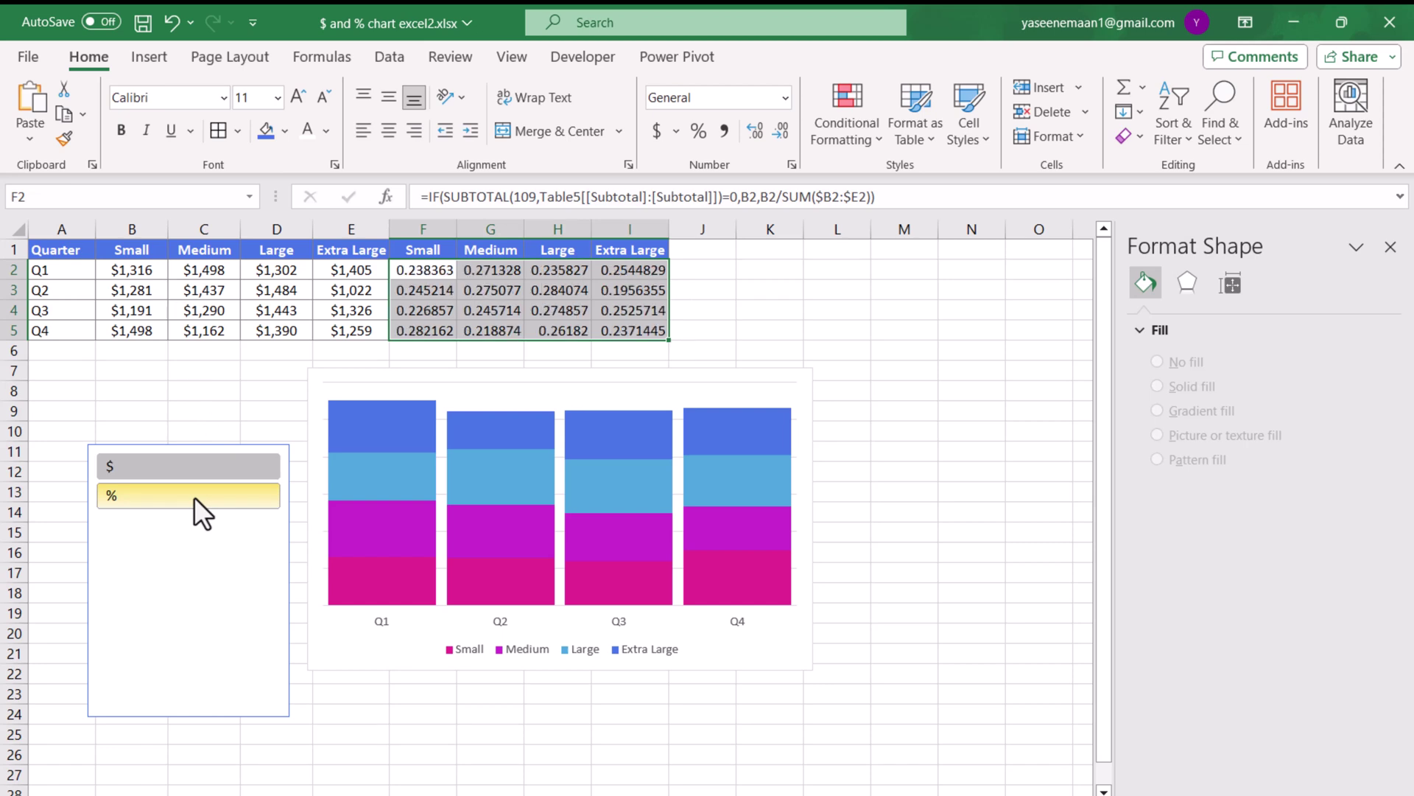
pyautogui.click(227, 471)
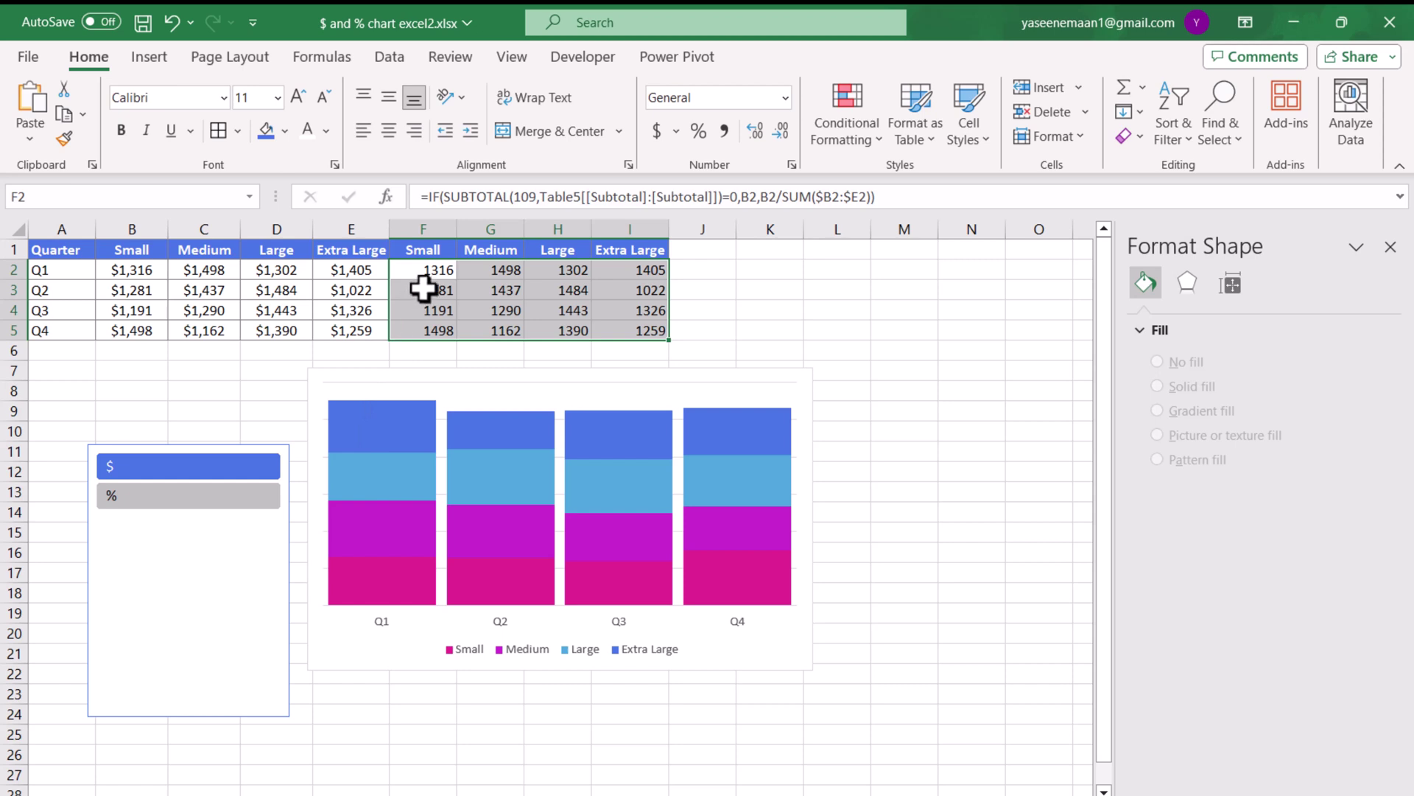
pyautogui.click(157, 492)
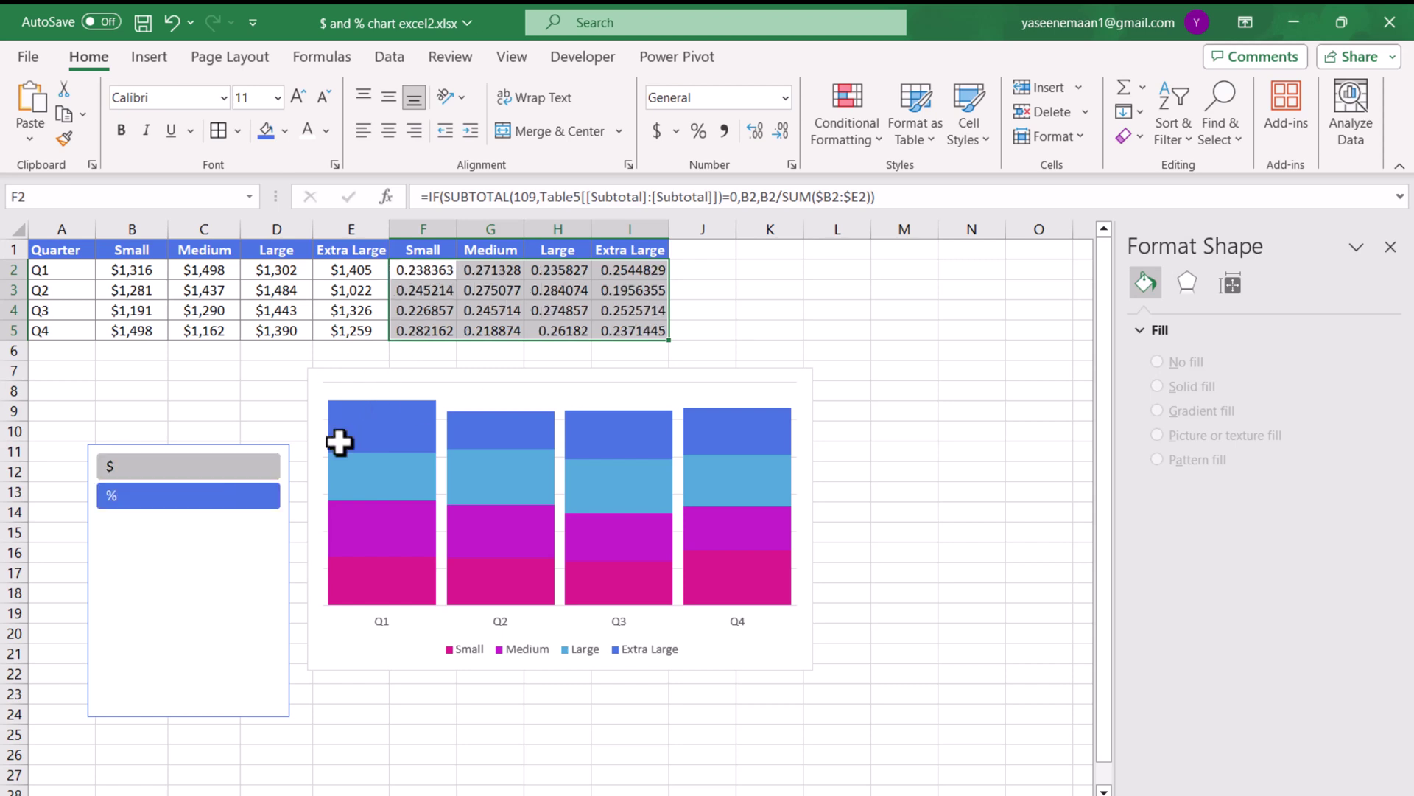
pyautogui.click(175, 471)
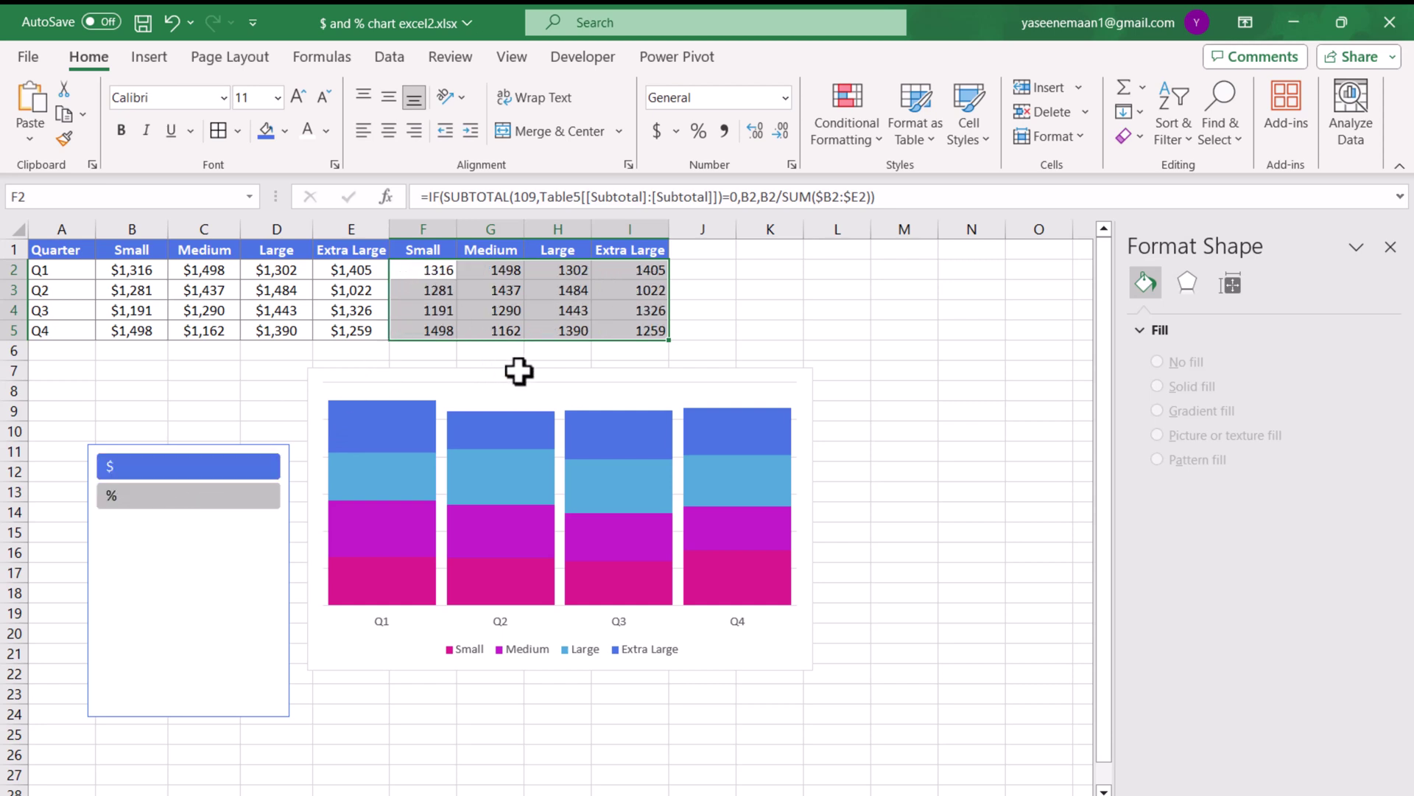
pyautogui.click(418, 270)
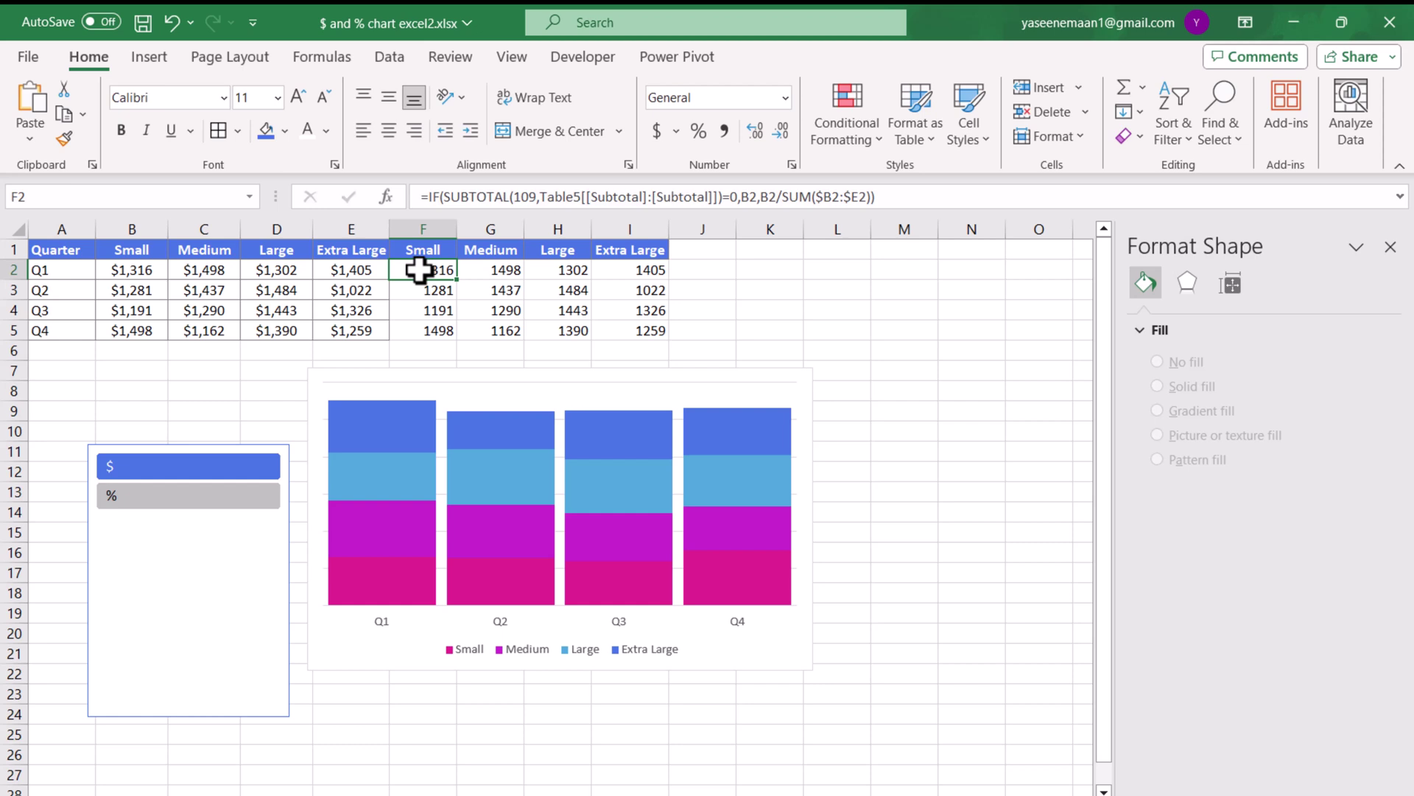
# Wrap F2's dollar result in TEXT with the "$0" format
pyautogui.click(739, 196)
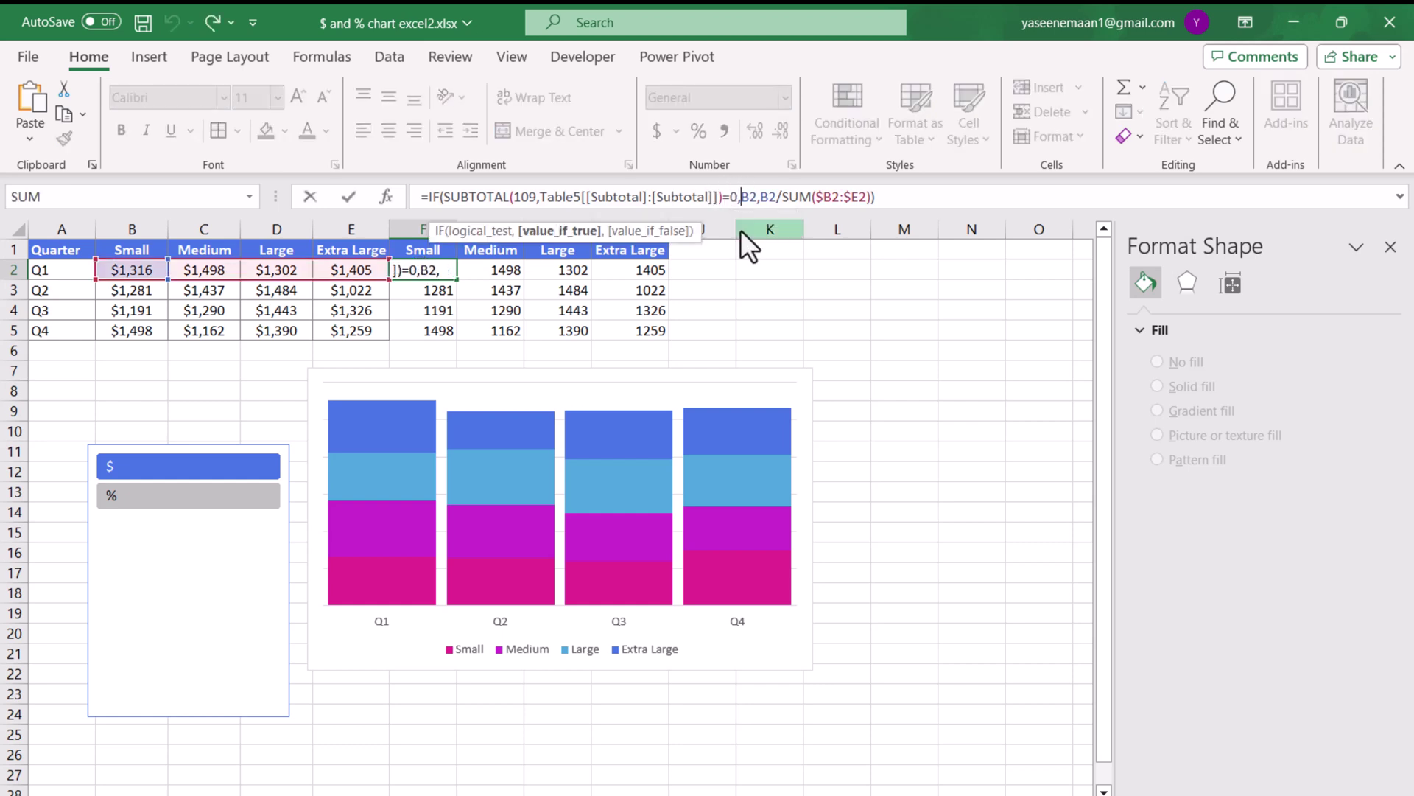
pyautogui.write('text(')
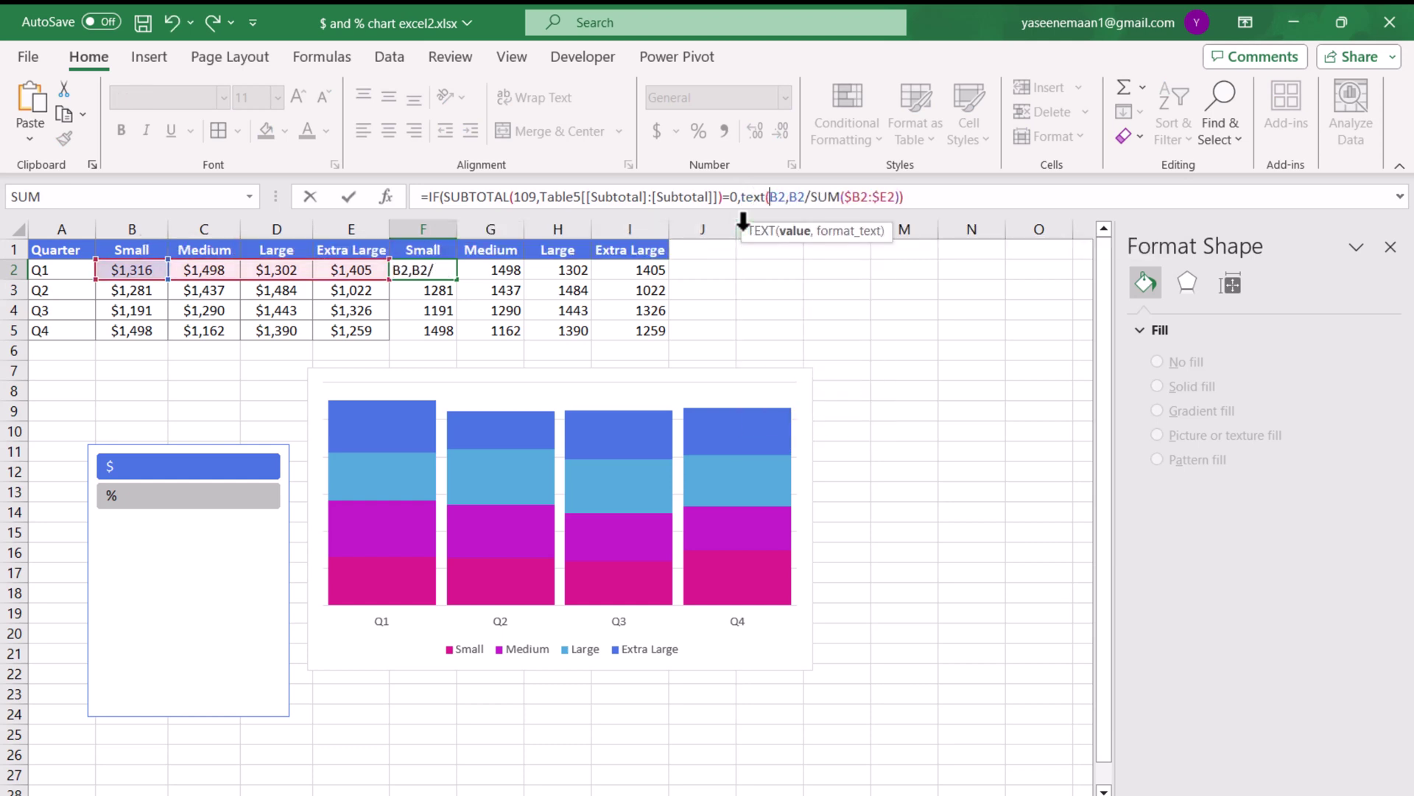
pyautogui.write('B2,,')
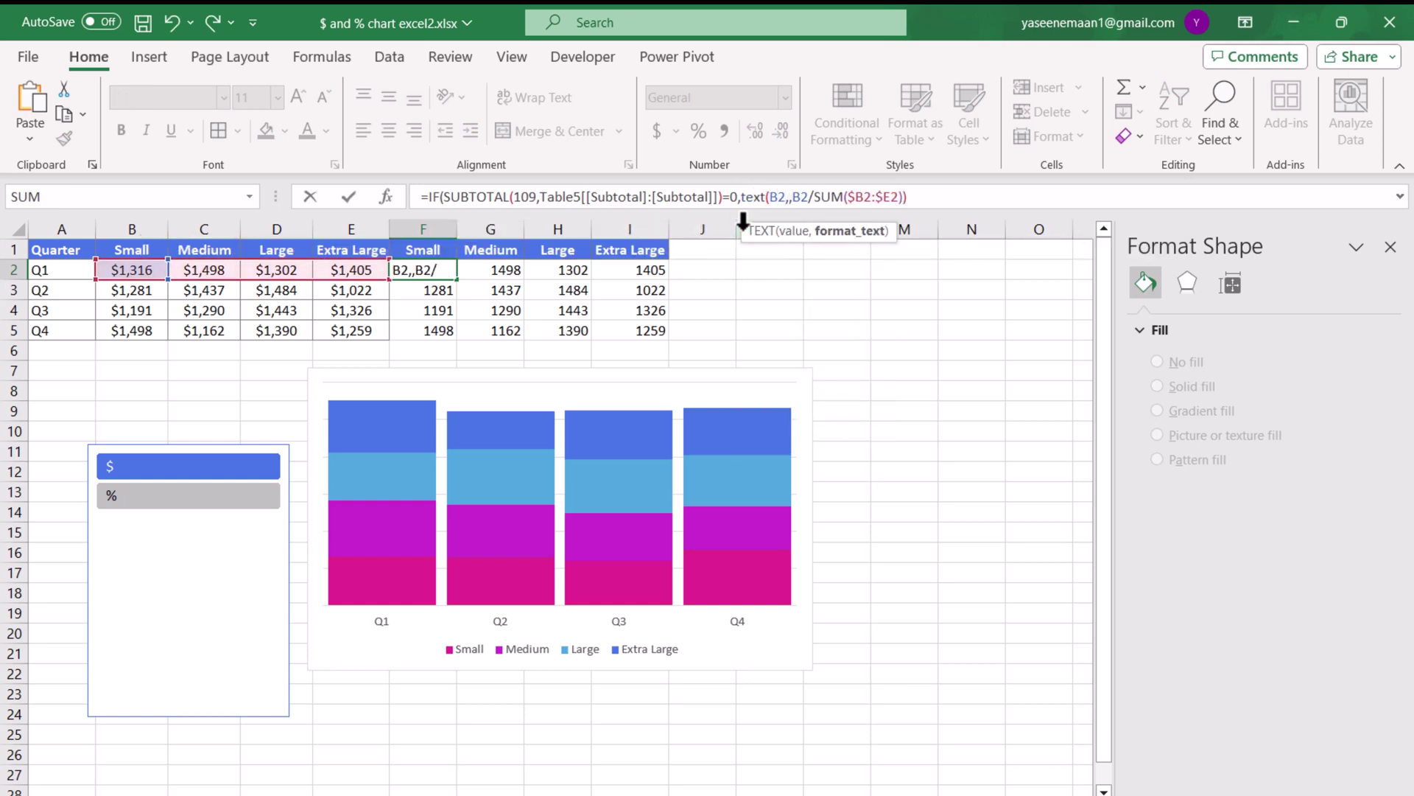
pyautogui.write('"')
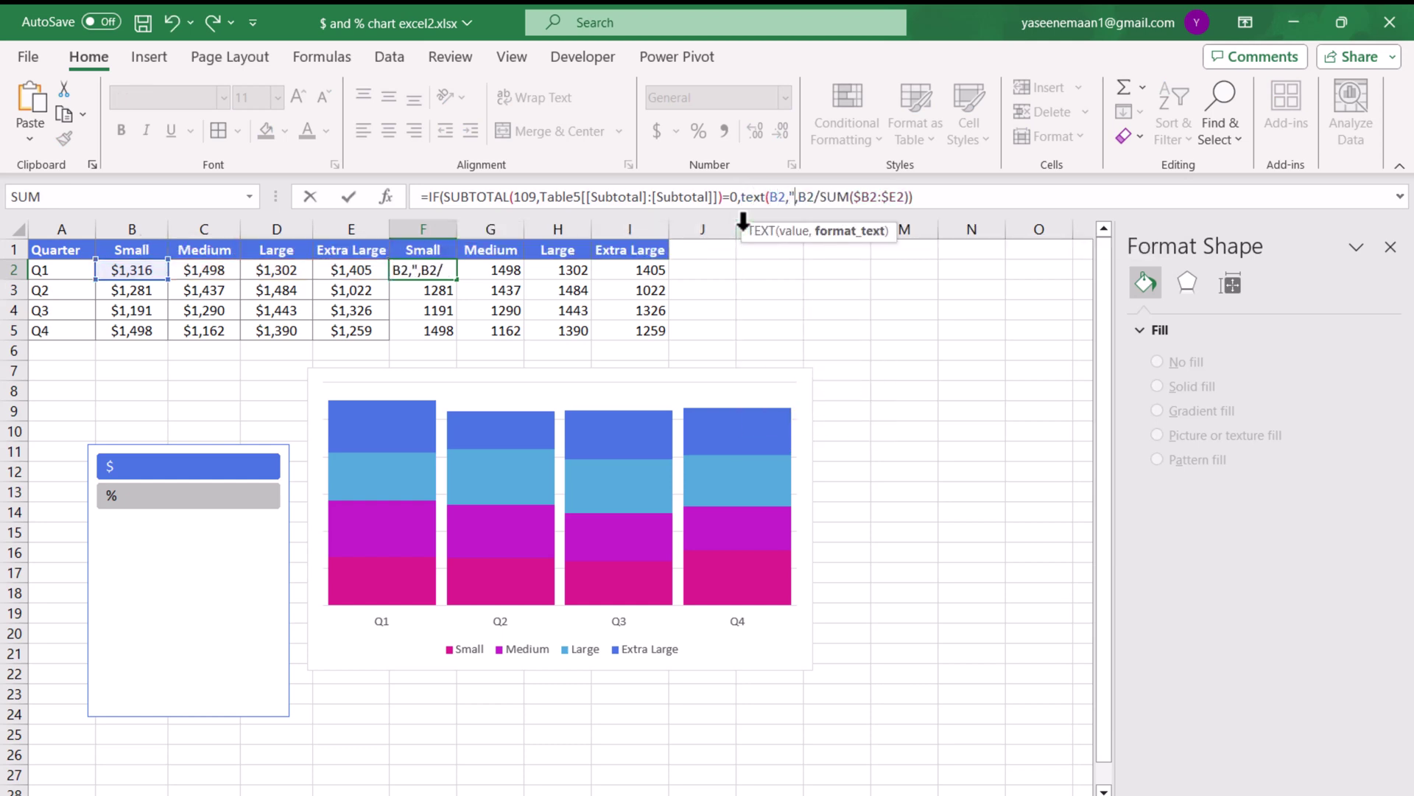
pyautogui.write('$0')
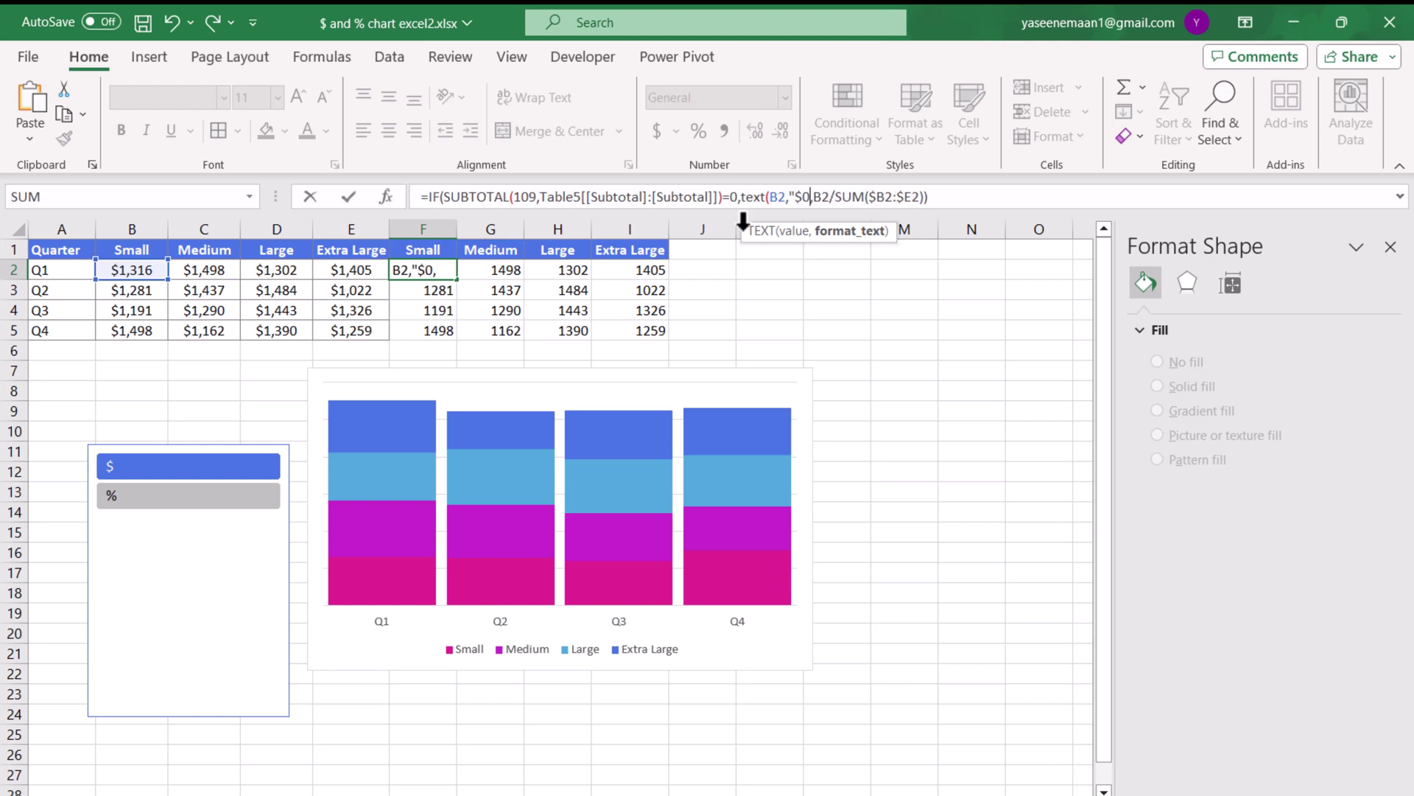
pyautogui.write('"')
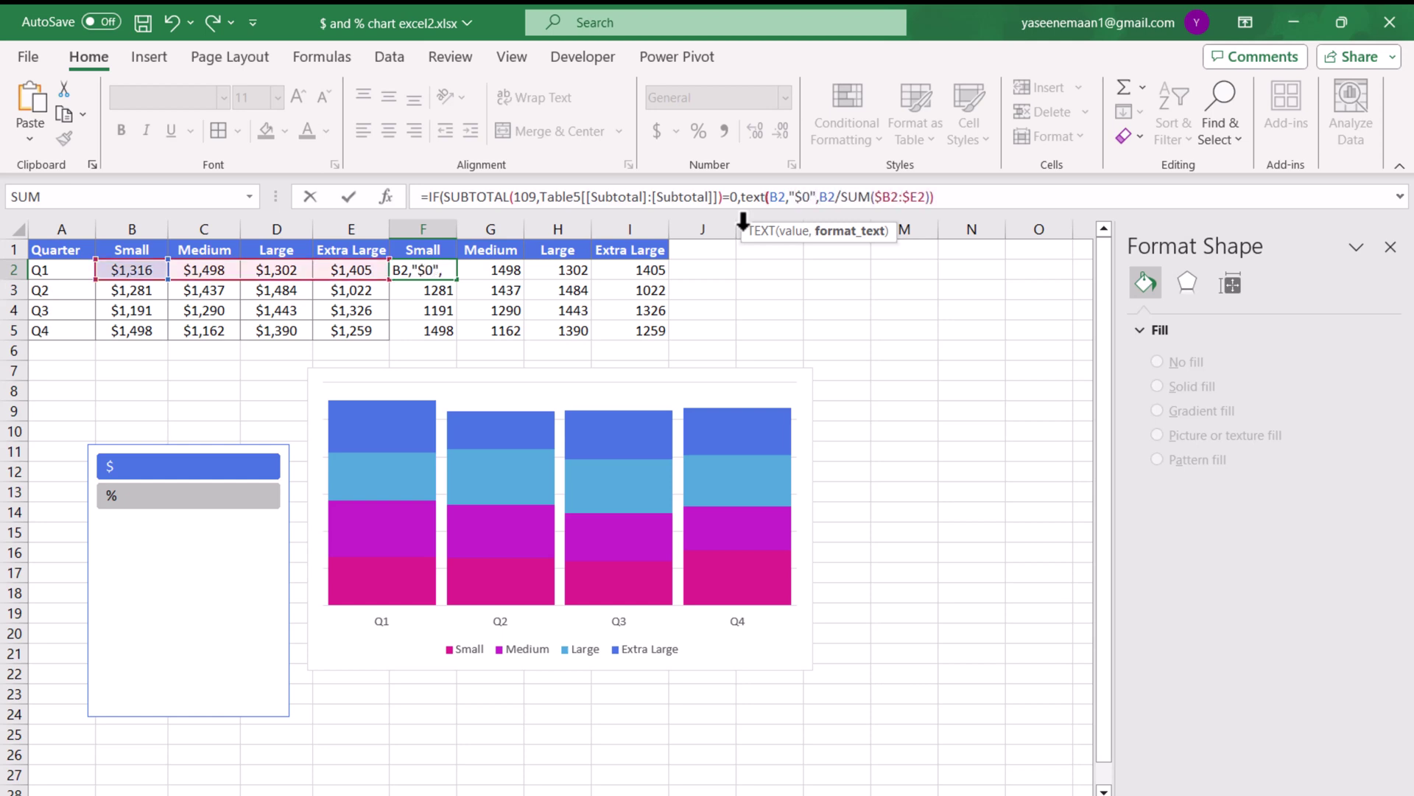
pyautogui.write(')')
pyautogui.press('Return')
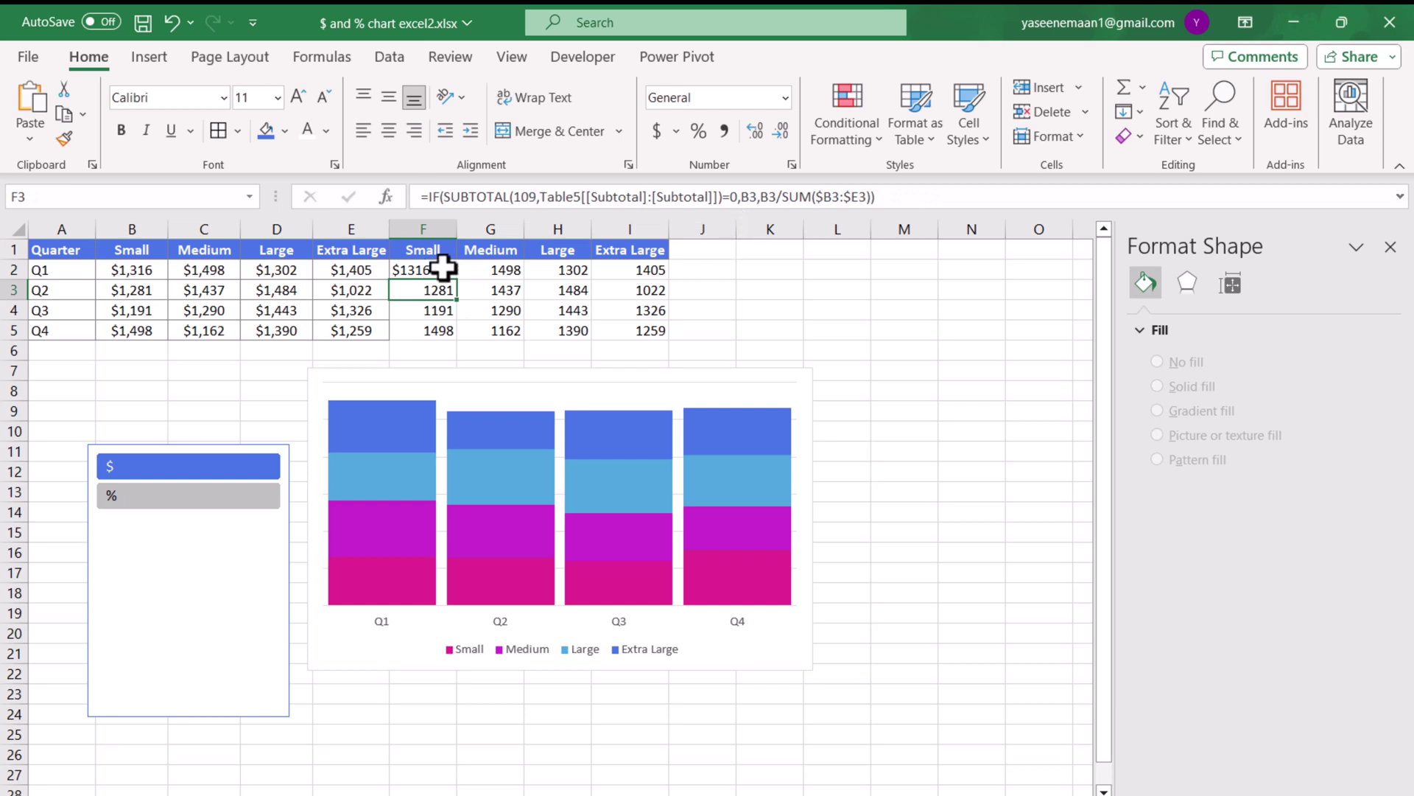
# With the slicer on %, give F2's percentage result a TEXT format of "0.00%"
pyautogui.click(190, 500)
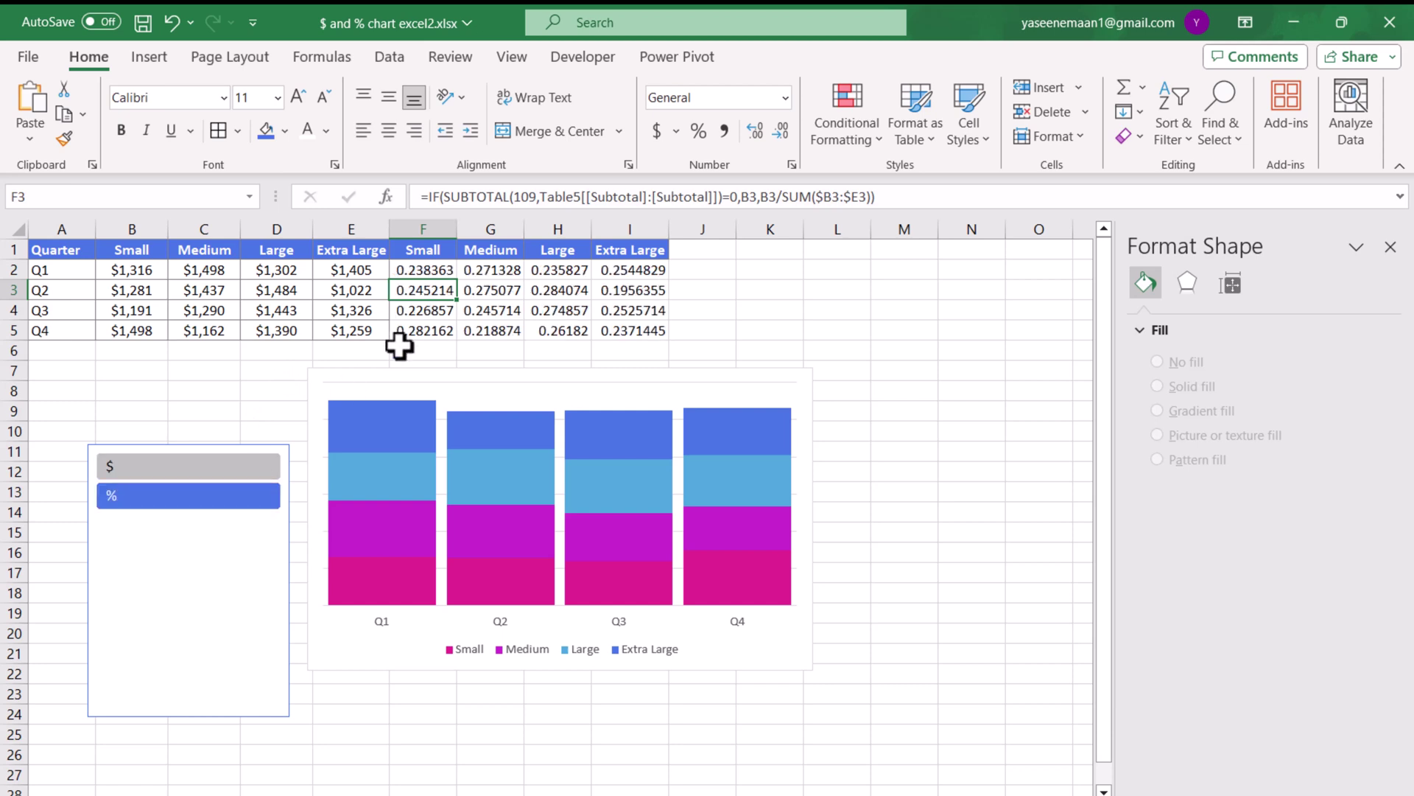
pyautogui.click(448, 269)
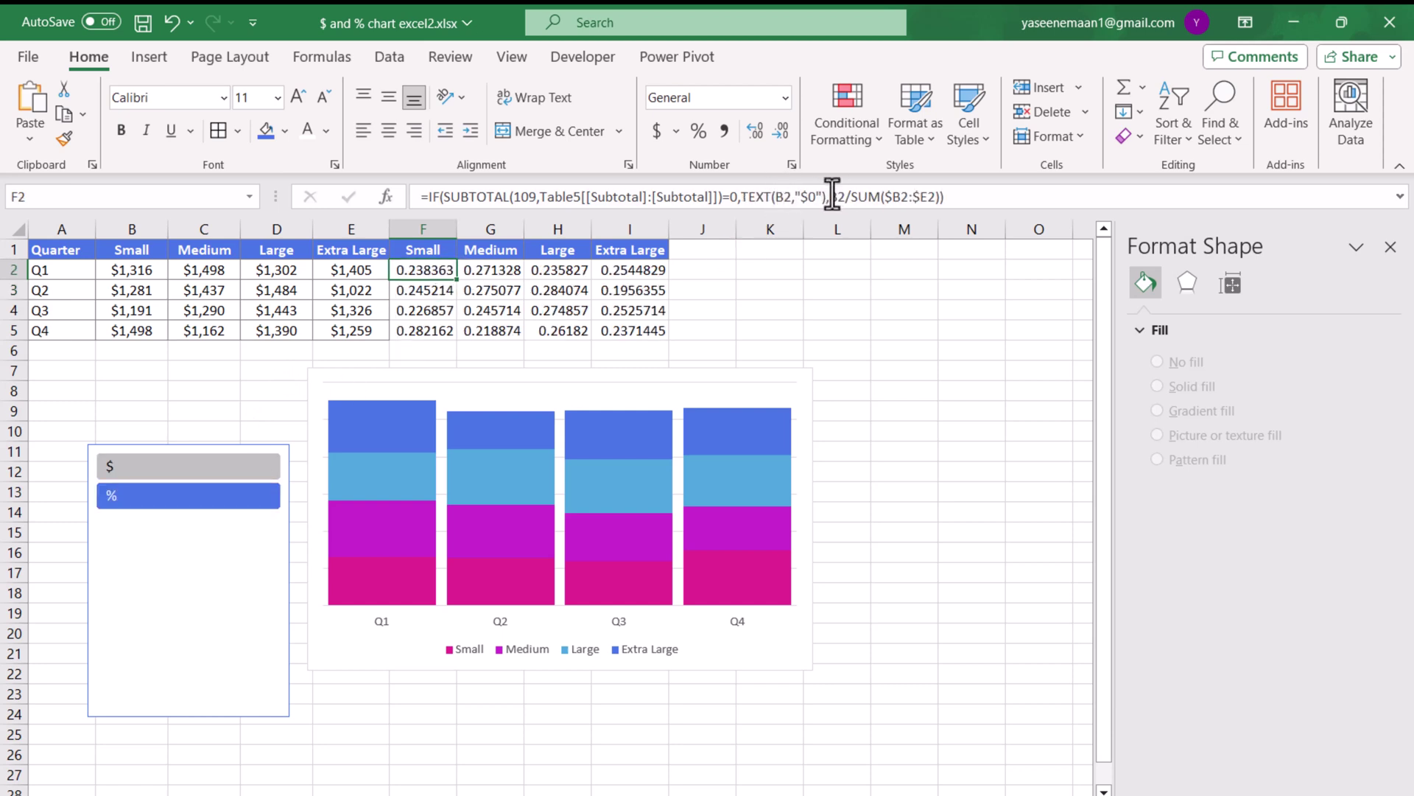
pyautogui.click(831, 198)
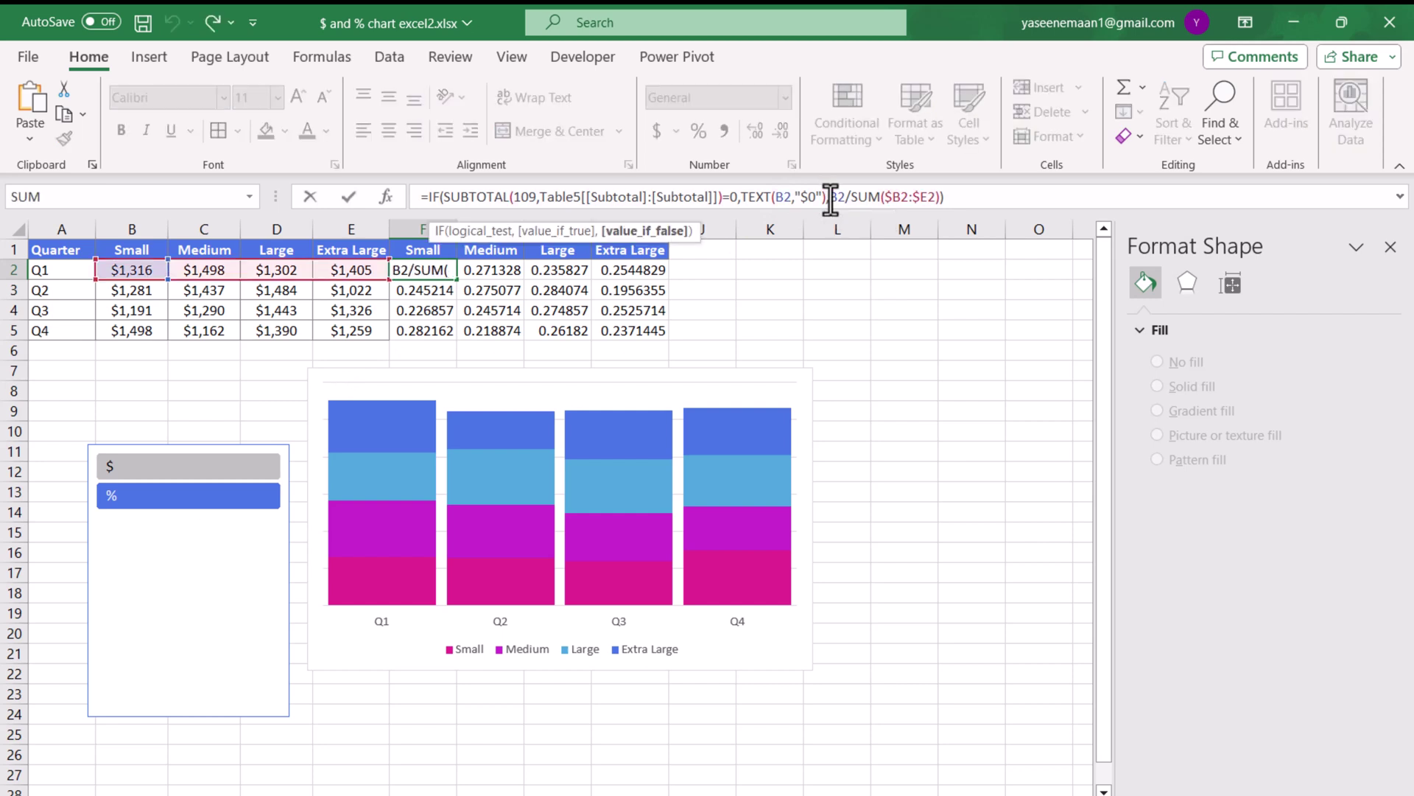
pyautogui.write('text(')
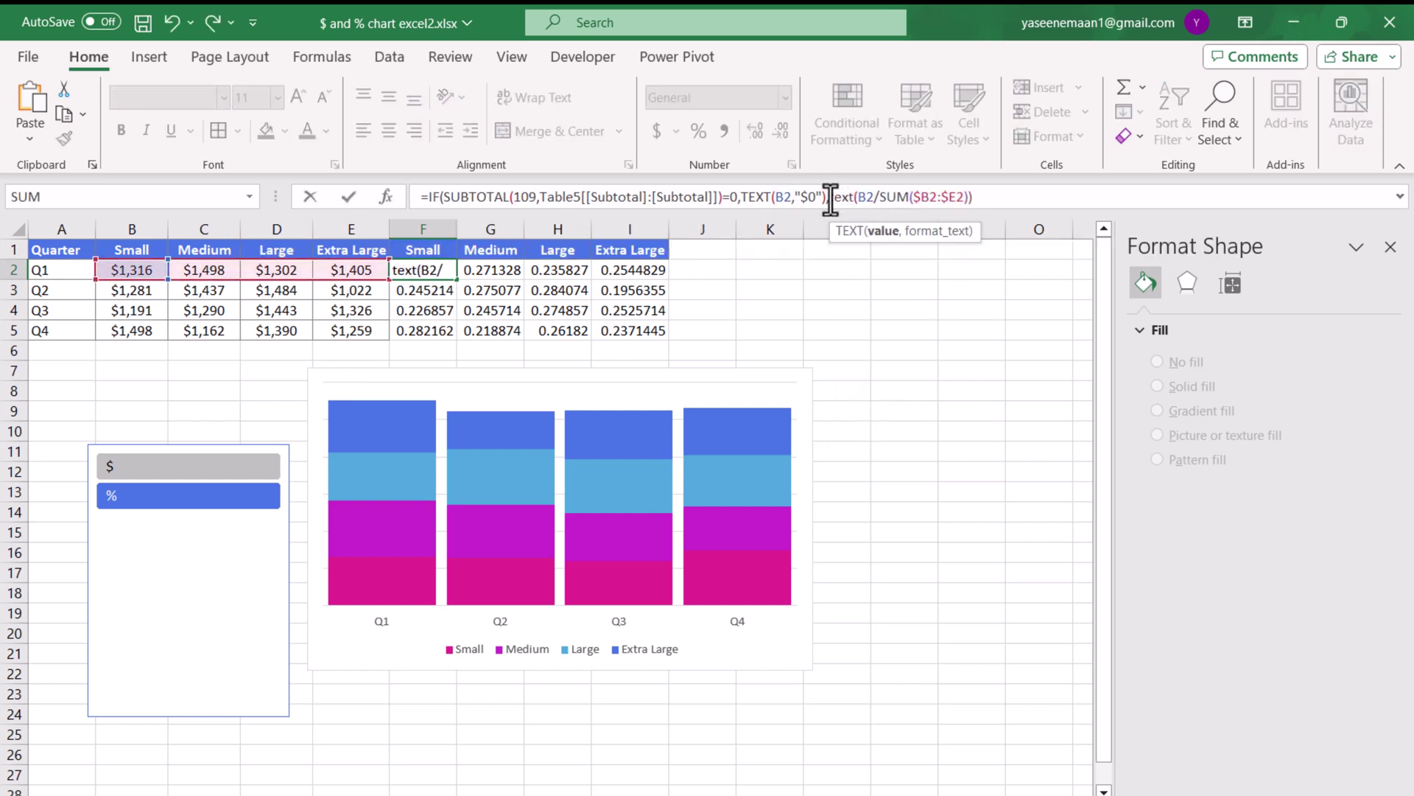
pyautogui.moveTo(859, 196); pyautogui.dragTo(973, 196)
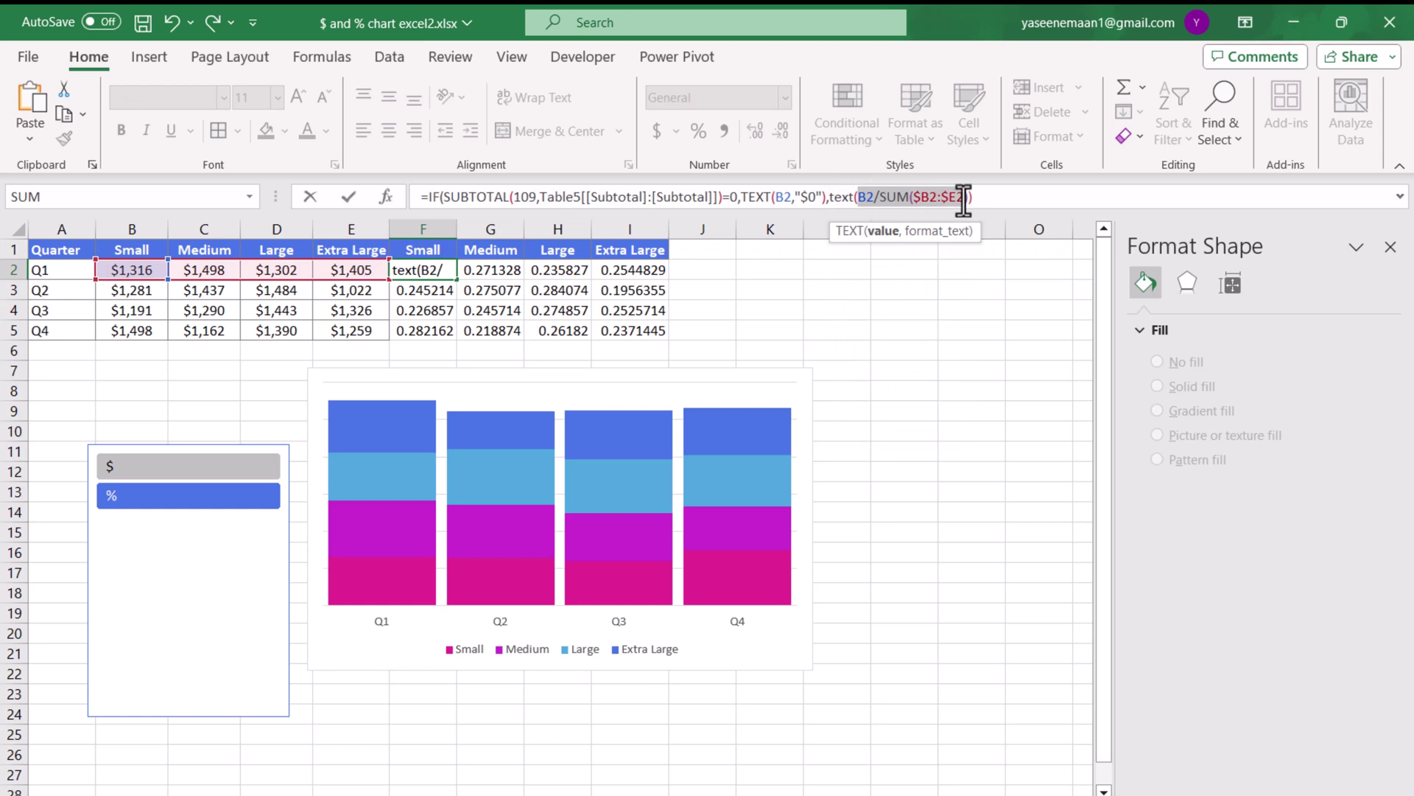
pyautogui.click(973, 196)
pyautogui.write(',"')
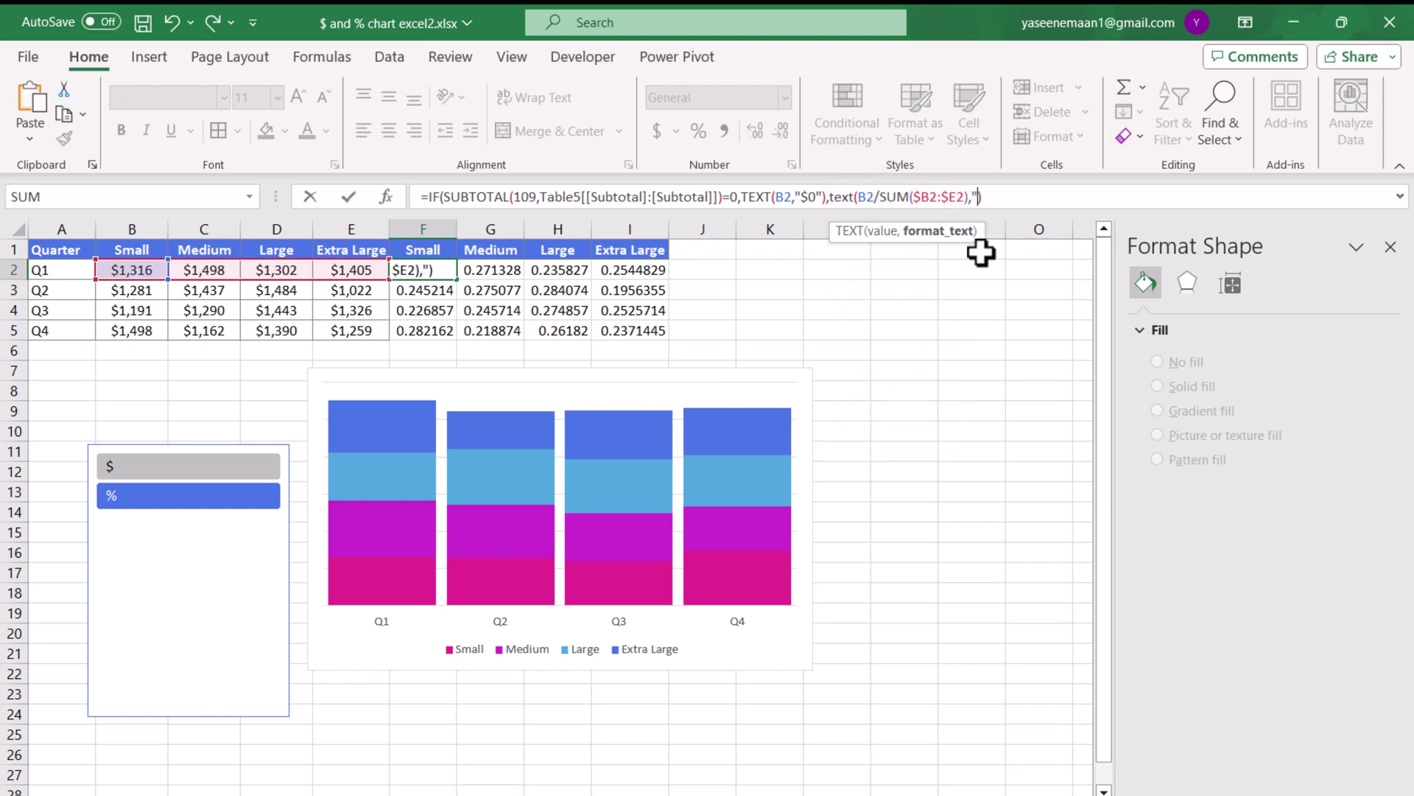
pyautogui.write('%0.00"')
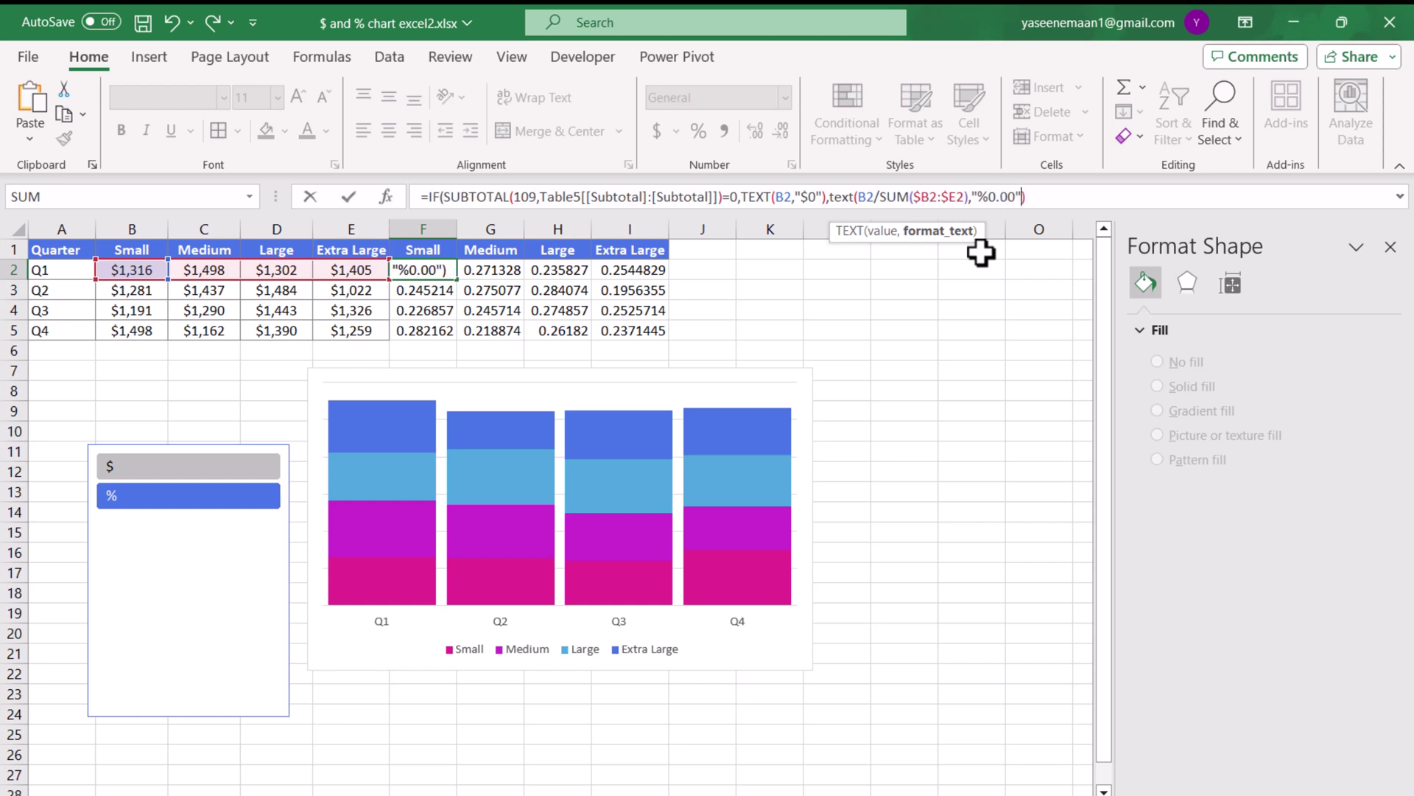
pyautogui.write(')')
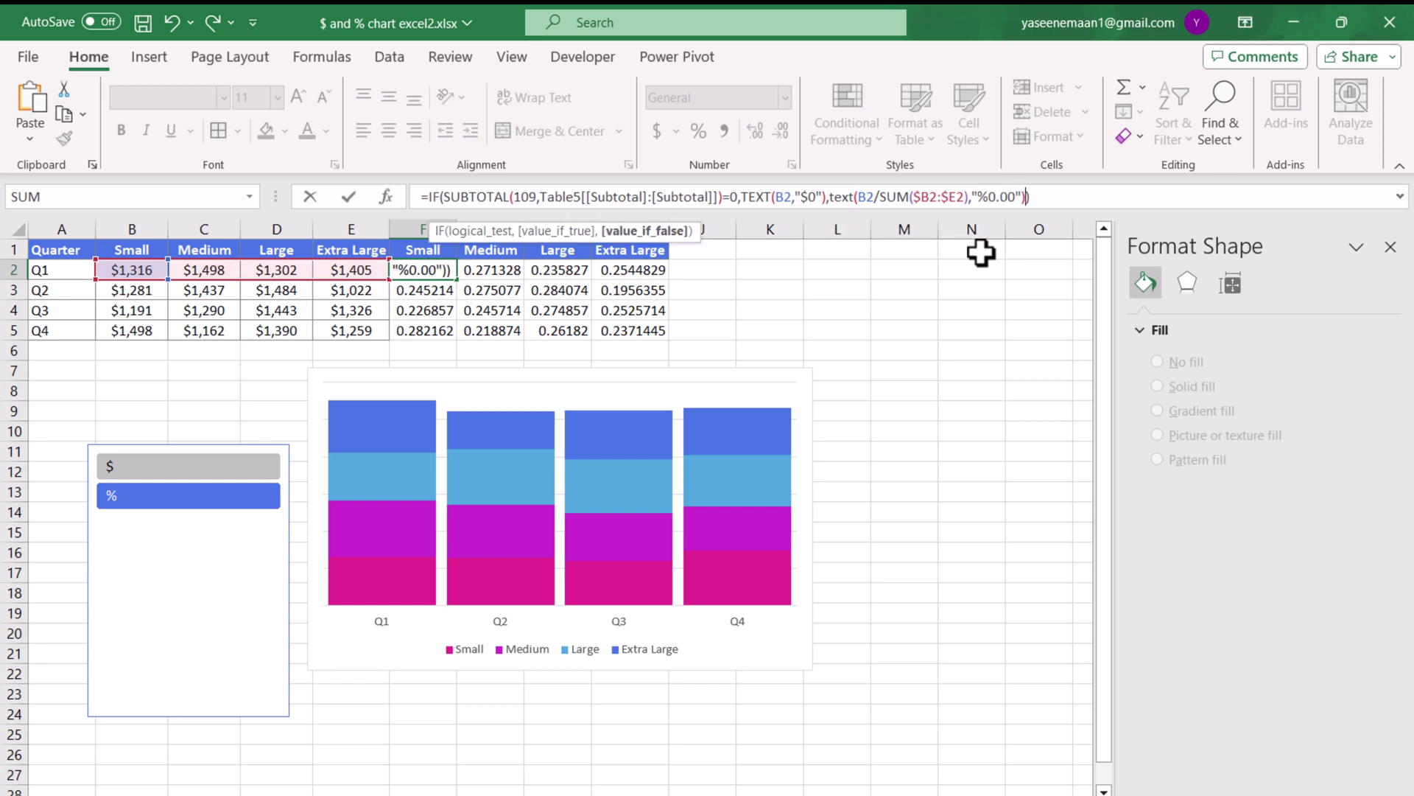
pyautogui.press('Return')
# Fill F2's formula across F2:I5 and set the slicer back to $
pyautogui.click(453, 272)
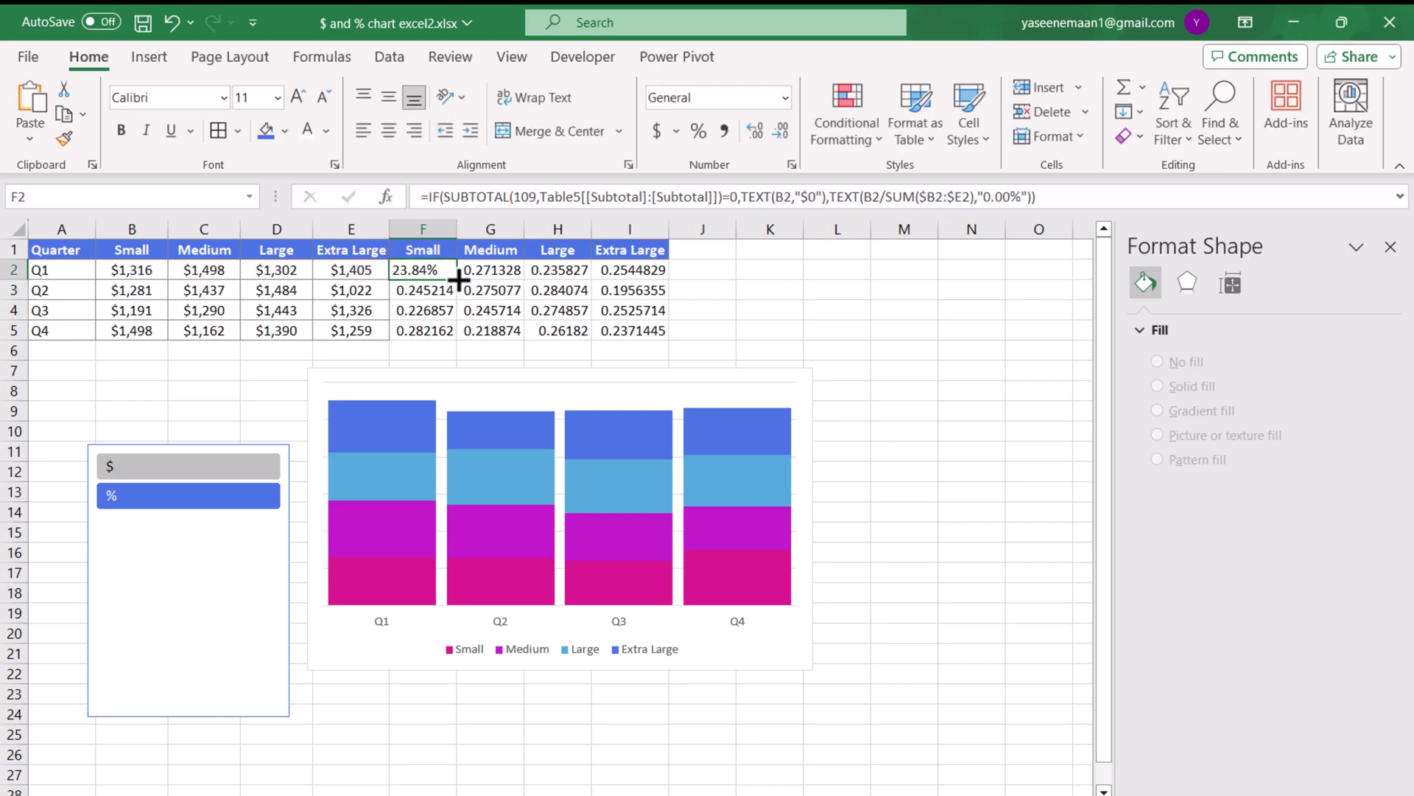
pyautogui.moveTo(457, 278)
pyautogui.mouseDown()
pyautogui.moveTo(641, 268)
pyautogui.moveTo(663, 275)
pyautogui.moveTo(670, 340)
pyautogui.mouseUp()
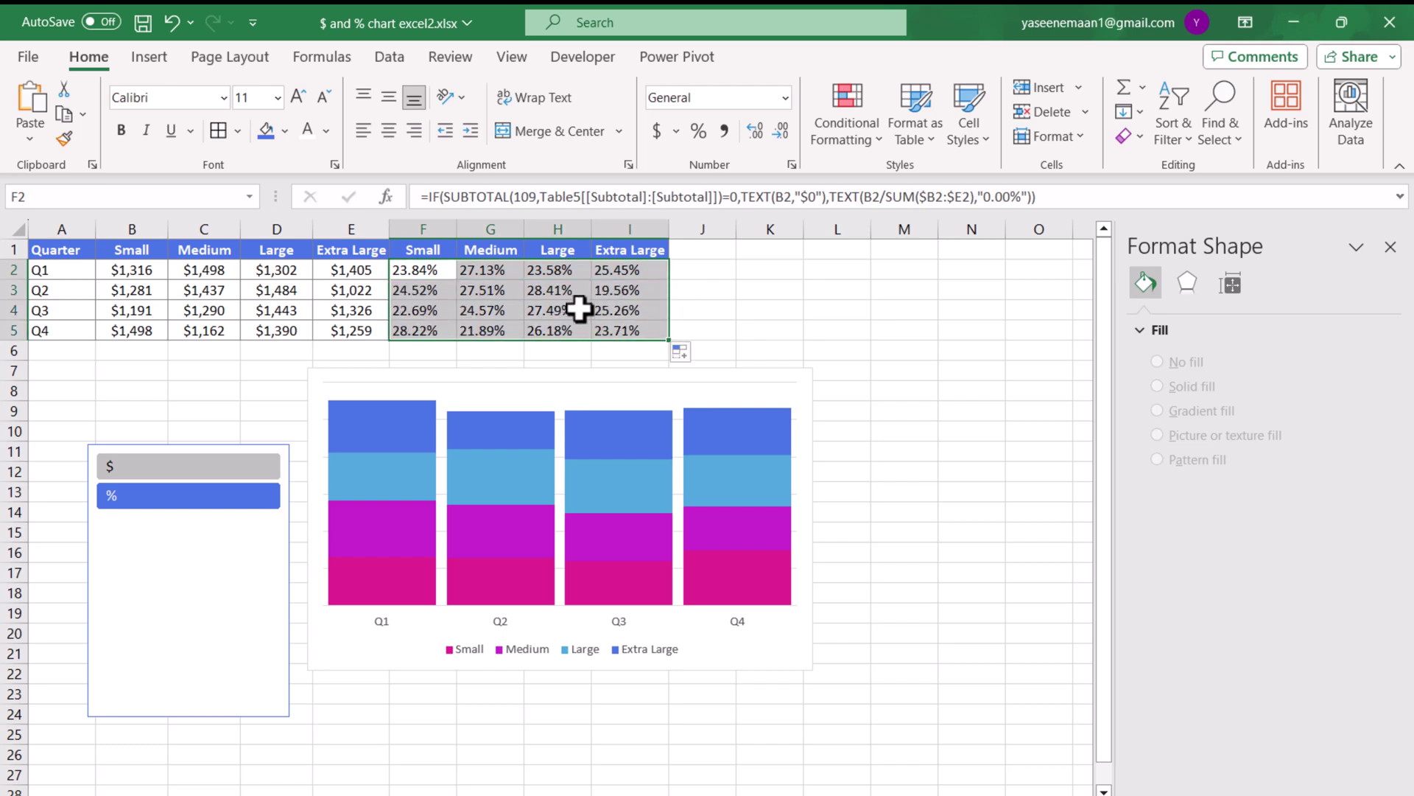
pyautogui.click(210, 464)
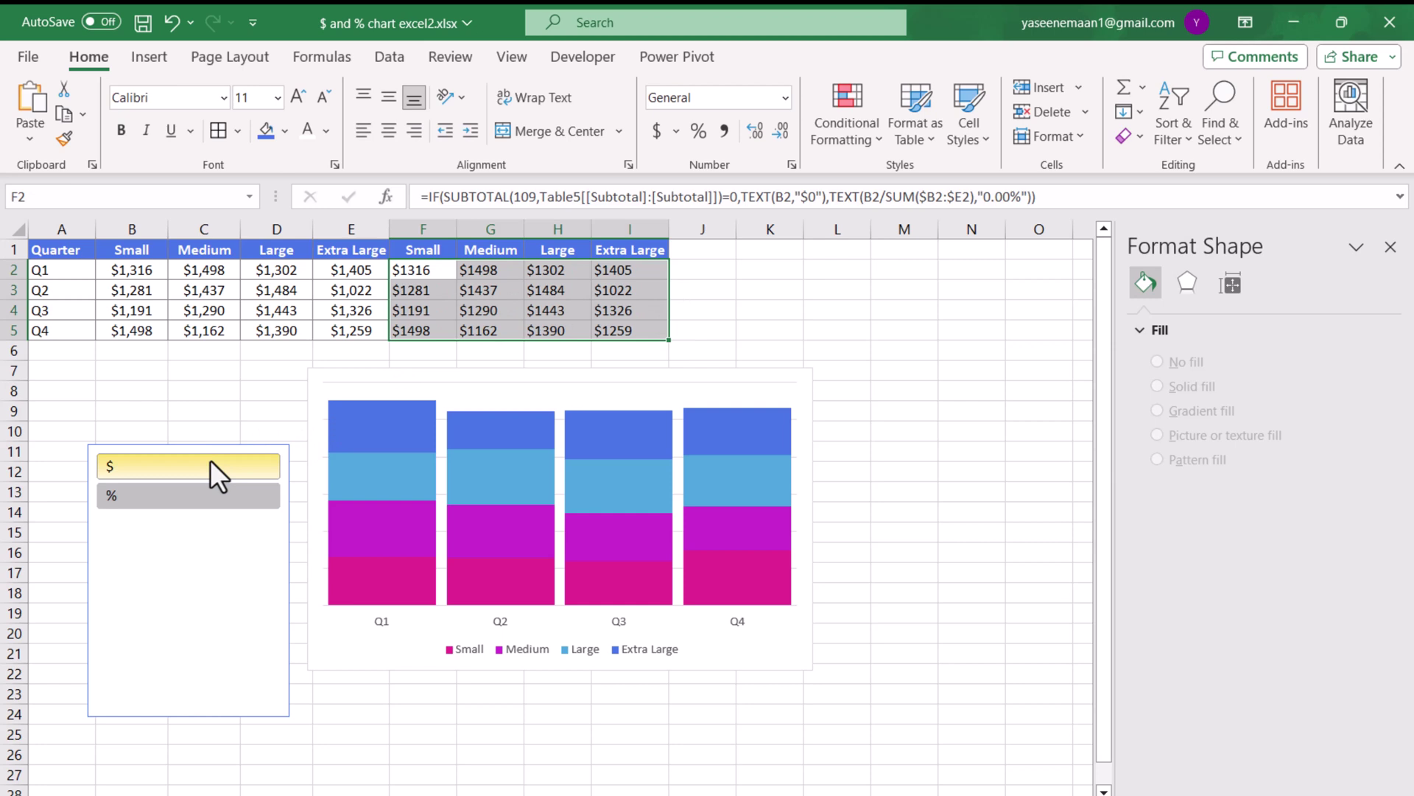
pyautogui.click(769, 330)
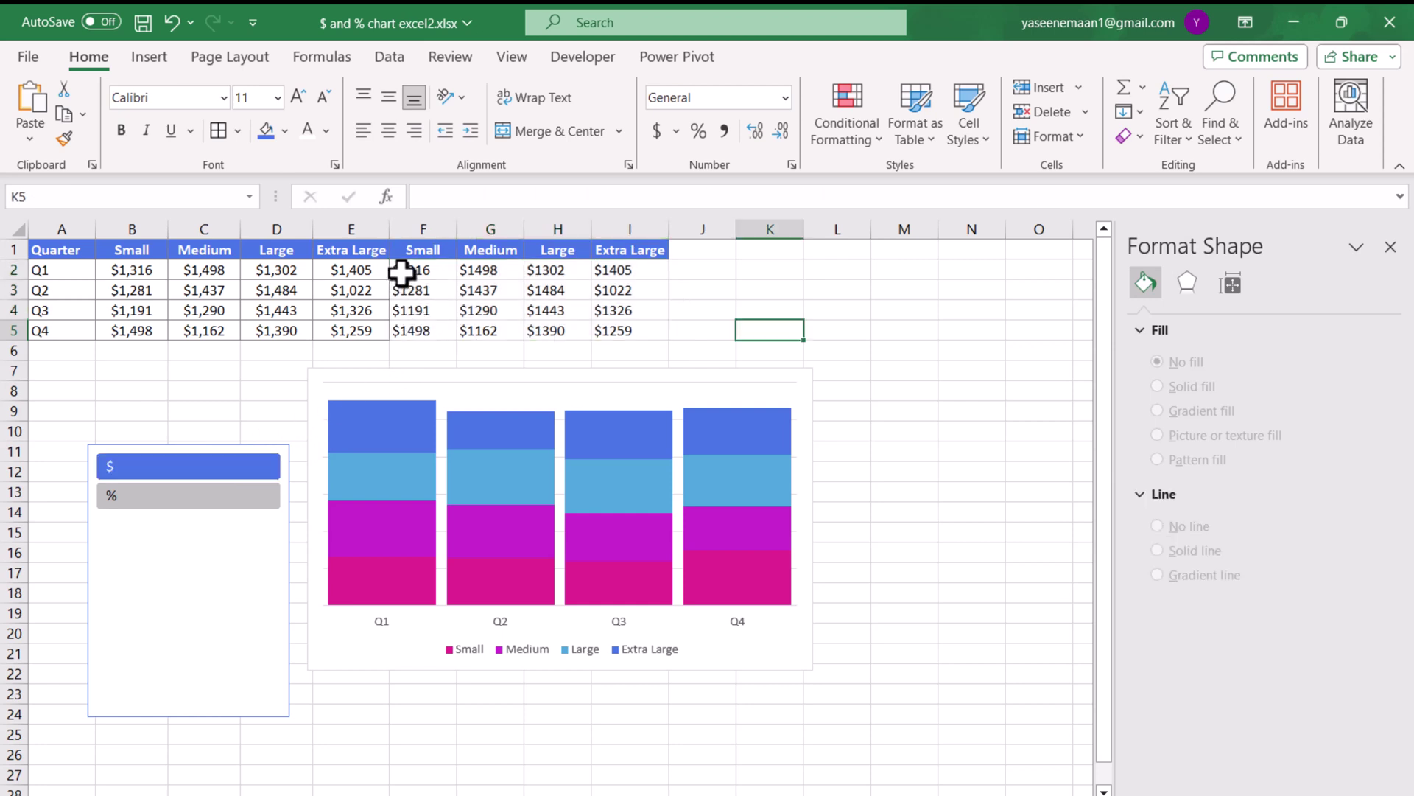
pyautogui.click(404, 410)
# Label the Extra Large series with text from cells F2:I2 instead of its values
pyautogui.click(838, 379)
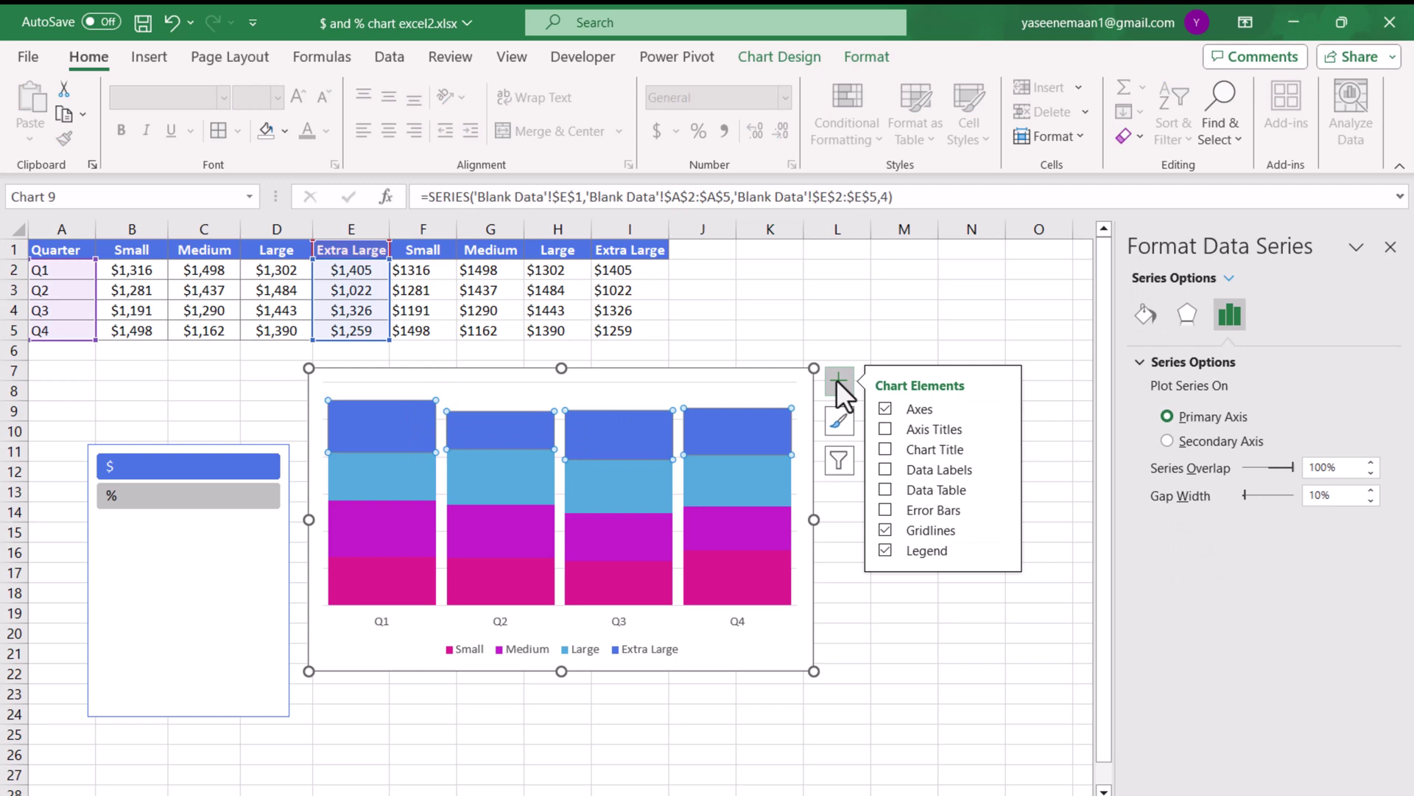
pyautogui.click(883, 470)
pyautogui.moveTo(1002, 475)
pyautogui.click(1054, 581)
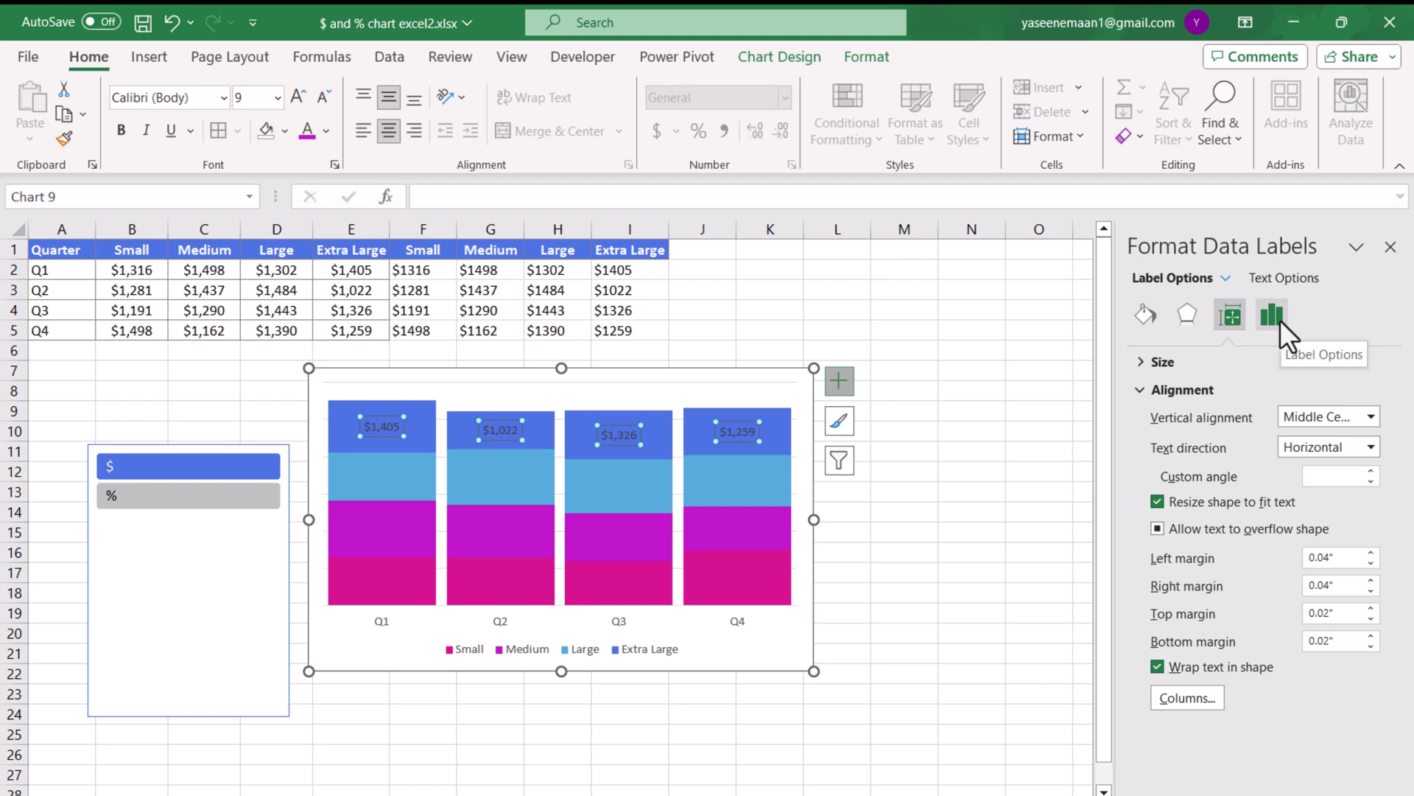
pyautogui.click(1280, 319)
pyautogui.click(1166, 488)
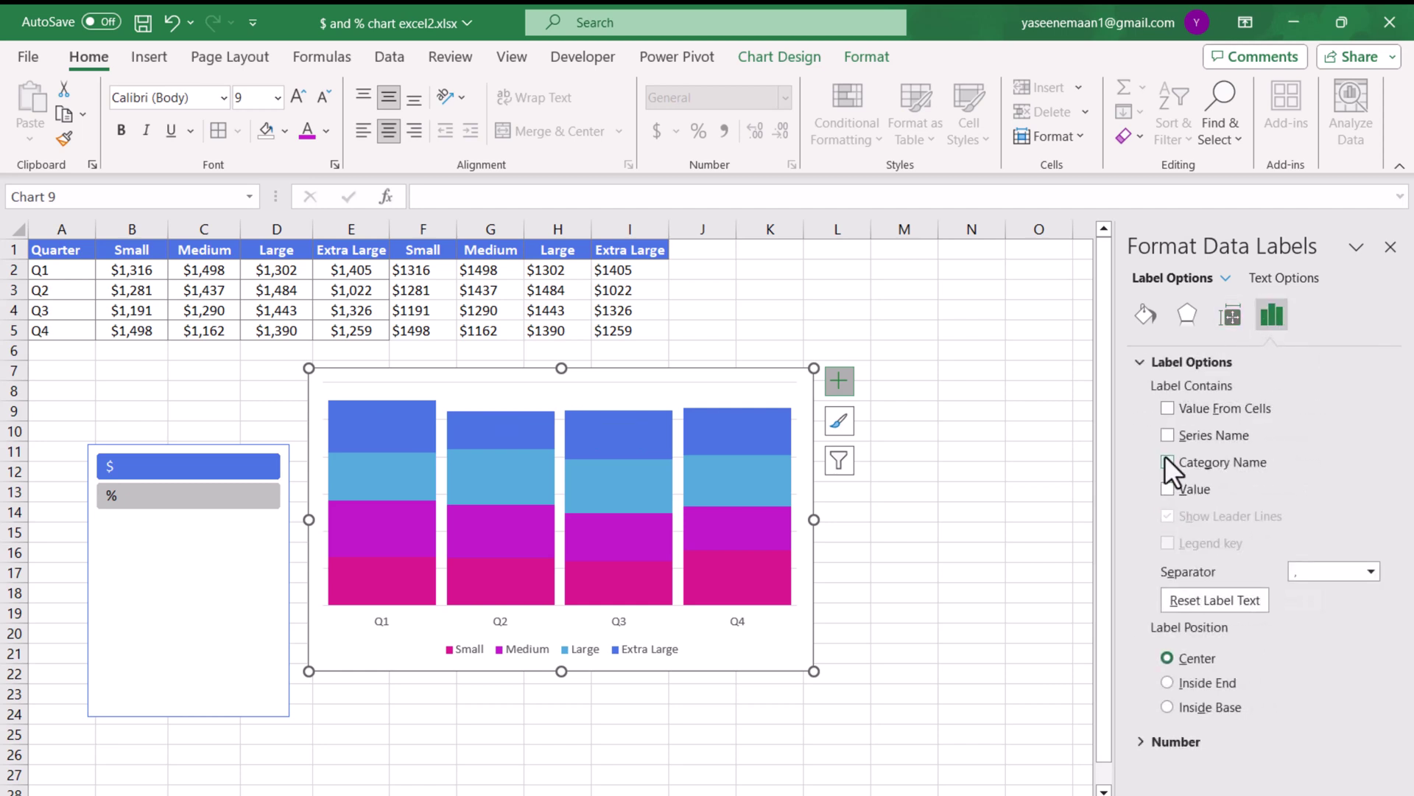
pyautogui.click(1167, 410)
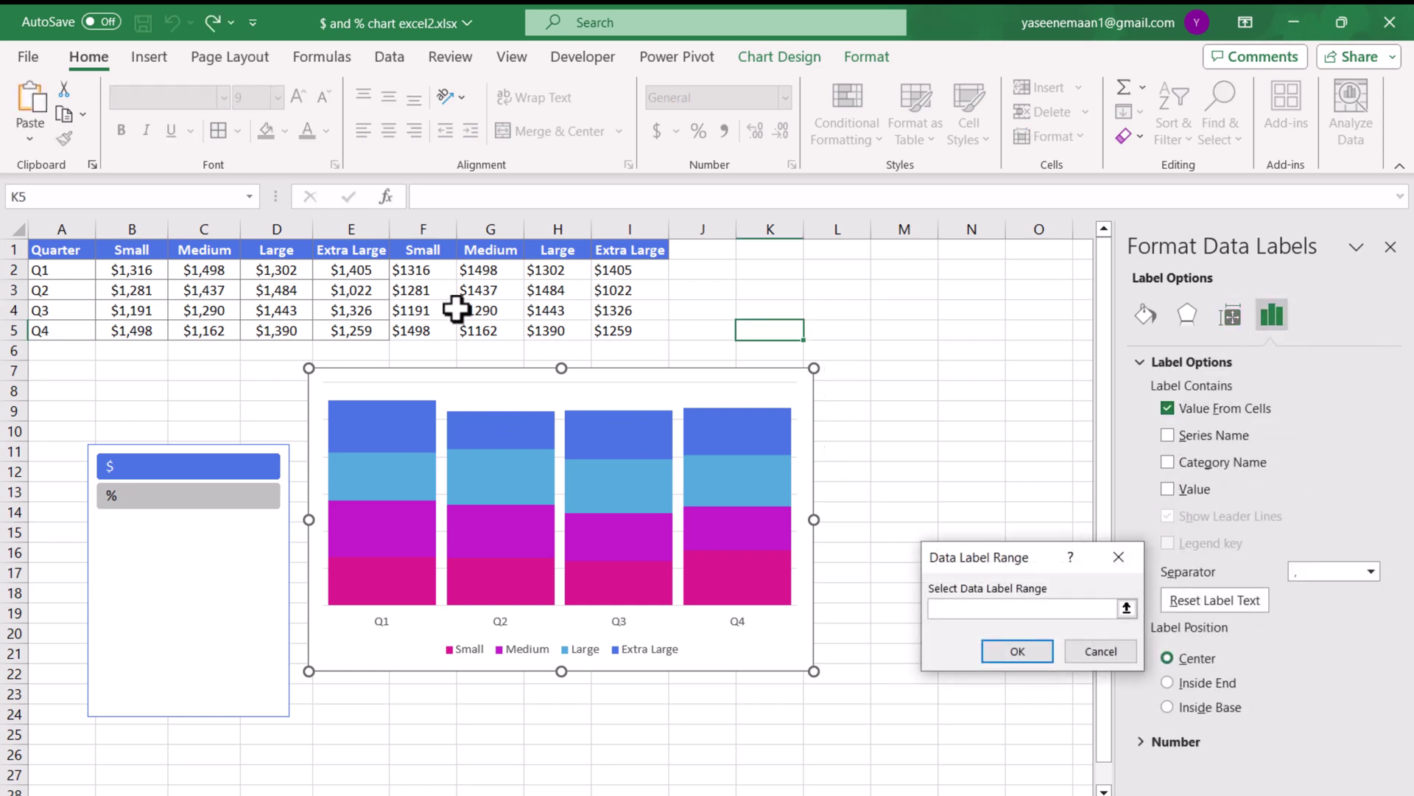
pyautogui.moveTo(421, 271); pyautogui.dragTo(626, 278)
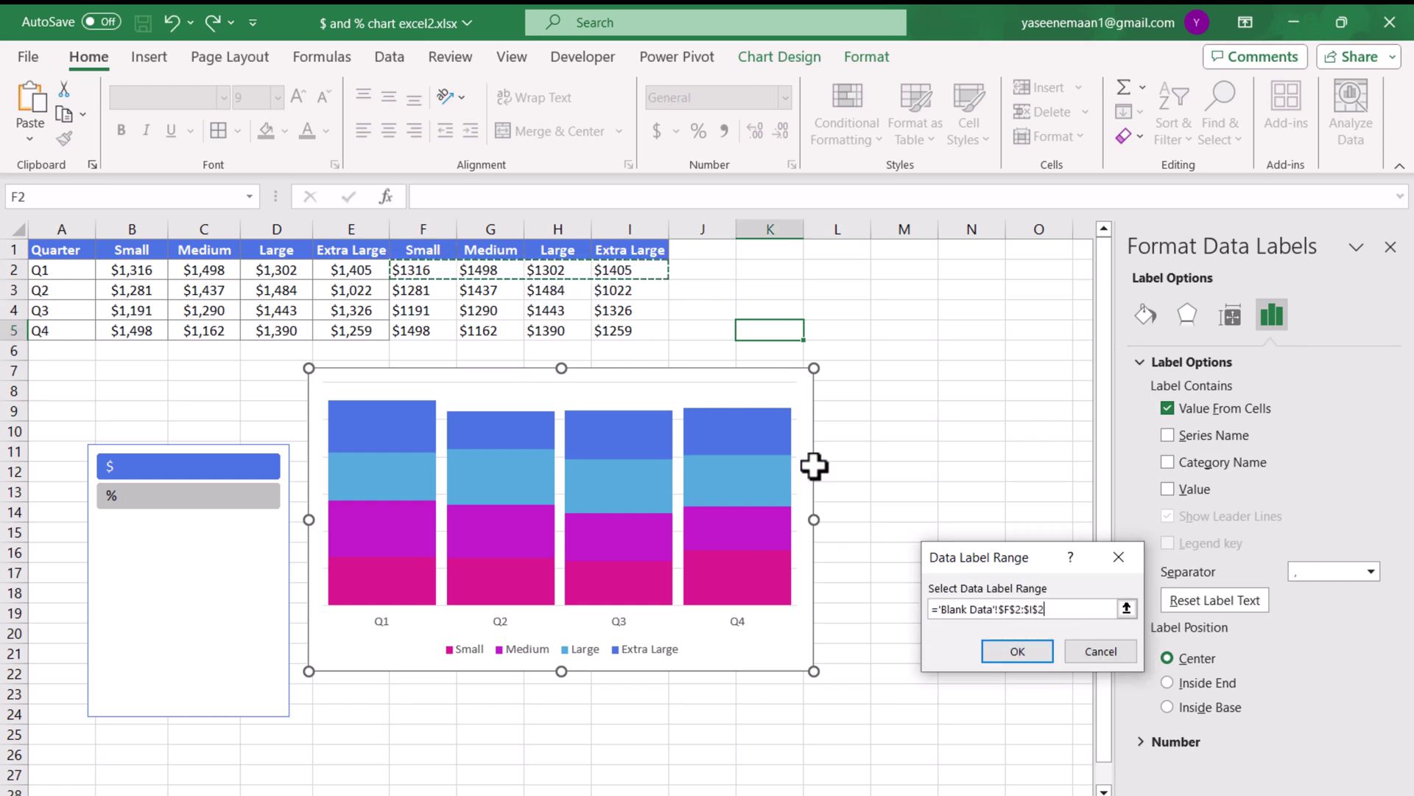
pyautogui.click(1005, 652)
# Label the Large series with text from cells F3:I3, then select the Medium series' labels
pyautogui.click(396, 474)
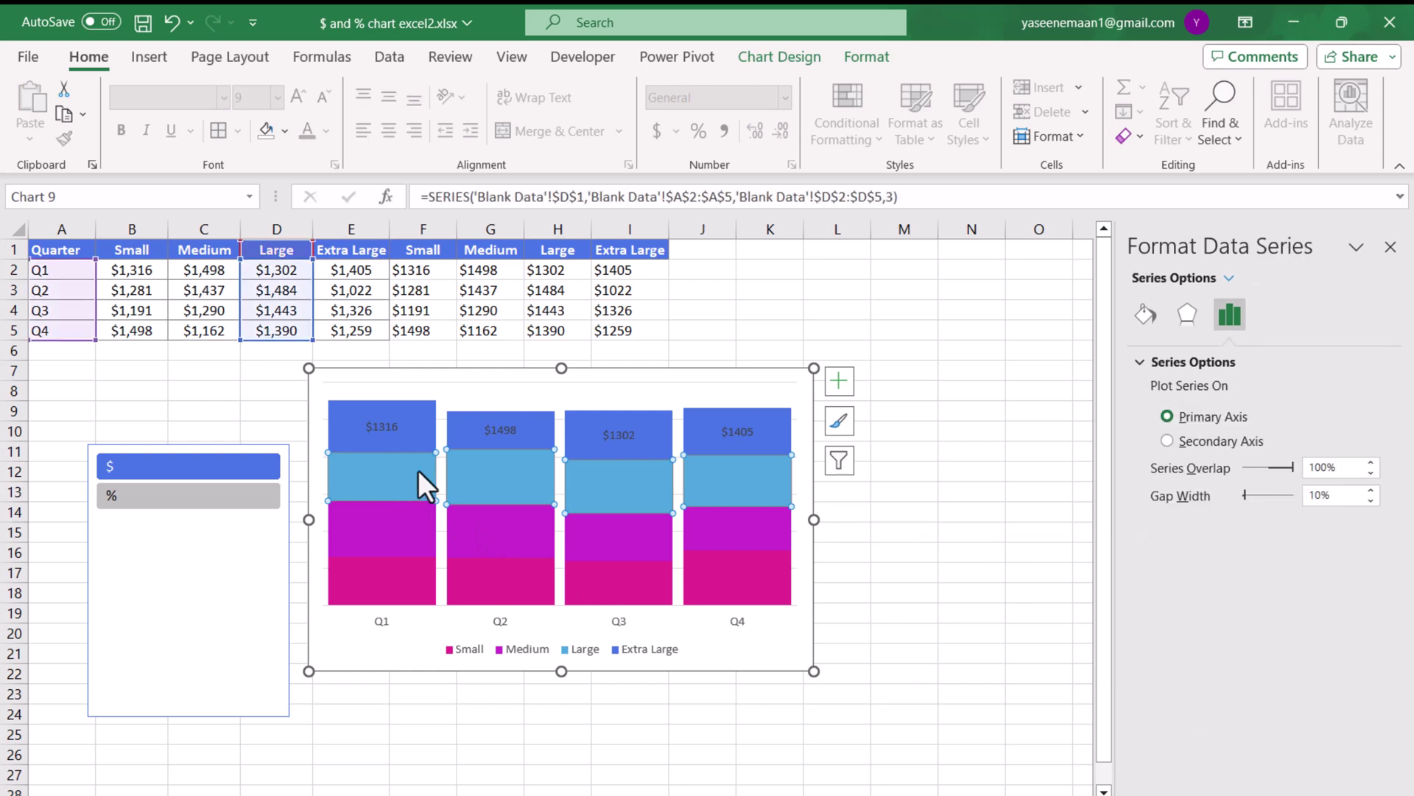
pyautogui.click(839, 382)
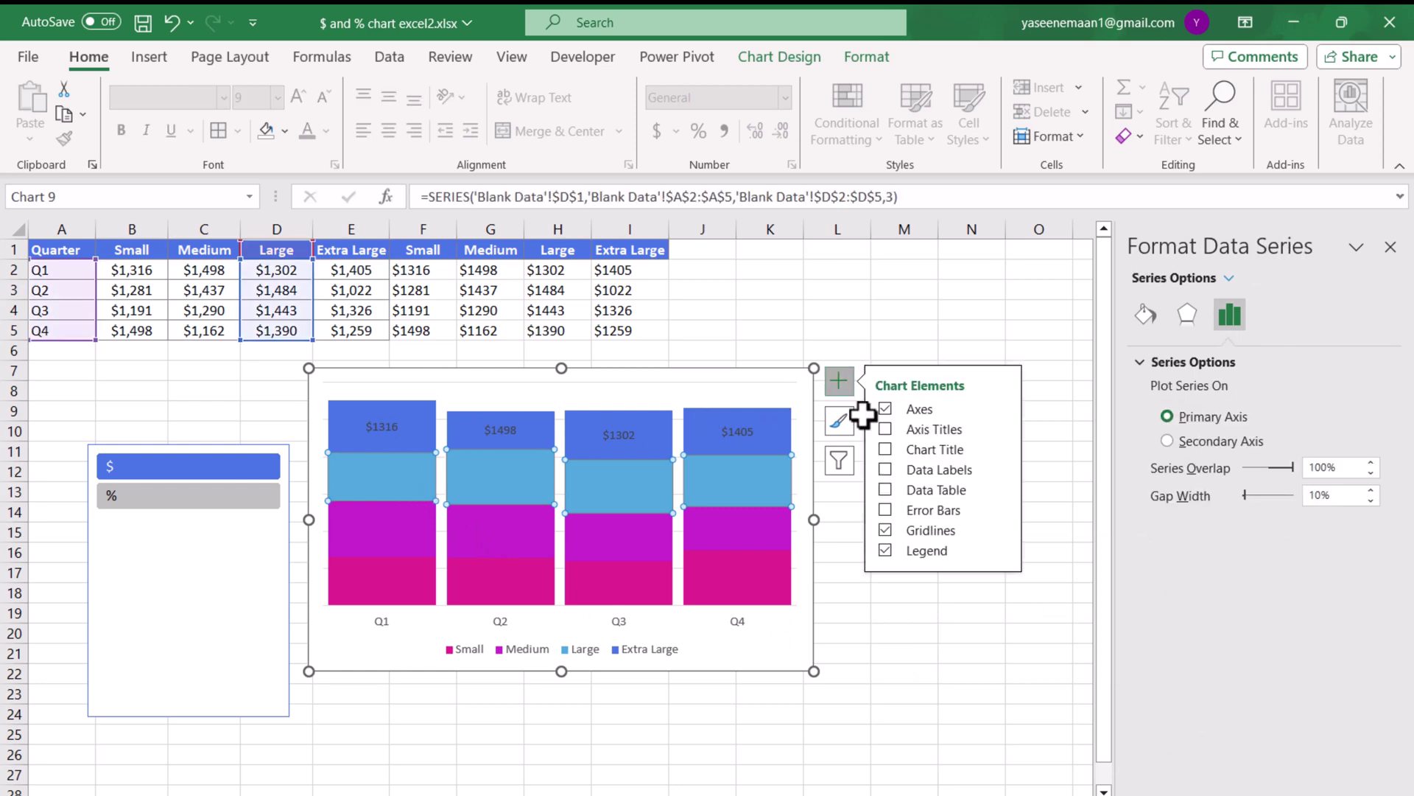
pyautogui.click(883, 469)
pyautogui.click(1003, 469)
pyautogui.click(1046, 590)
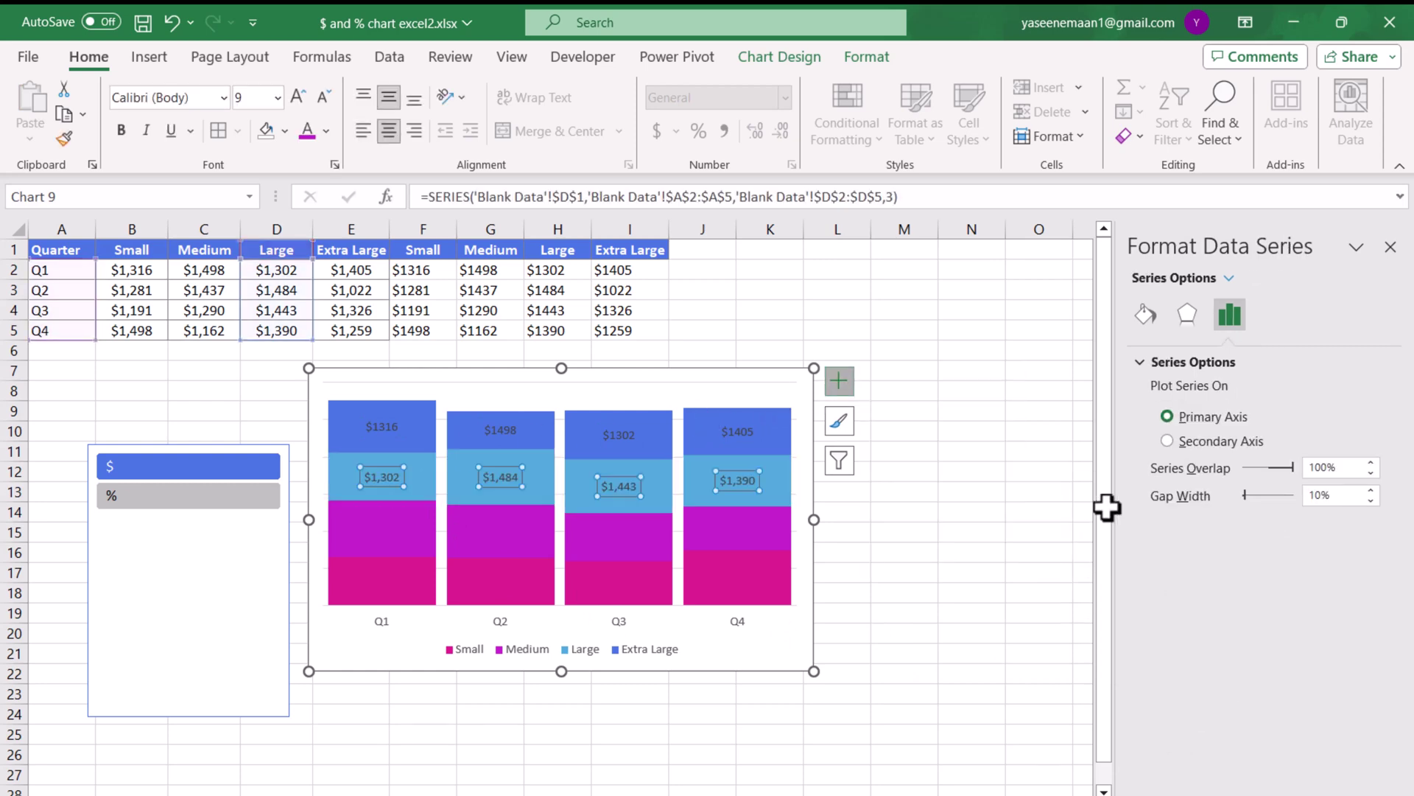
pyautogui.click(1273, 313)
pyautogui.click(1167, 489)
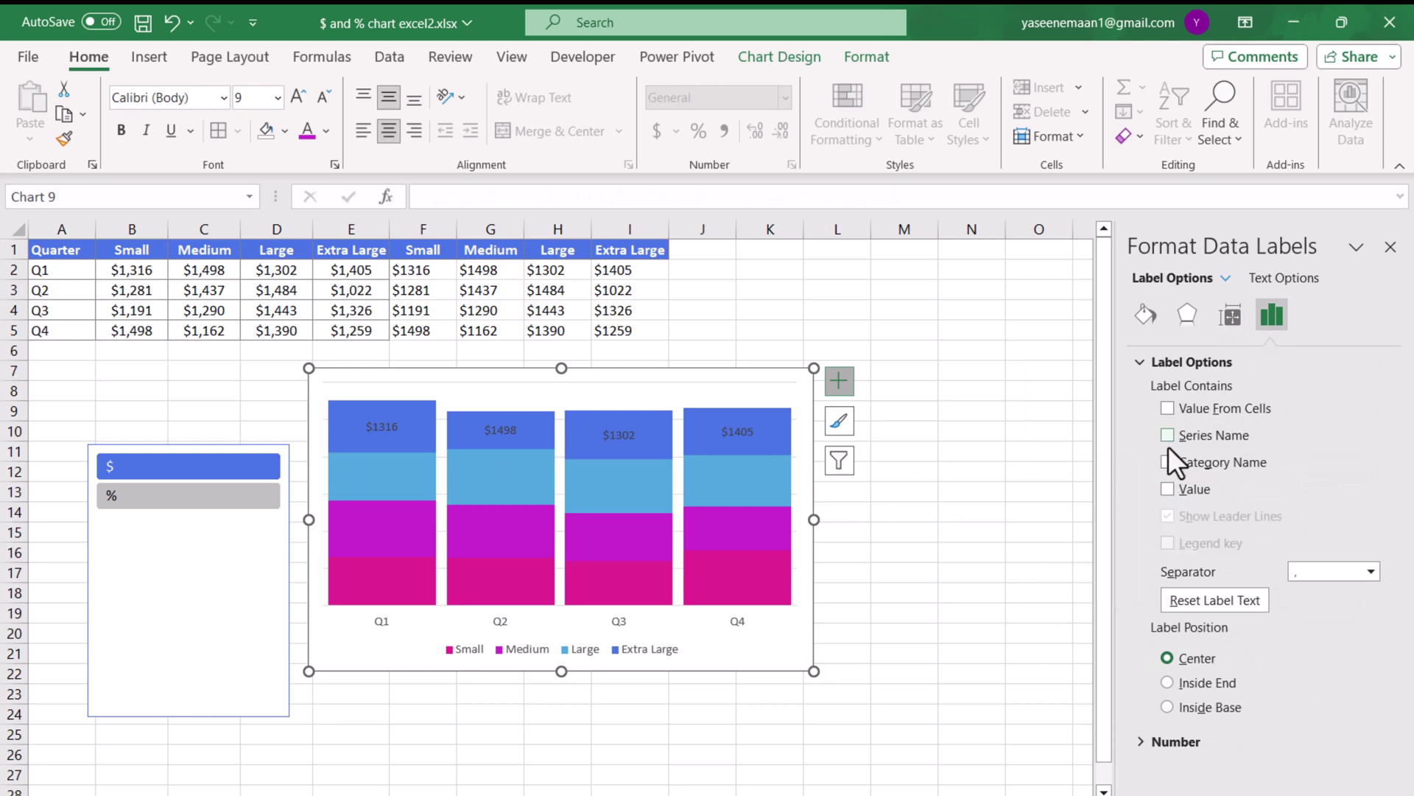
pyautogui.click(1168, 408)
pyautogui.moveTo(405, 289); pyautogui.dragTo(649, 290)
pyautogui.press('Return')
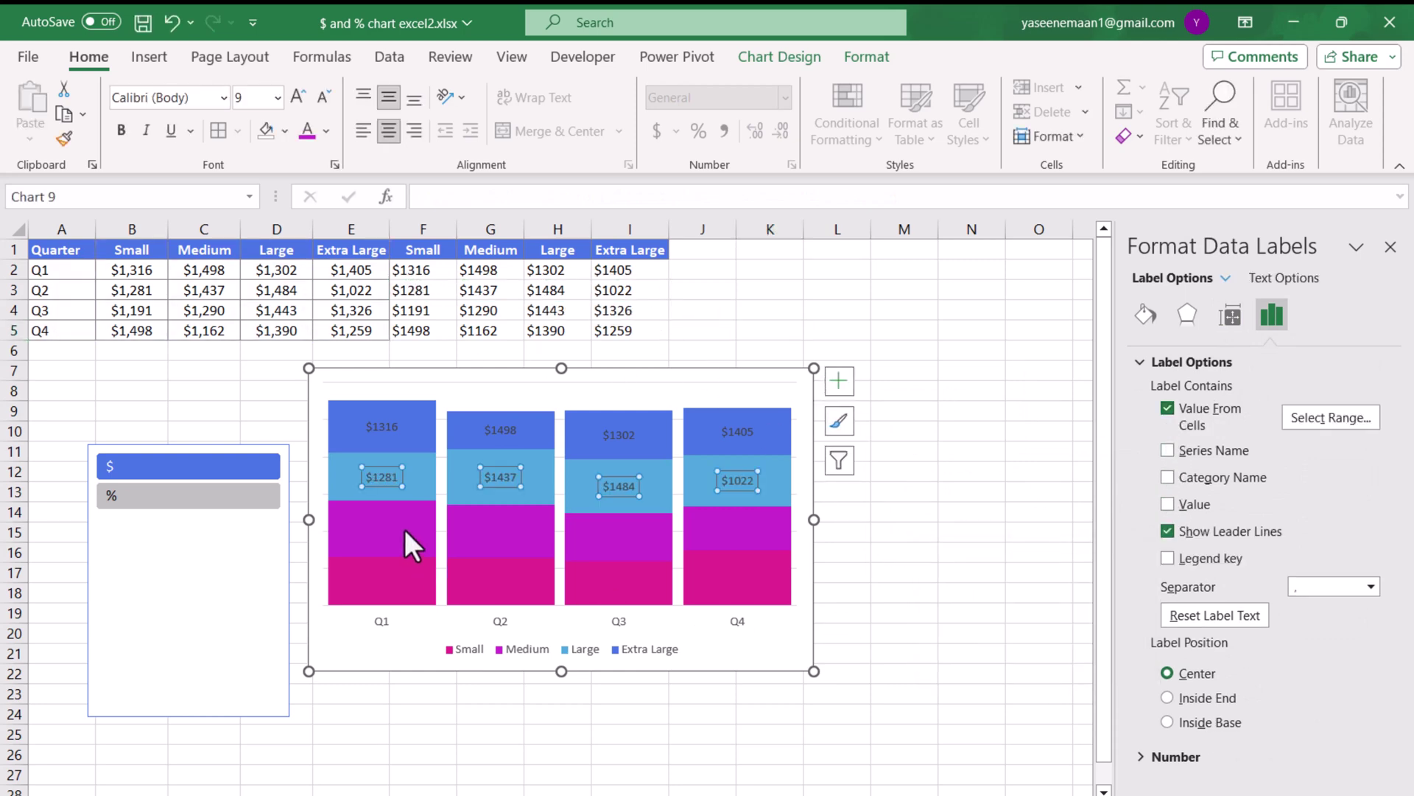
pyautogui.click(404, 529)
pyautogui.click(736, 545)
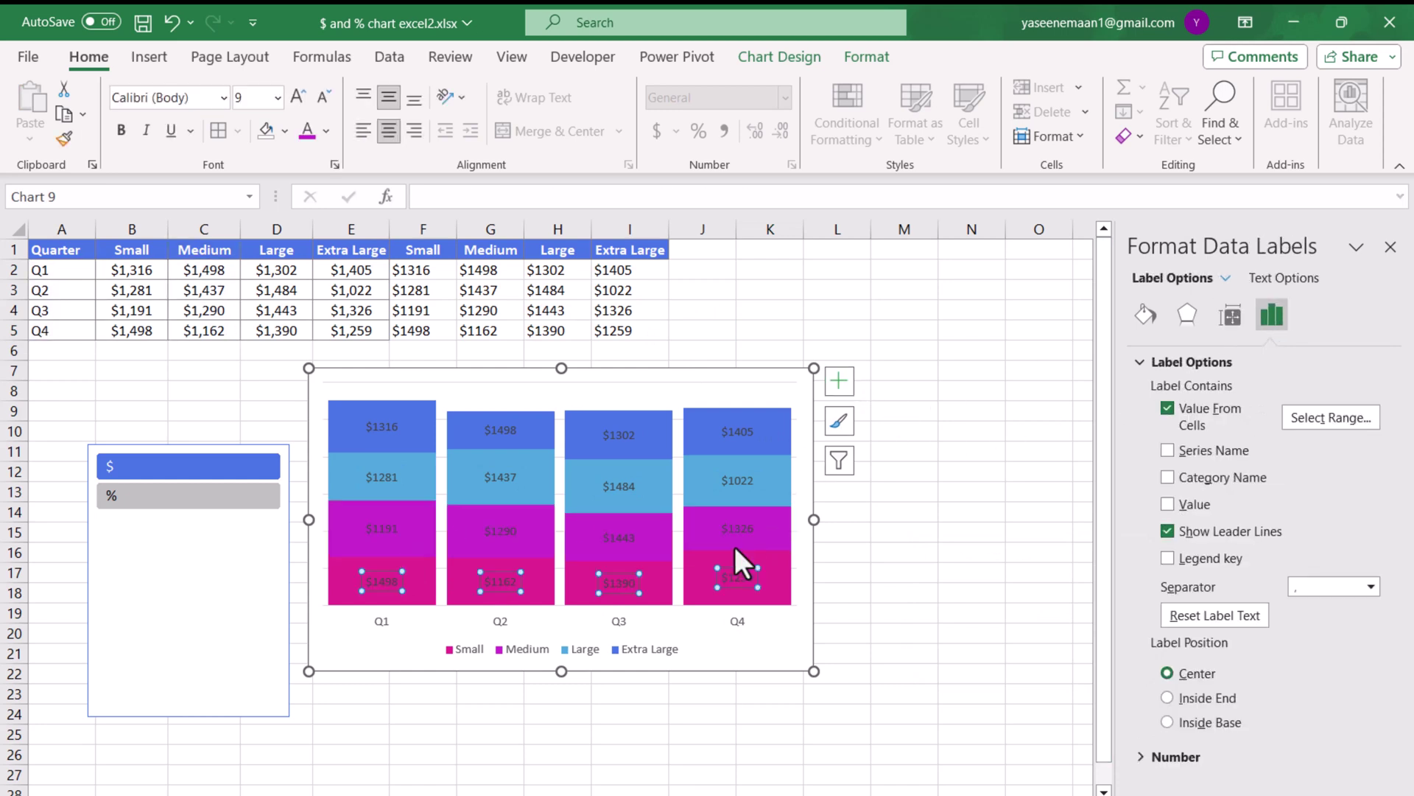
pyautogui.click(395, 429)
pyautogui.click(304, 98)
pyautogui.click(303, 97)
pyautogui.click(303, 97)
pyautogui.click(304, 97)
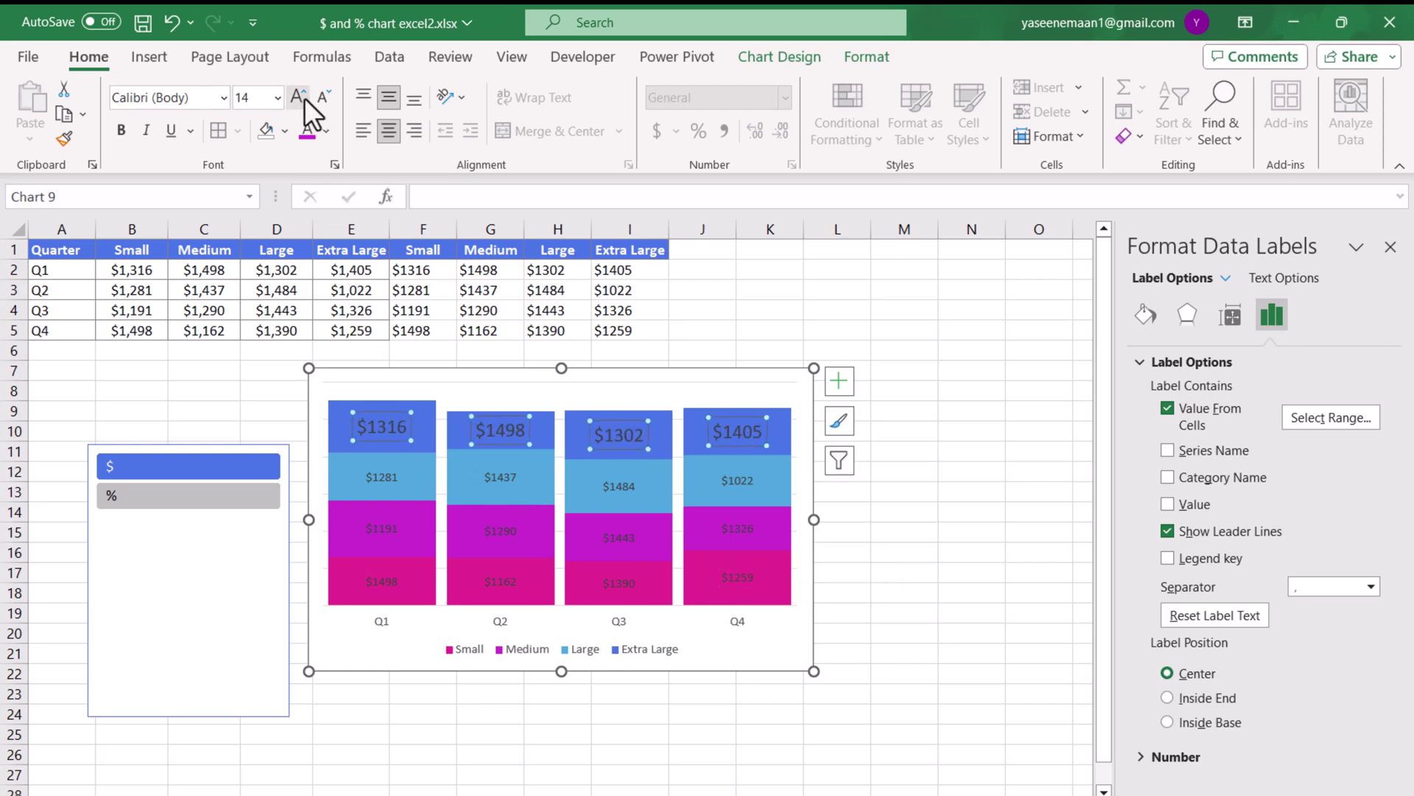
pyautogui.click(325, 131)
pyautogui.click(305, 216)
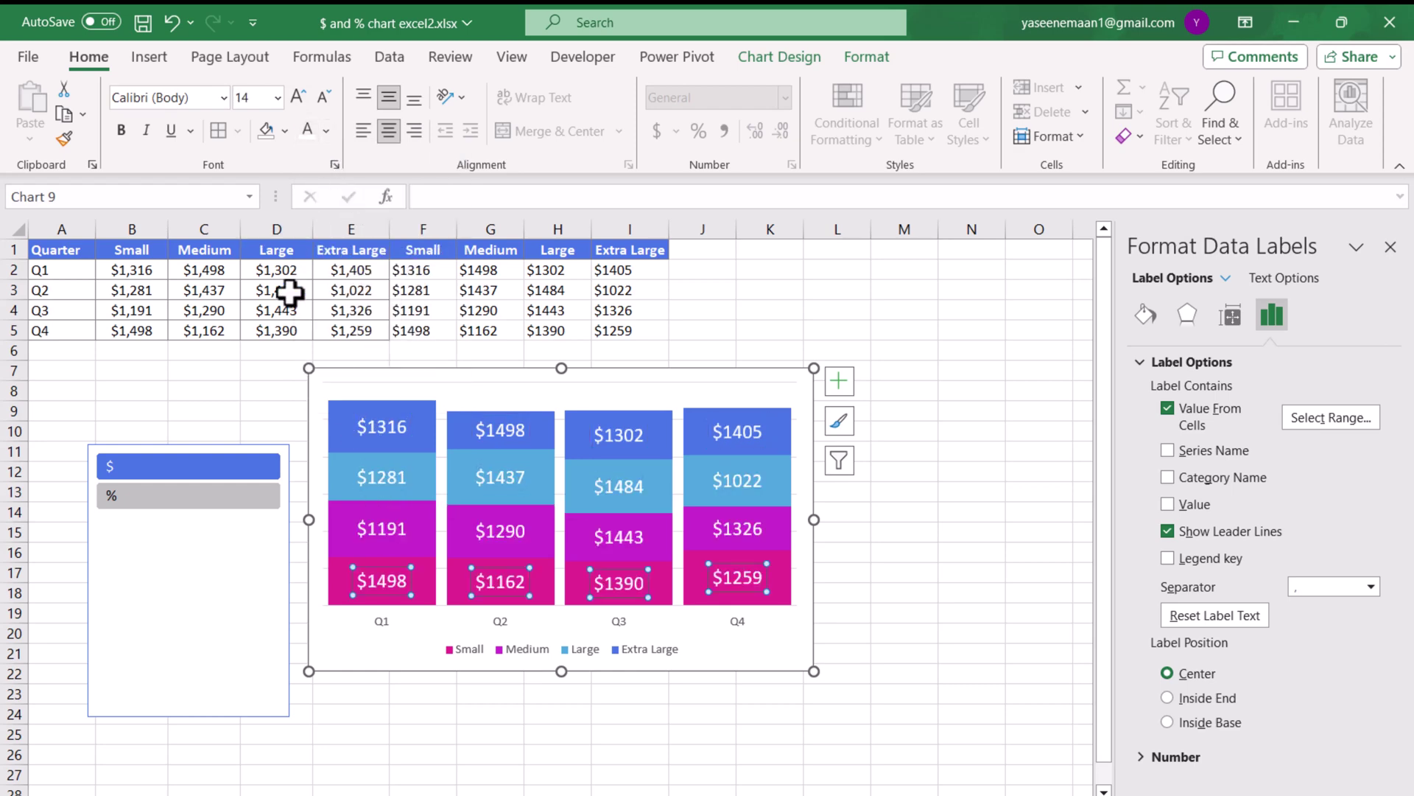
pyautogui.click(245, 496)
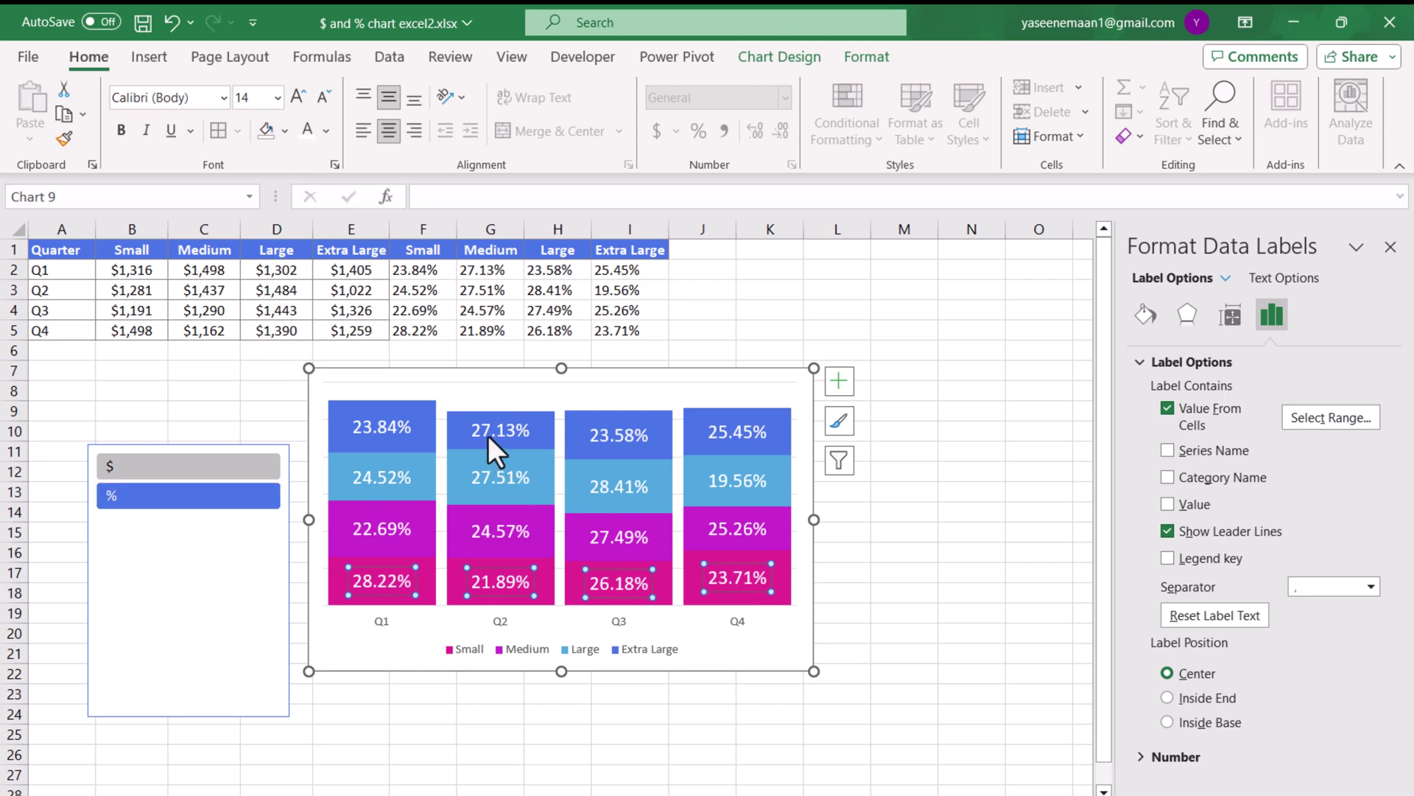
pyautogui.click(198, 466)
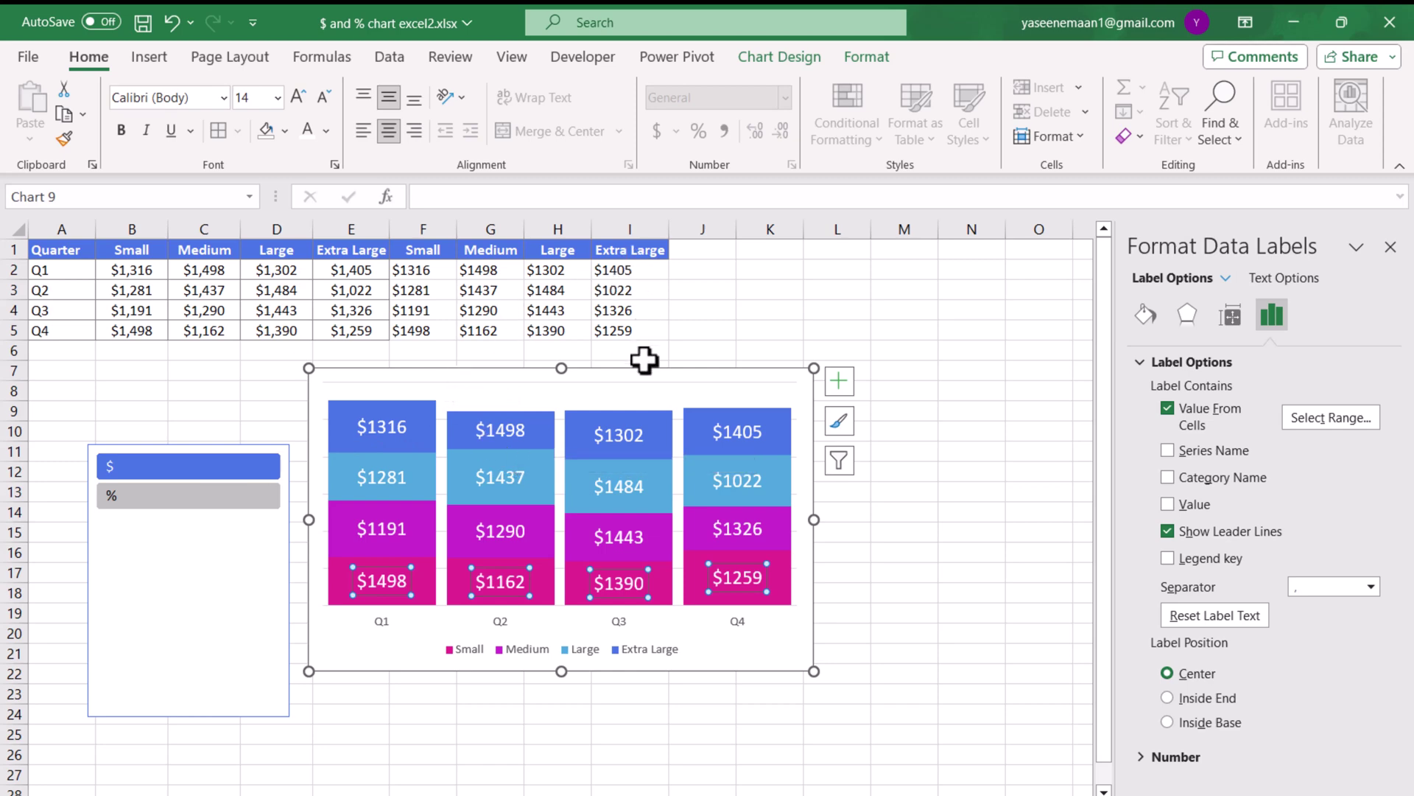
# Set the chart area to not move or size with cells
pyautogui.rightClick(642, 366)
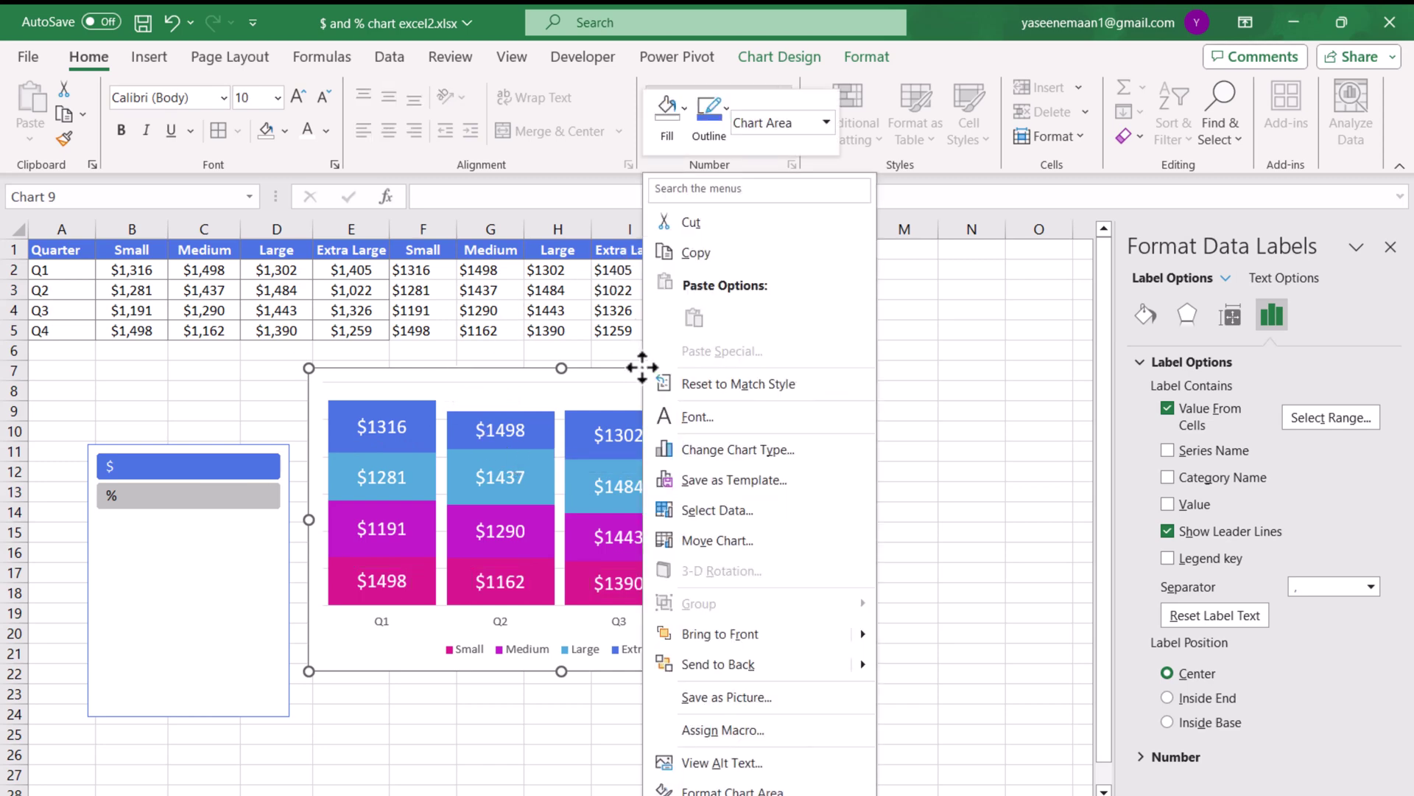
pyautogui.click(733, 789)
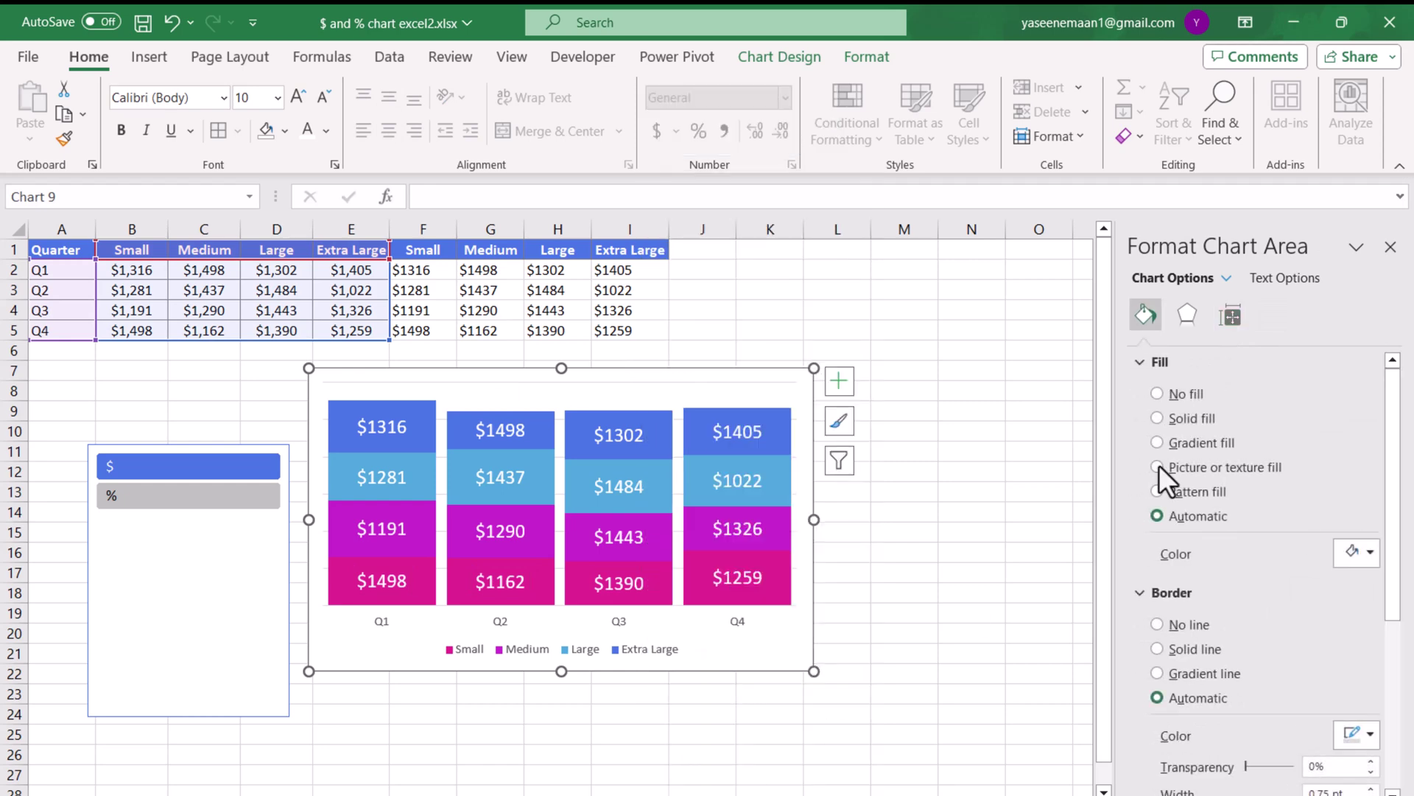
pyautogui.click(1239, 324)
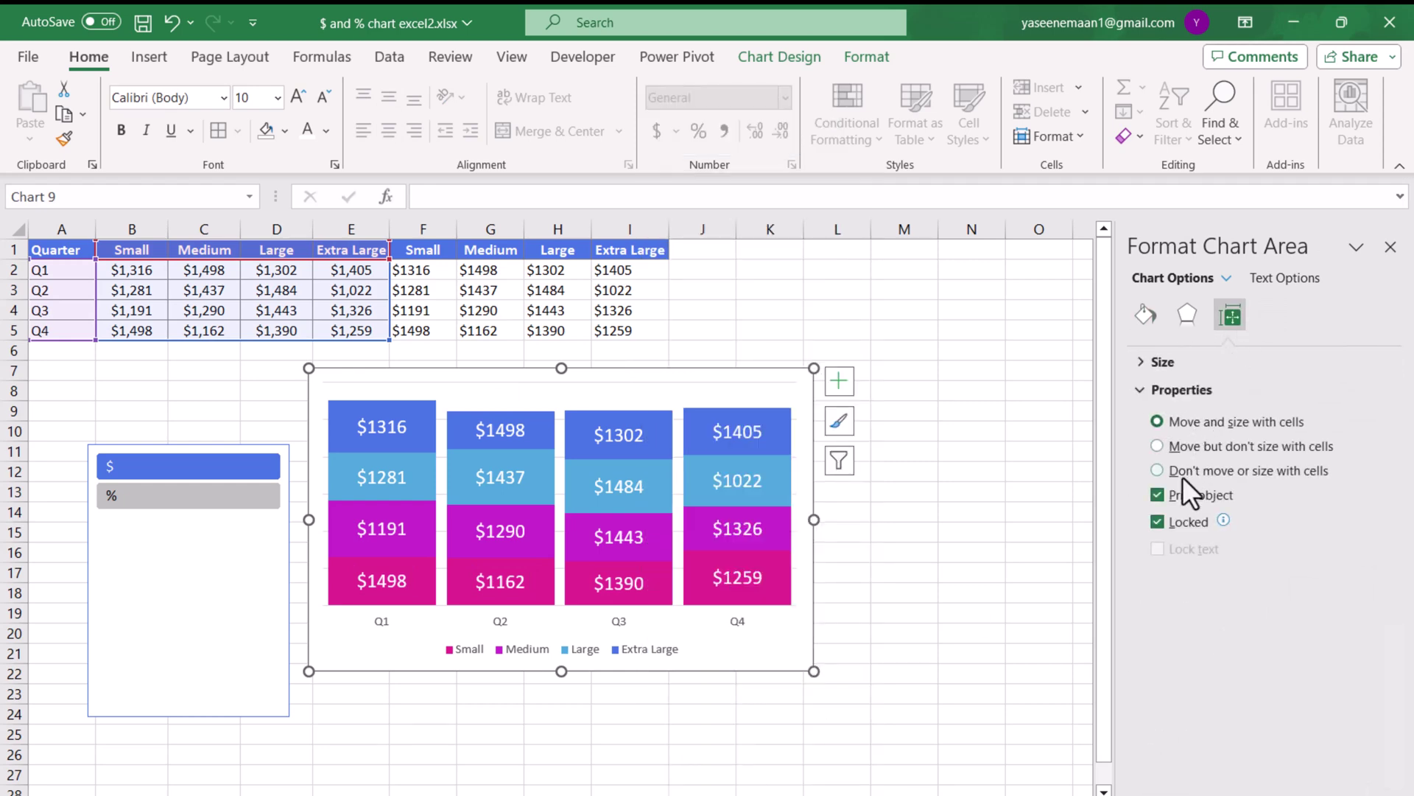
pyautogui.click(1182, 475)
# Bring up the $/% slicer's Size and Properties settings
pyautogui.click(214, 446)
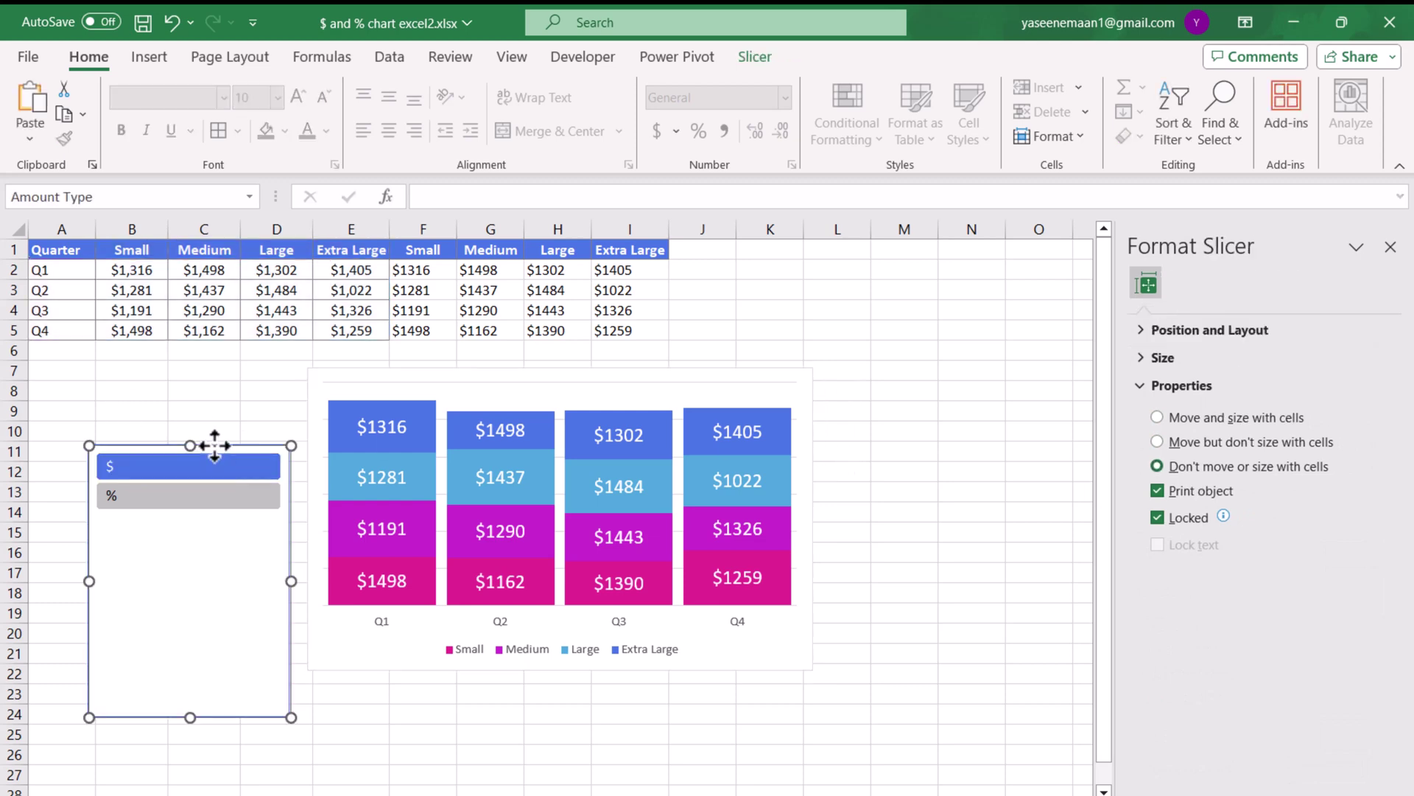
pyautogui.rightClick(214, 446)
pyautogui.click(316, 786)
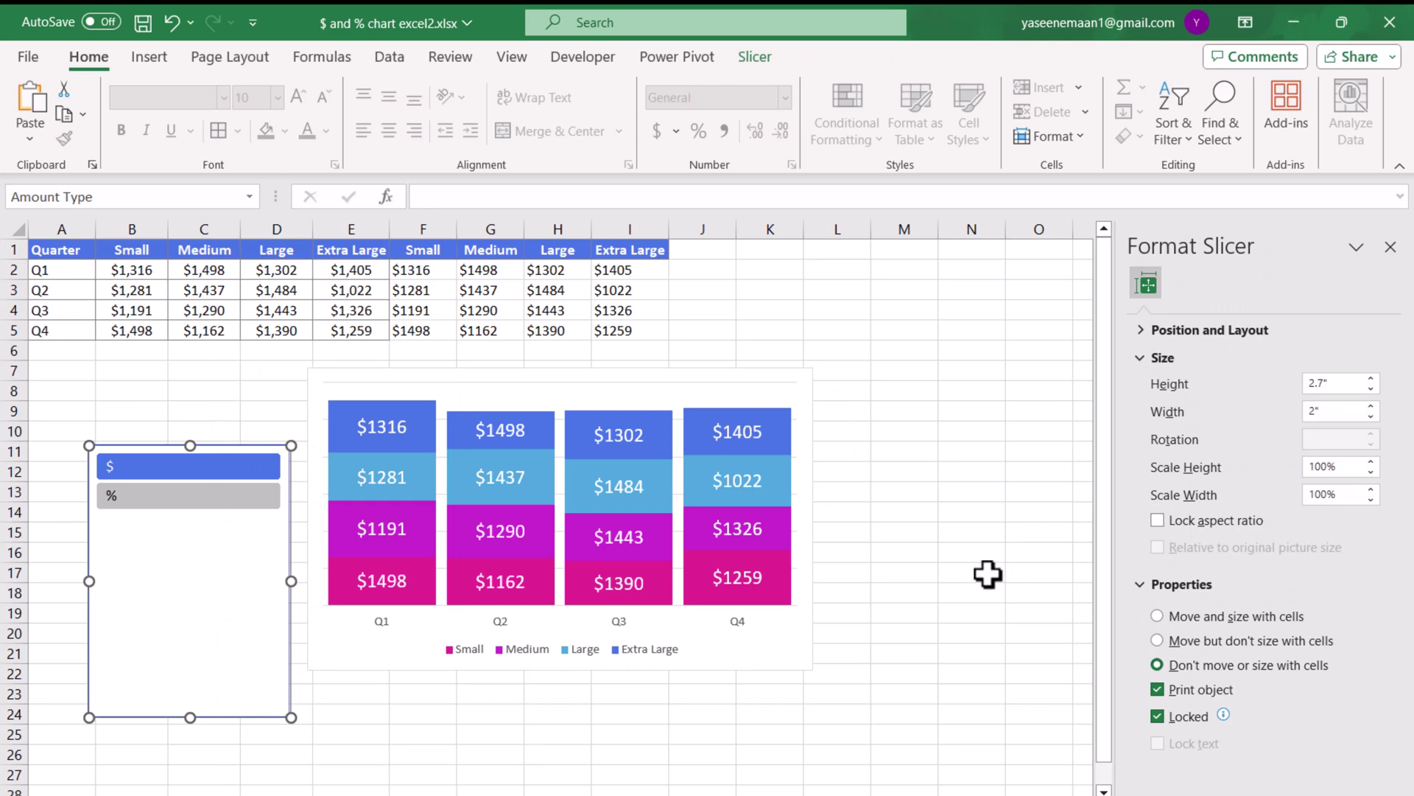
# Hide helper columns F through I
pyautogui.click(417, 372)
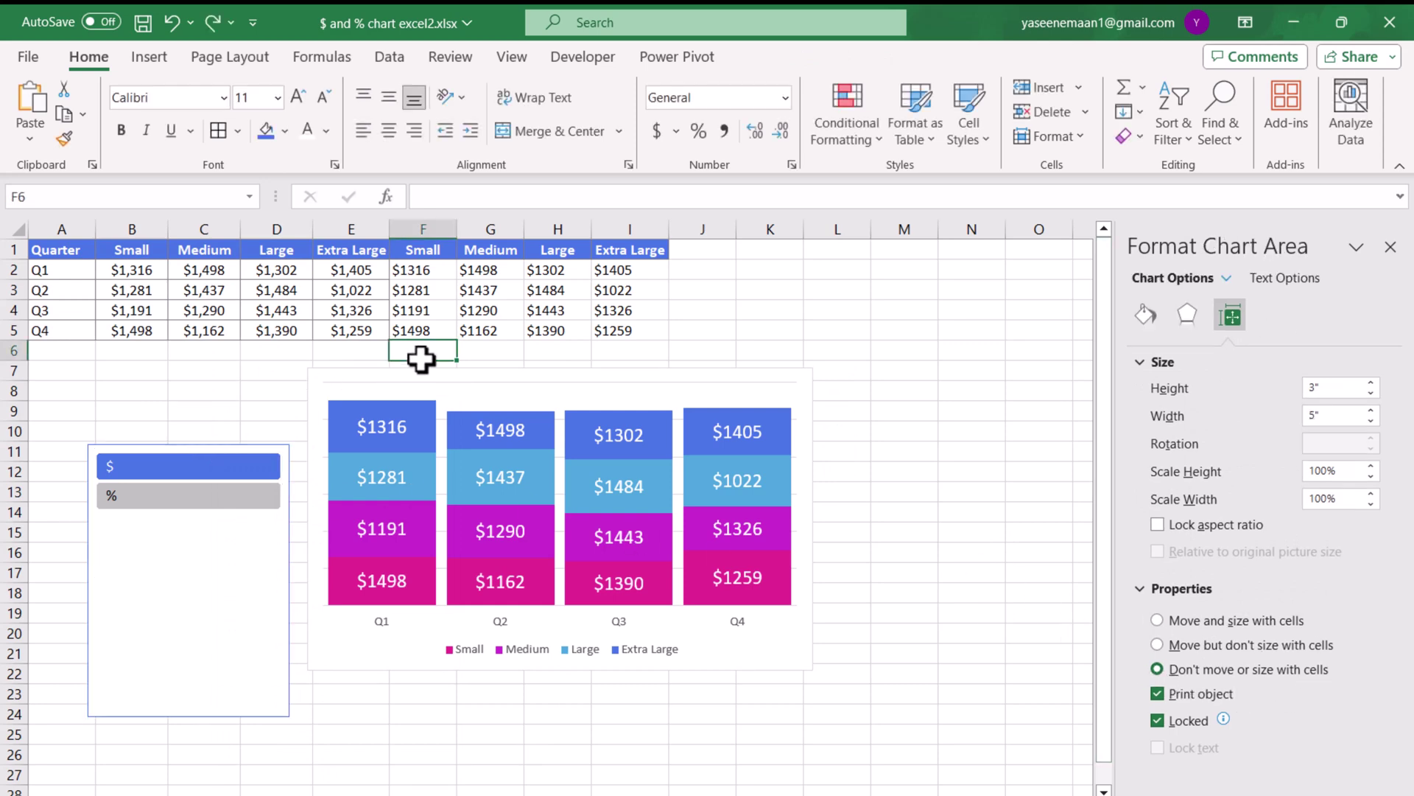
pyautogui.click(420, 354)
pyautogui.click(424, 229)
pyautogui.moveTo(424, 225); pyautogui.dragTo(628, 227)
pyautogui.rightClick(625, 232)
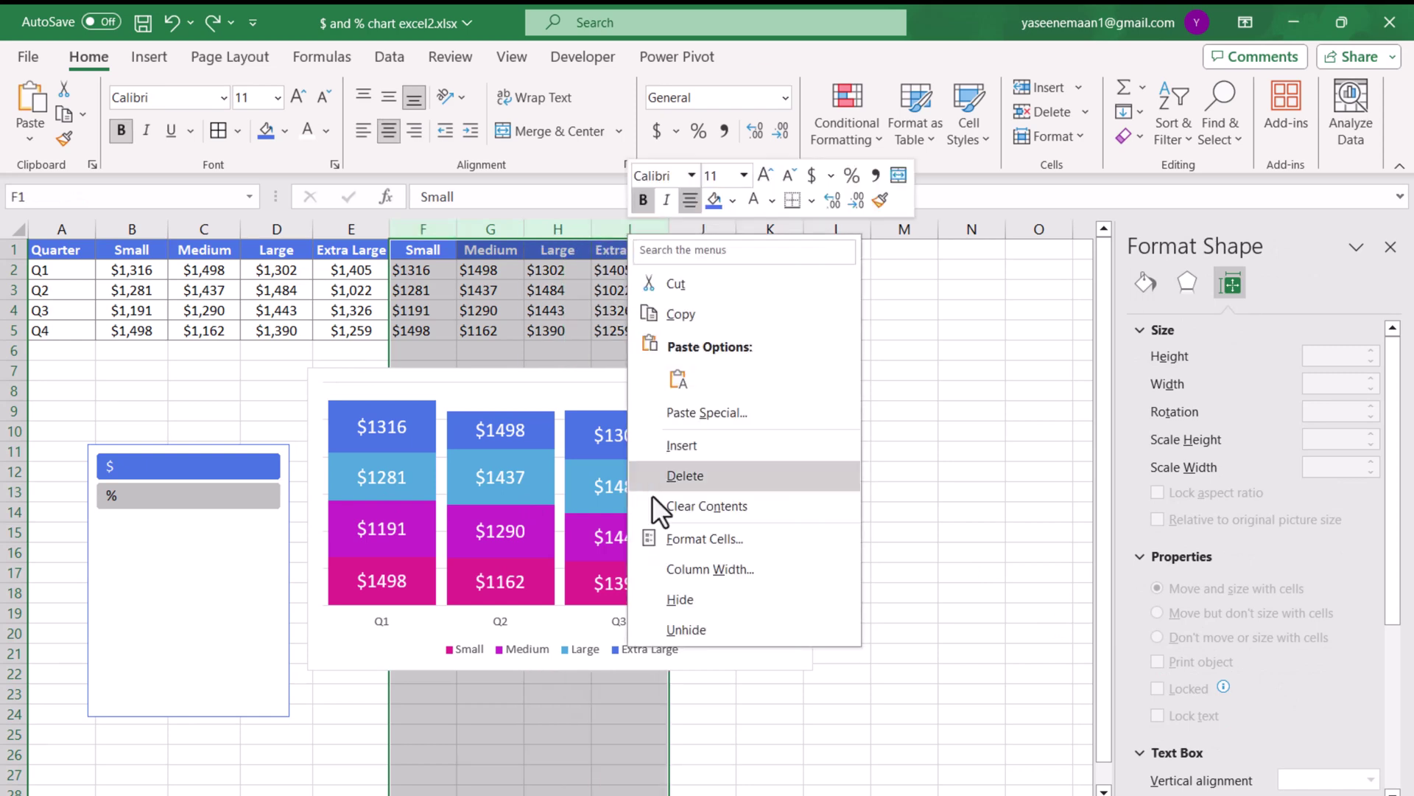
pyautogui.click(674, 594)
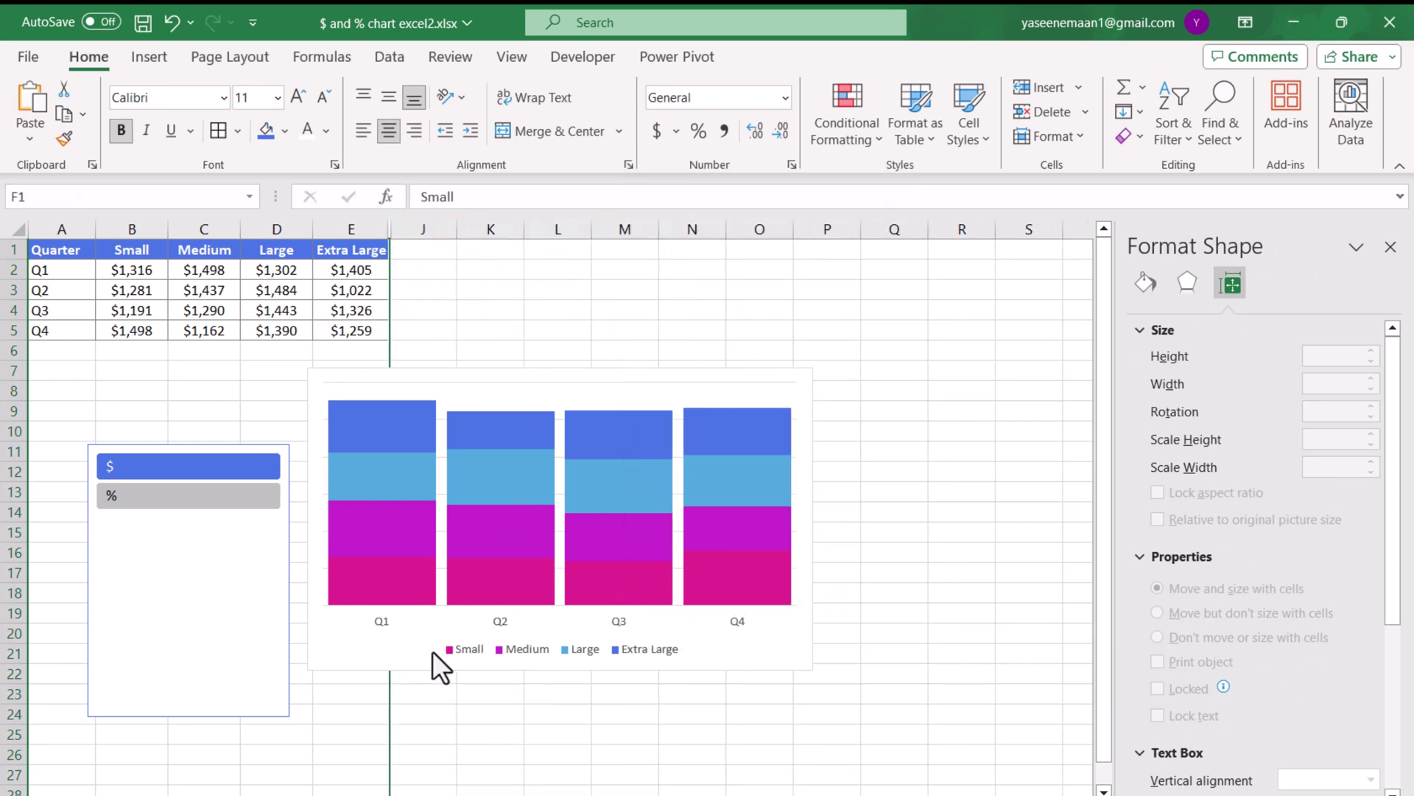
# Make the chart show data in hidden rows and columns
pyautogui.click(410, 372)
pyautogui.click(779, 57)
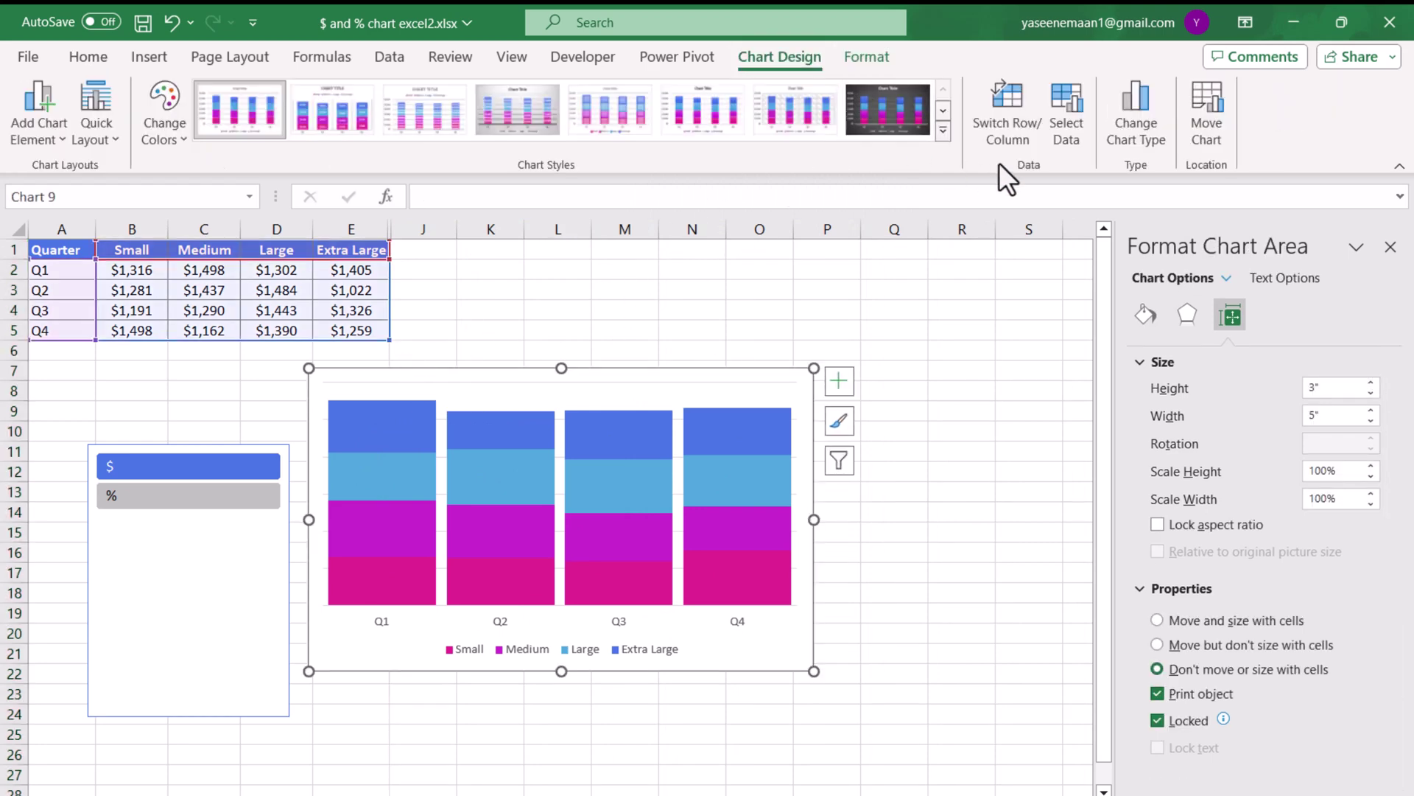
pyautogui.click(1076, 134)
pyautogui.click(800, 758)
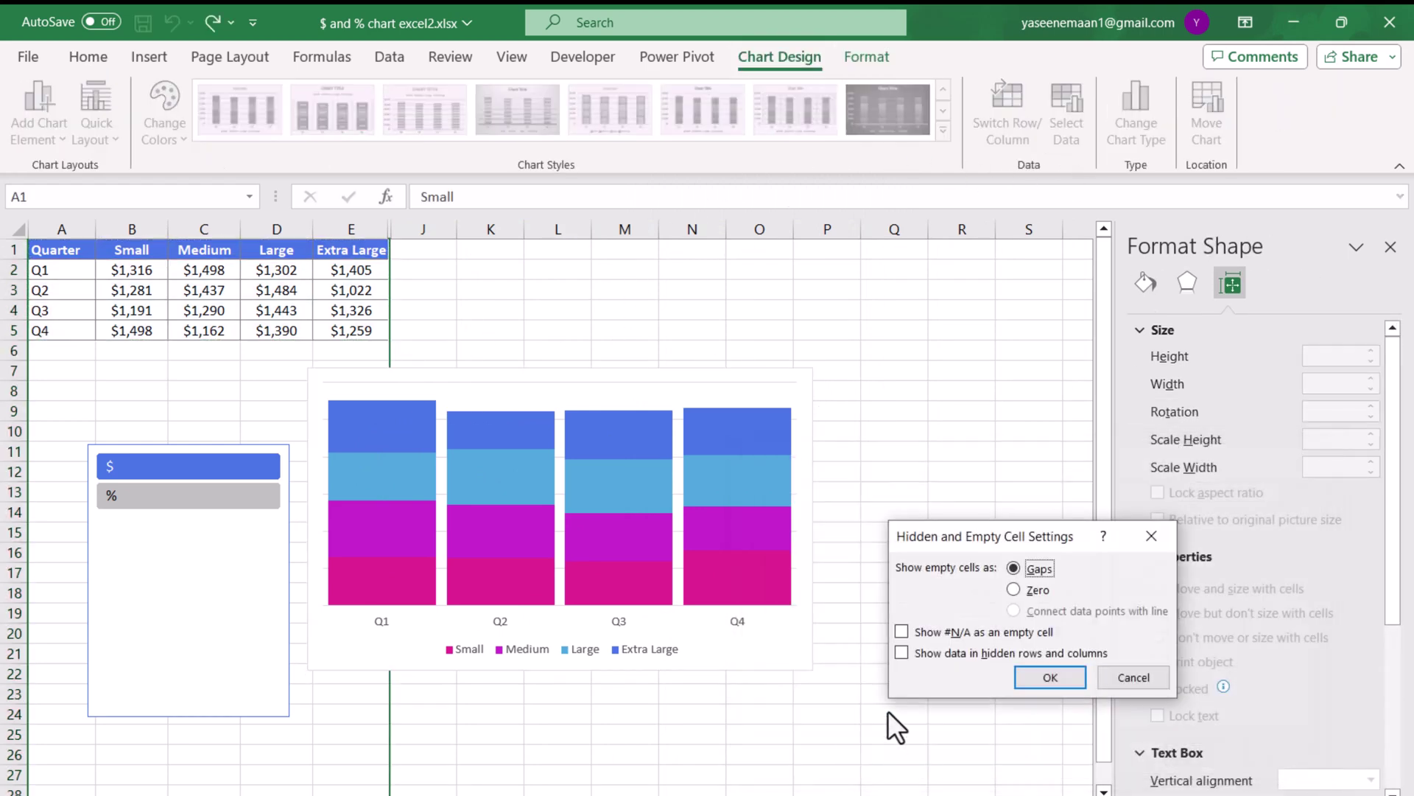
pyautogui.click(916, 651)
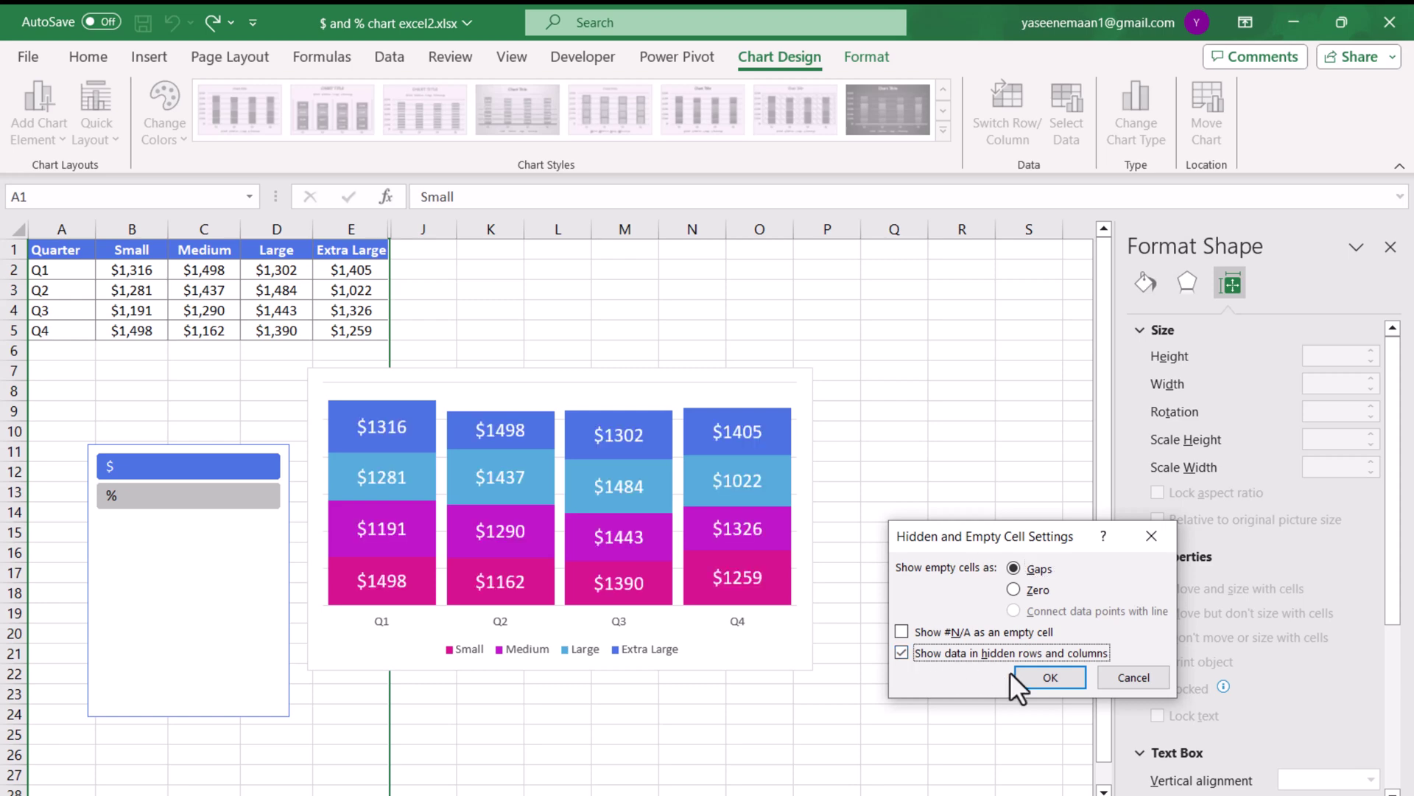
pyautogui.click(1055, 683)
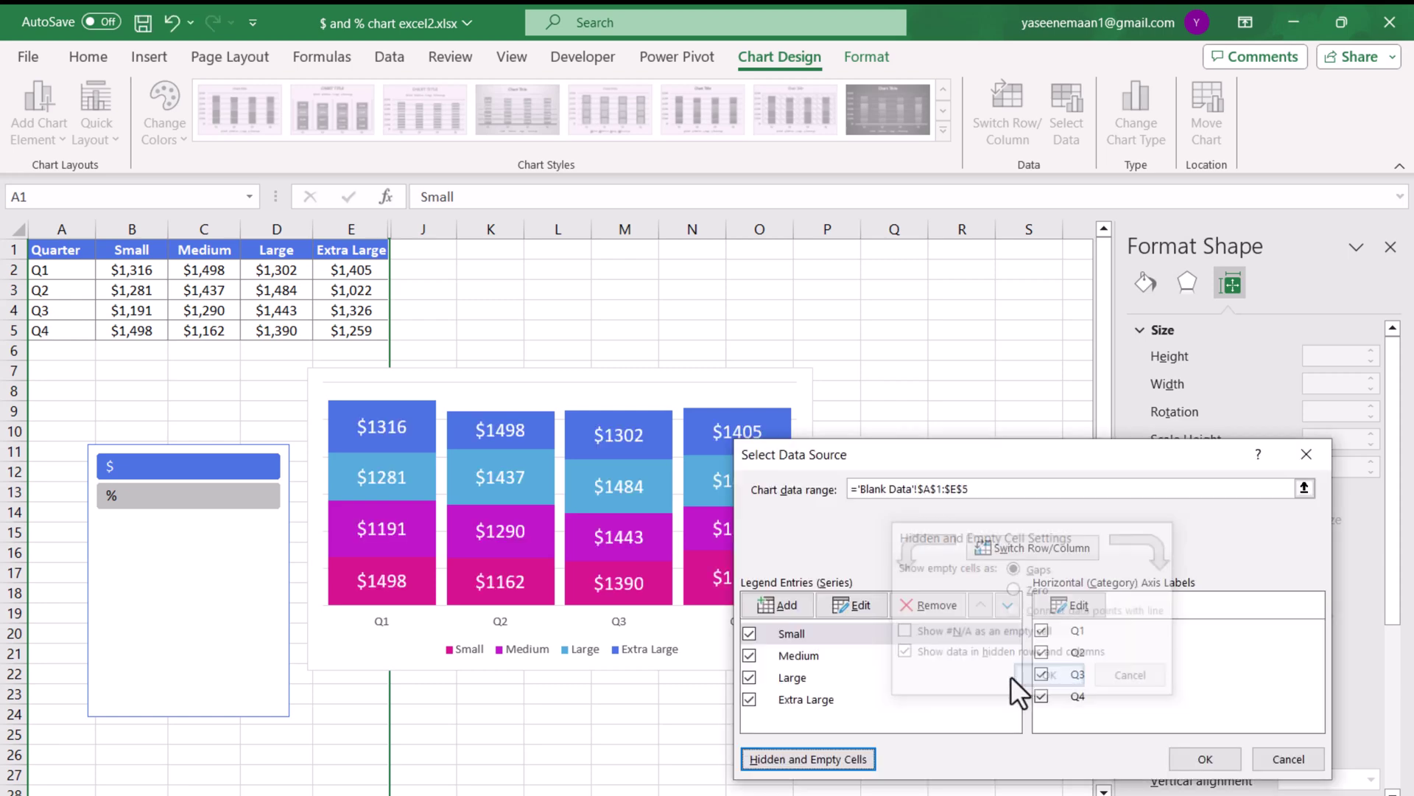
pyautogui.click(1202, 759)
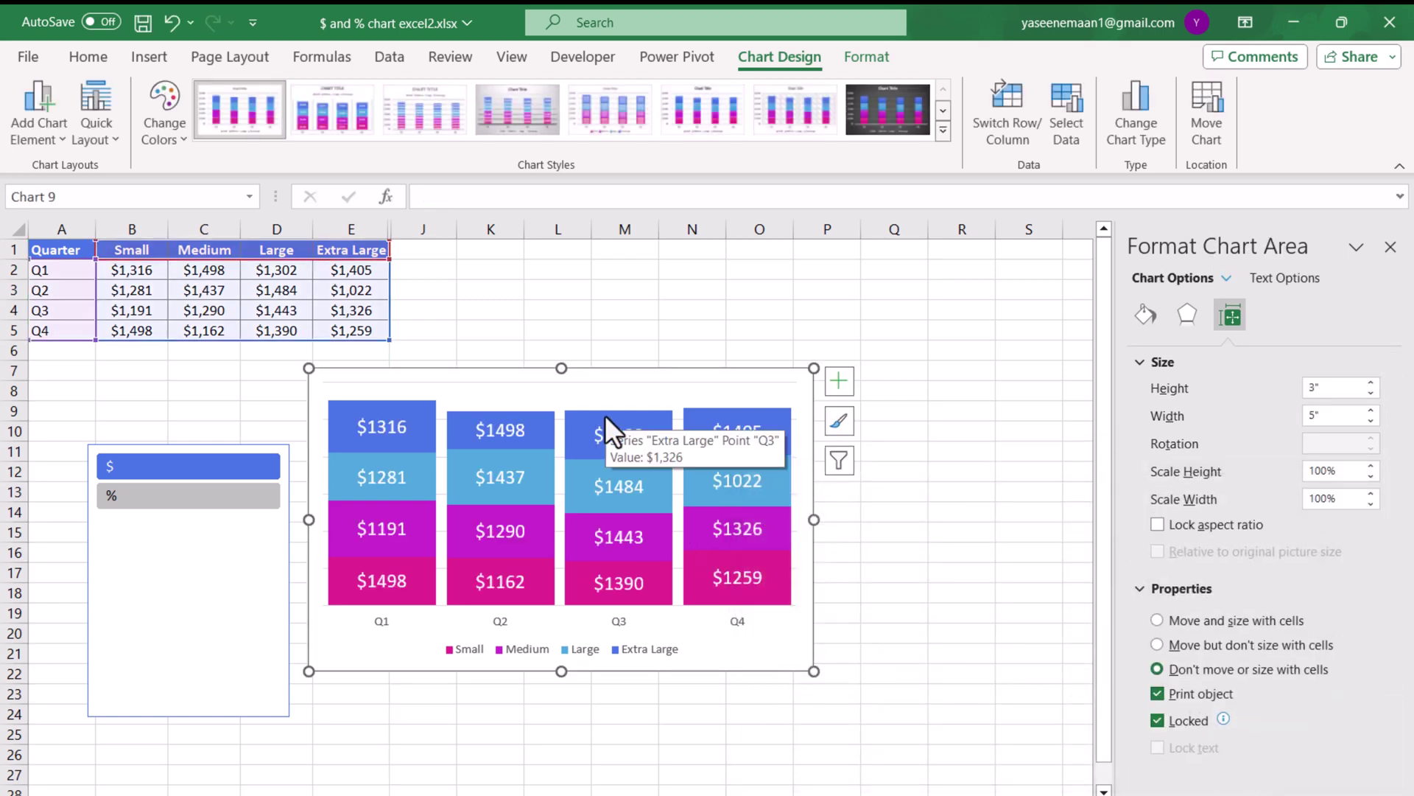
# Shift the chart right, make the $/% slicer a wide thin strip above it, and hide gridlines
pyautogui.moveTo(521, 367); pyautogui.dragTo(604, 395)
pyautogui.moveTo(265, 440); pyautogui.dragTo(533, 370)
pyautogui.moveTo(497, 632); pyautogui.dragTo(521, 414)
pyautogui.moveTo(595, 386); pyautogui.dragTo(893, 391)
pyautogui.click(558, 329)
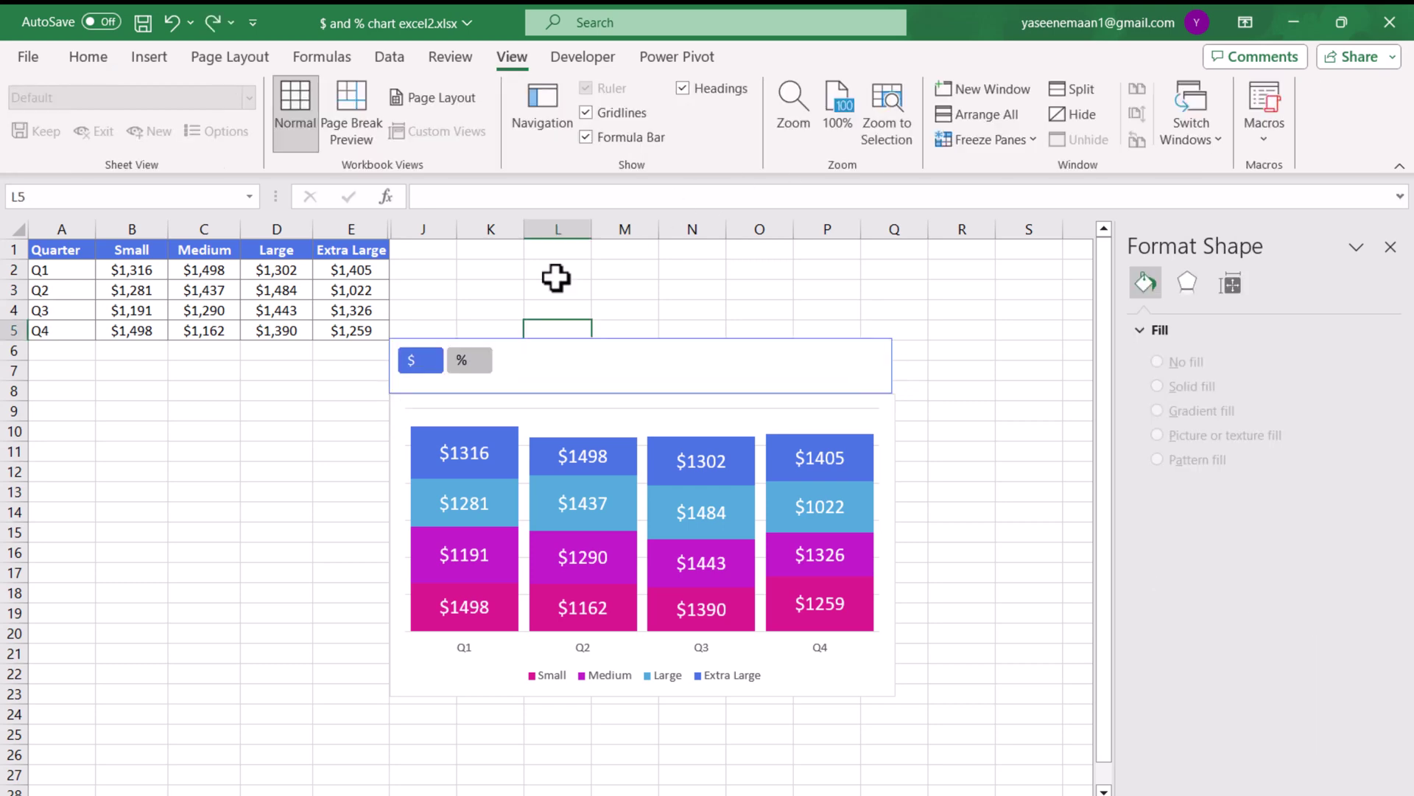
pyautogui.click(614, 113)
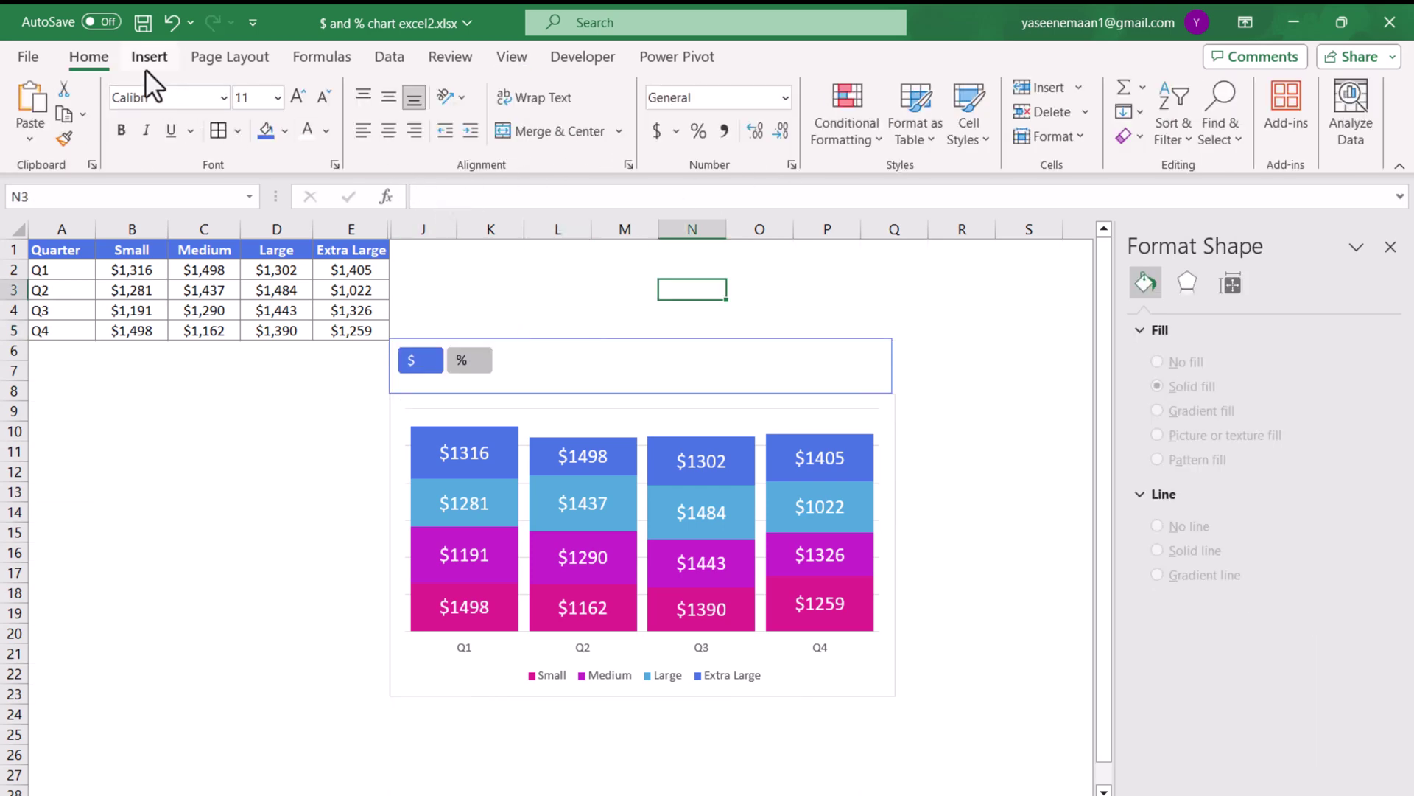
# Add a text box above the slicer reading "Data Label"
pyautogui.click(145, 65)
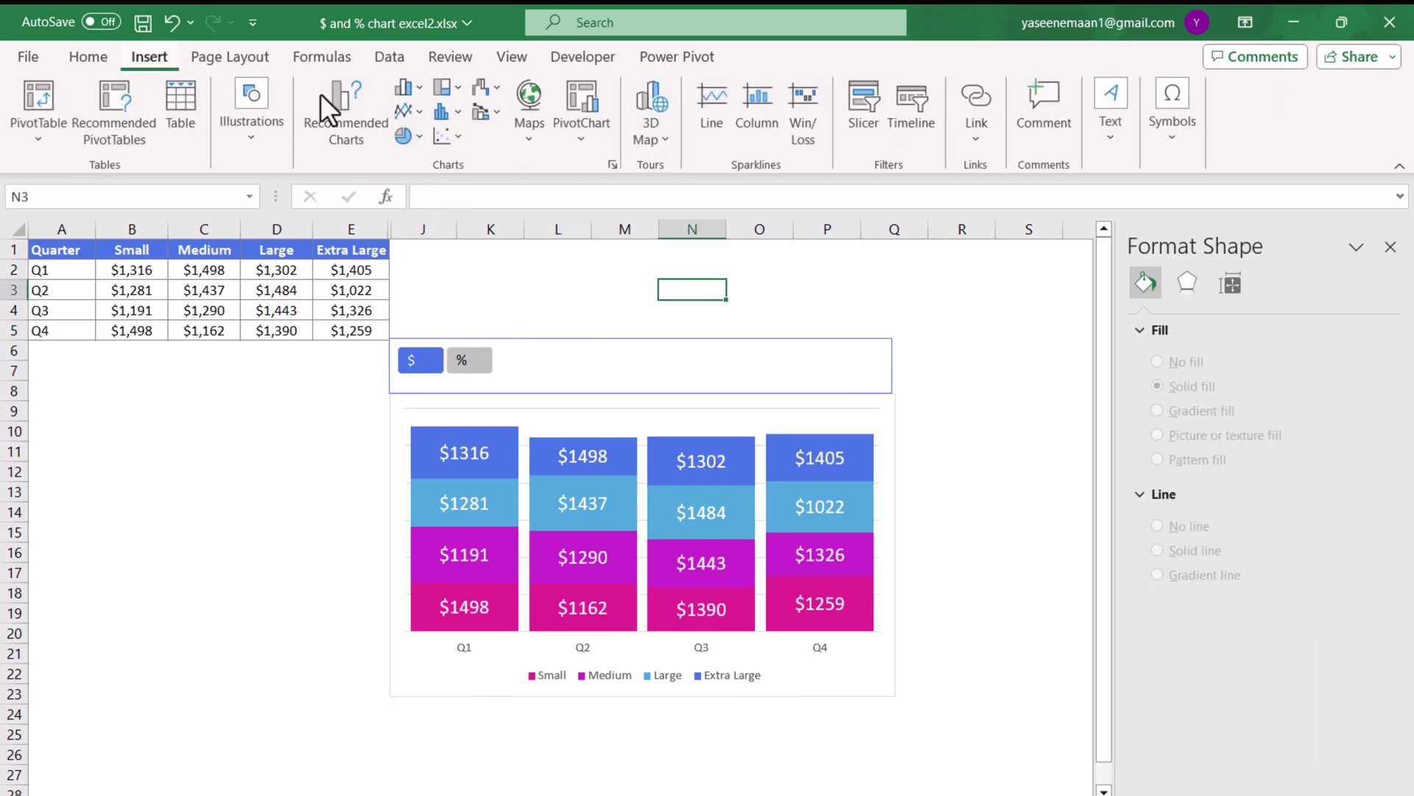
pyautogui.click(1127, 143)
pyautogui.click(1112, 202)
pyautogui.moveTo(543, 307); pyautogui.dragTo(887, 325)
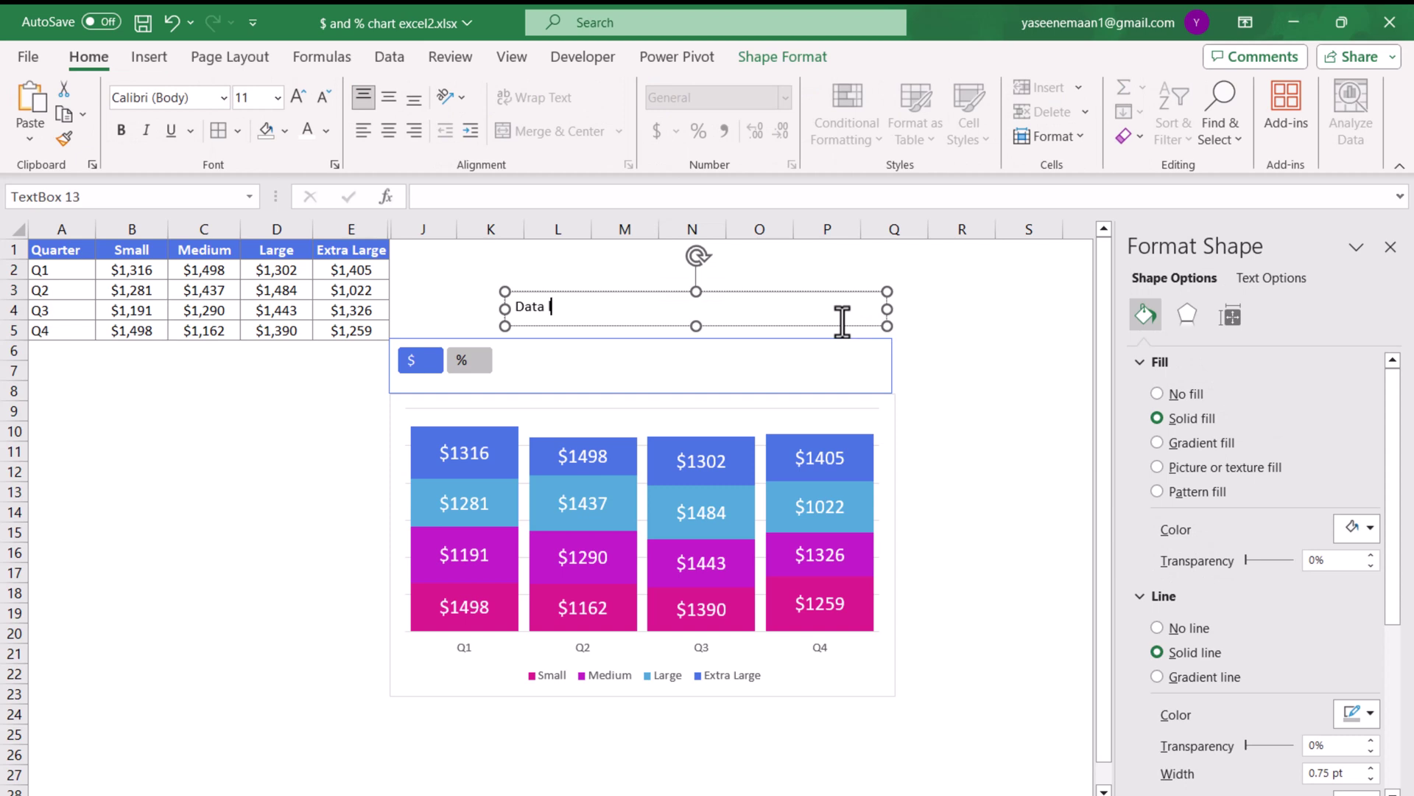
pyautogui.write('Data Label')
# Give the Data Label text box no fill and no outline, and place it beside the $ and % buttons
pyautogui.click(795, 61)
pyautogui.click(538, 90)
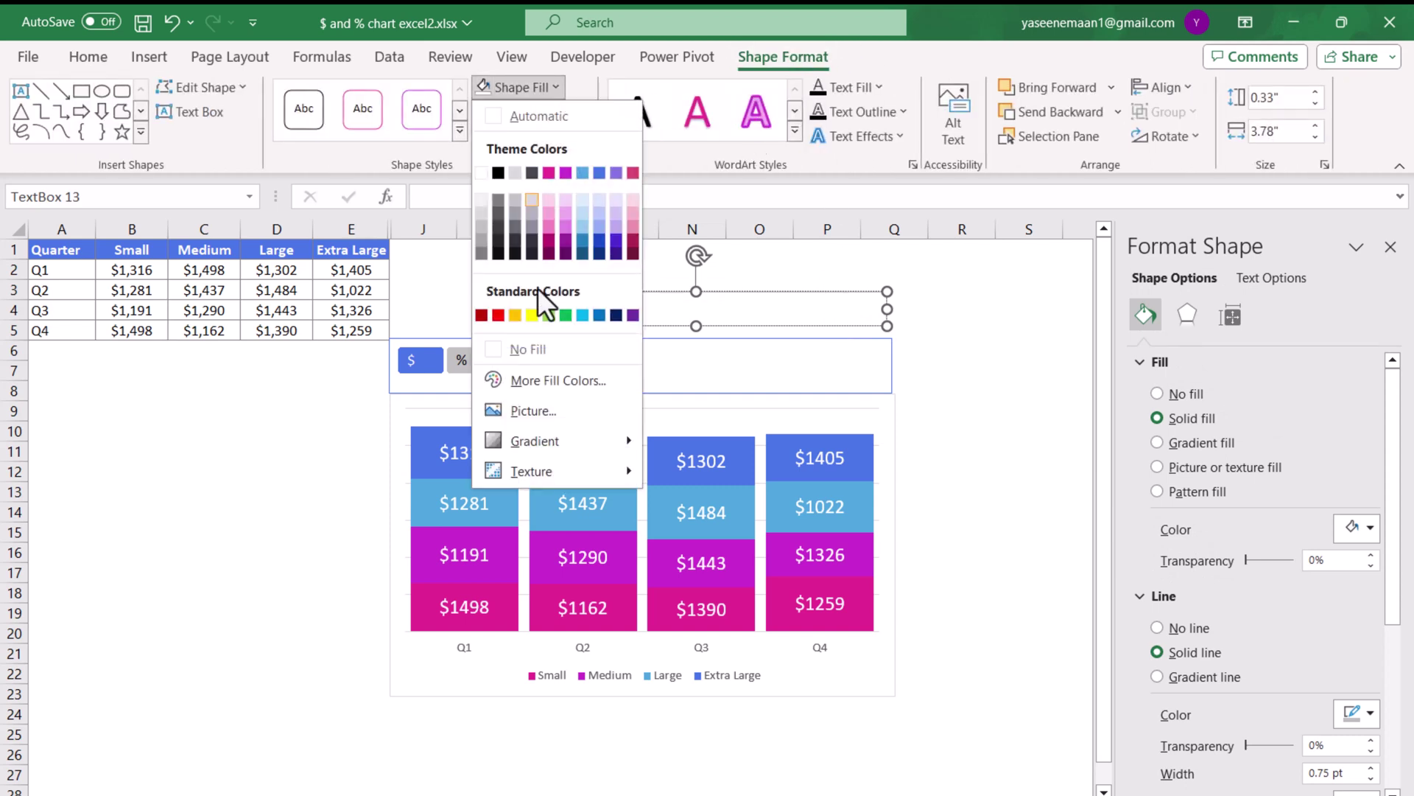
pyautogui.click(516, 355)
pyautogui.click(541, 106)
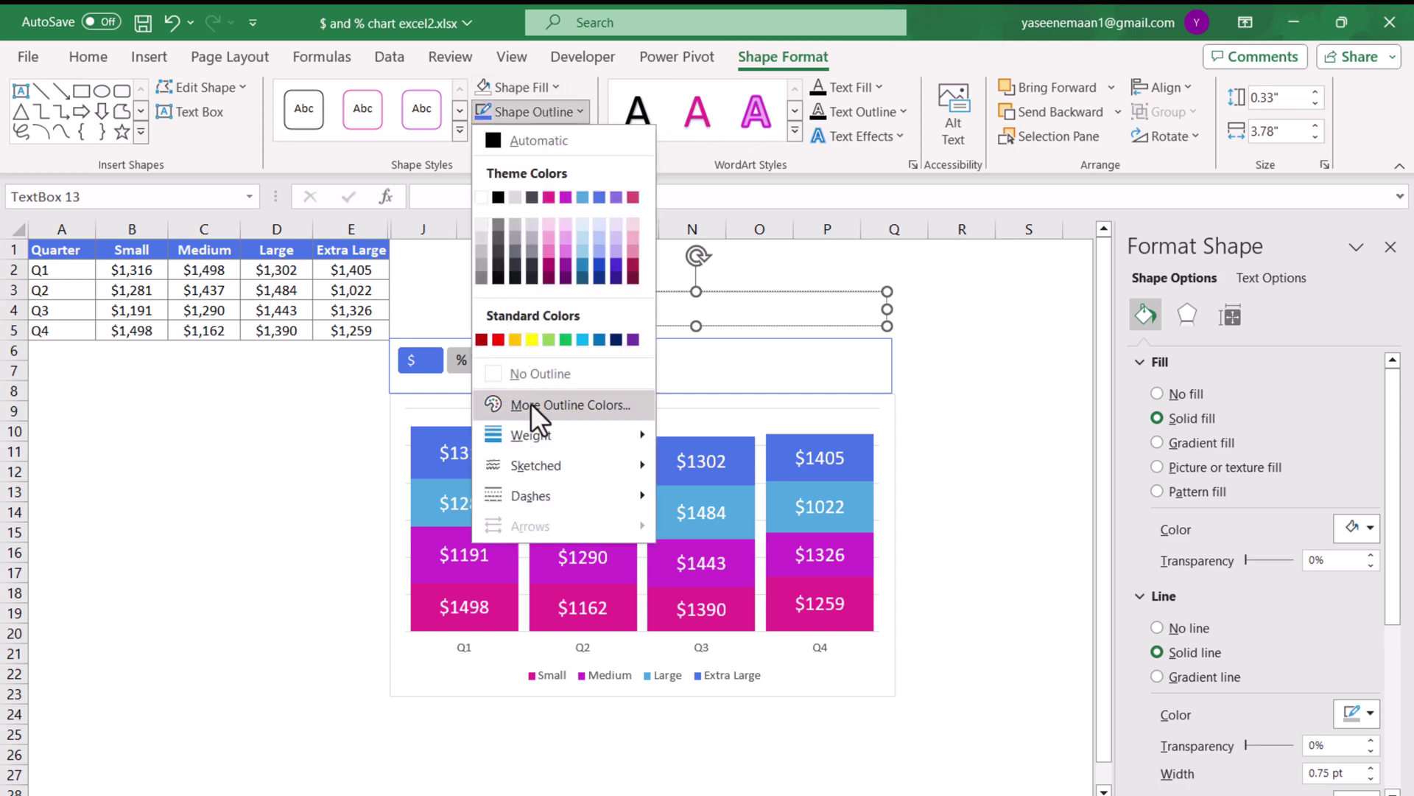
pyautogui.click(529, 378)
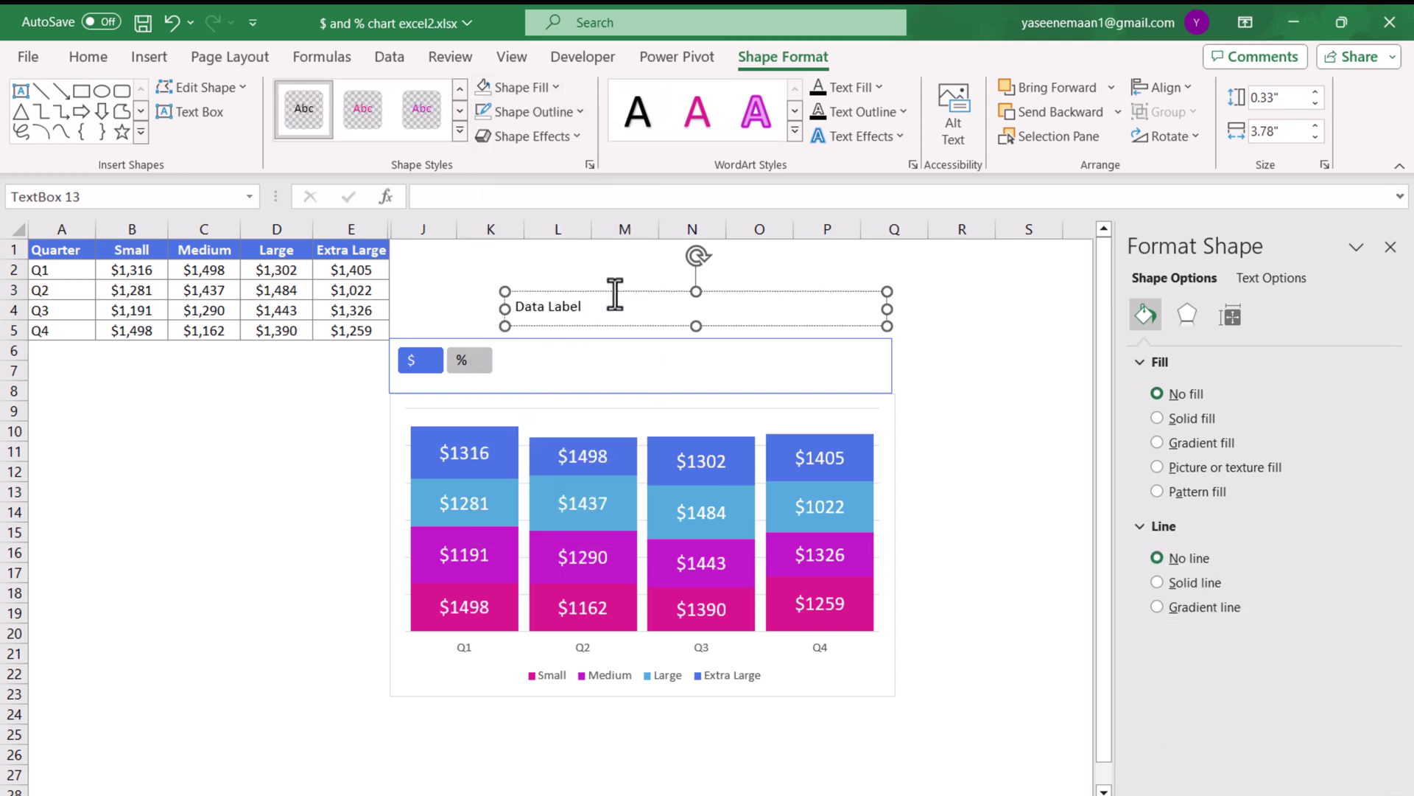
pyautogui.moveTo(615, 295); pyautogui.dragTo(615, 348)
pyautogui.click(607, 313)
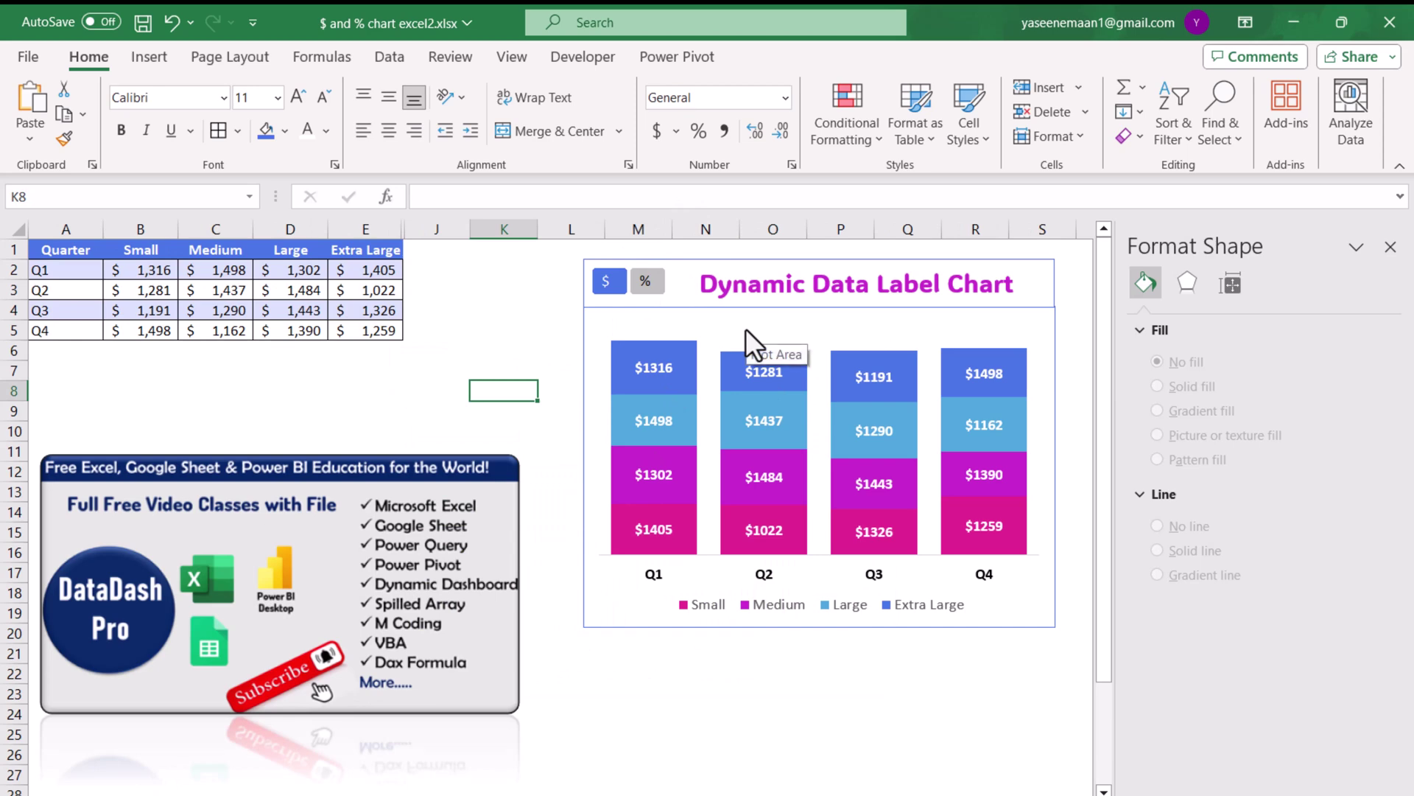
# Pick % on the slicer so the segment labels show percentages like 25% and 28%
pyautogui.click(643, 284)
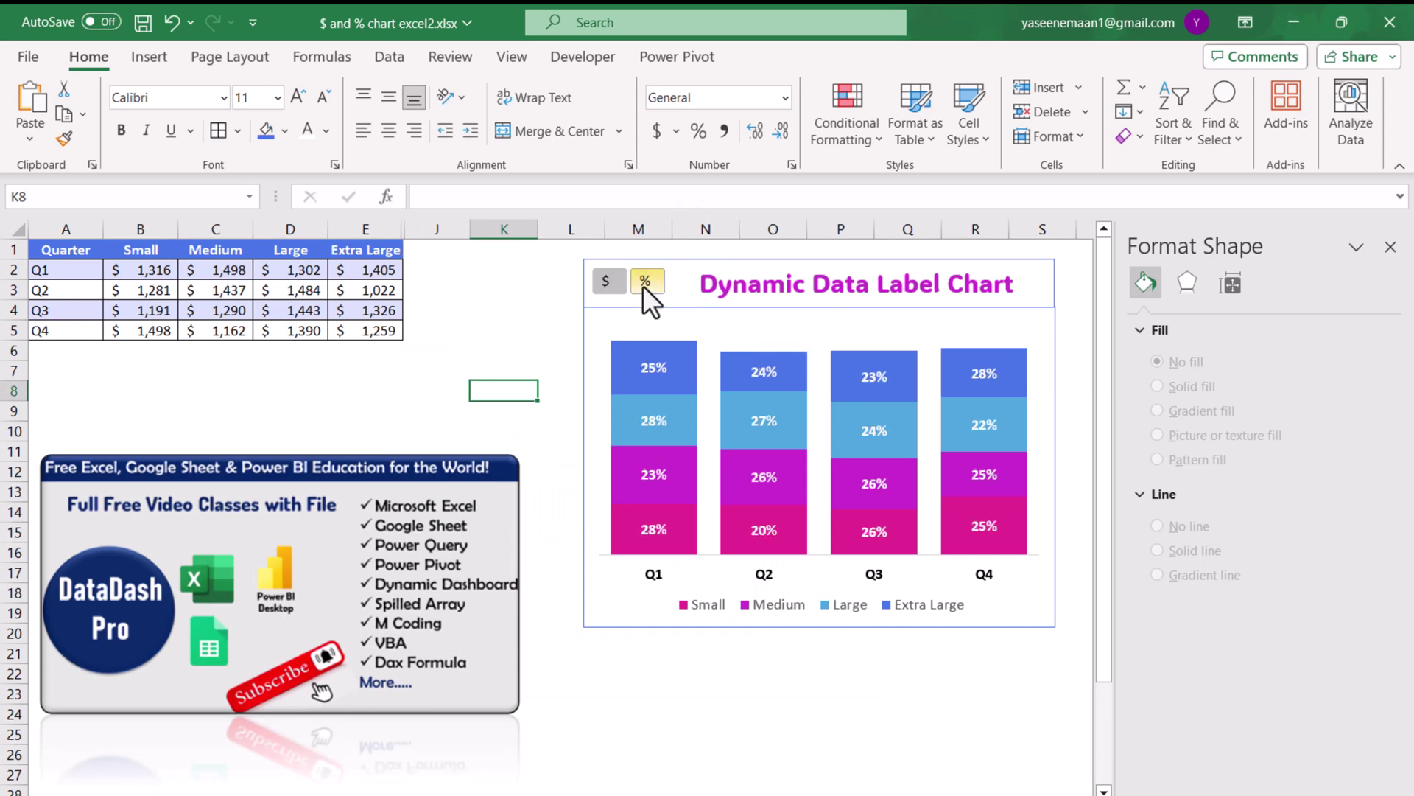